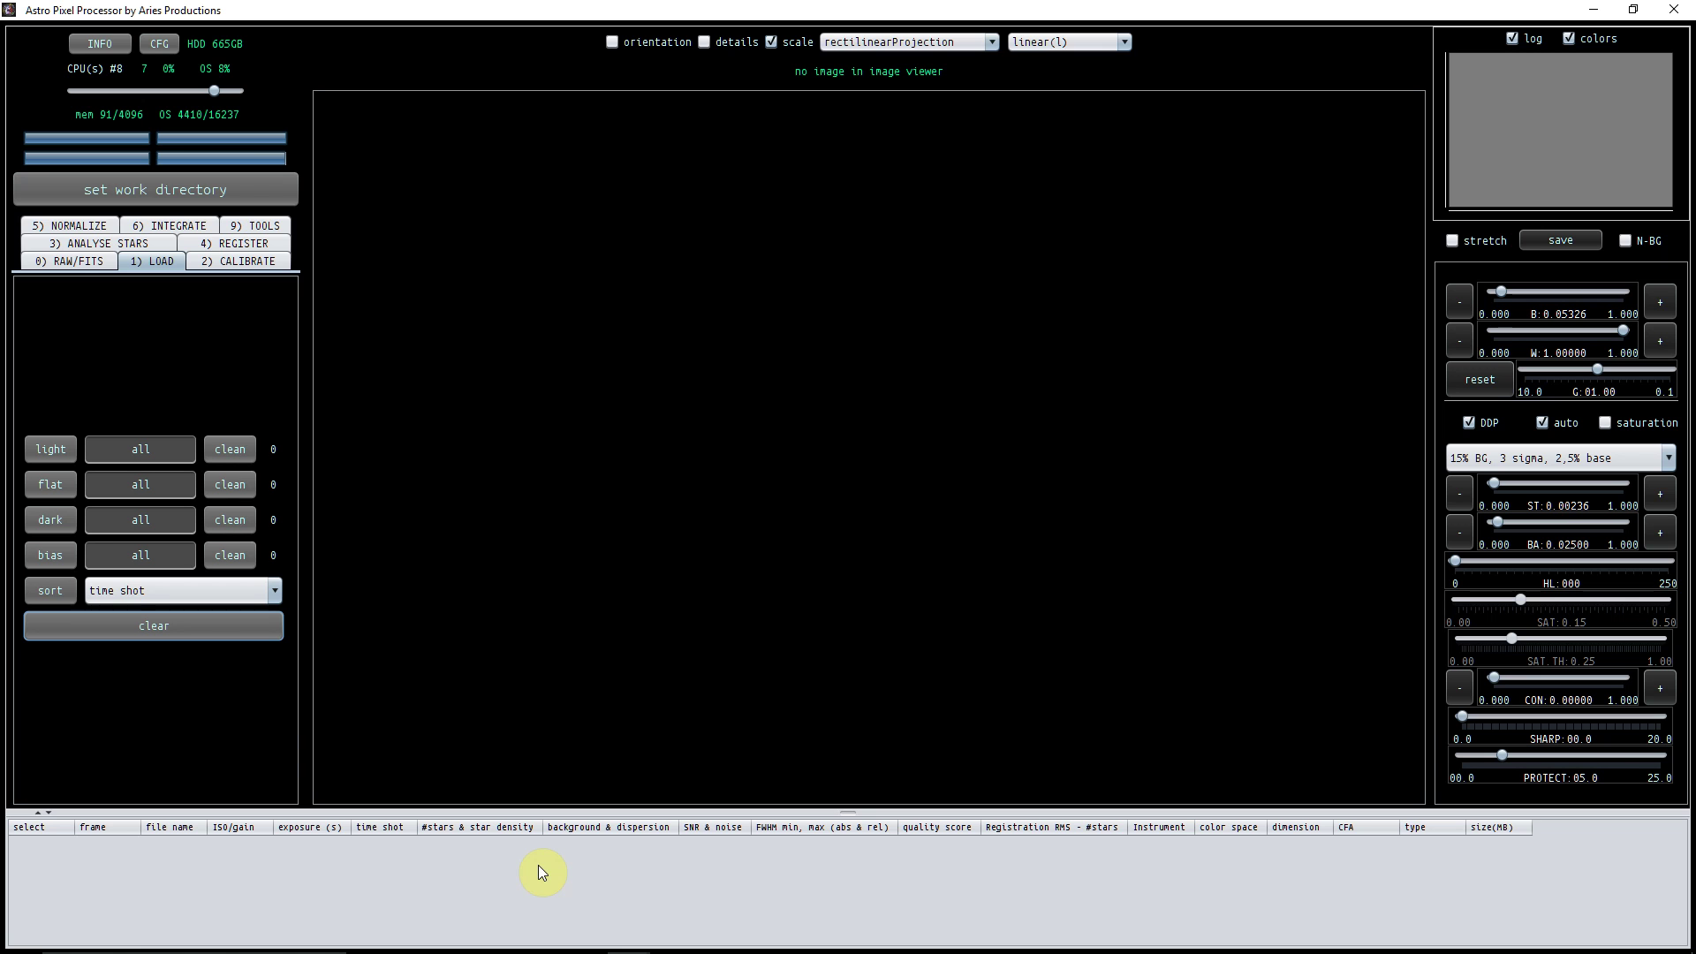
Set the working directory to D:\Astro pics\M13\Red.
left_click(190, 226)
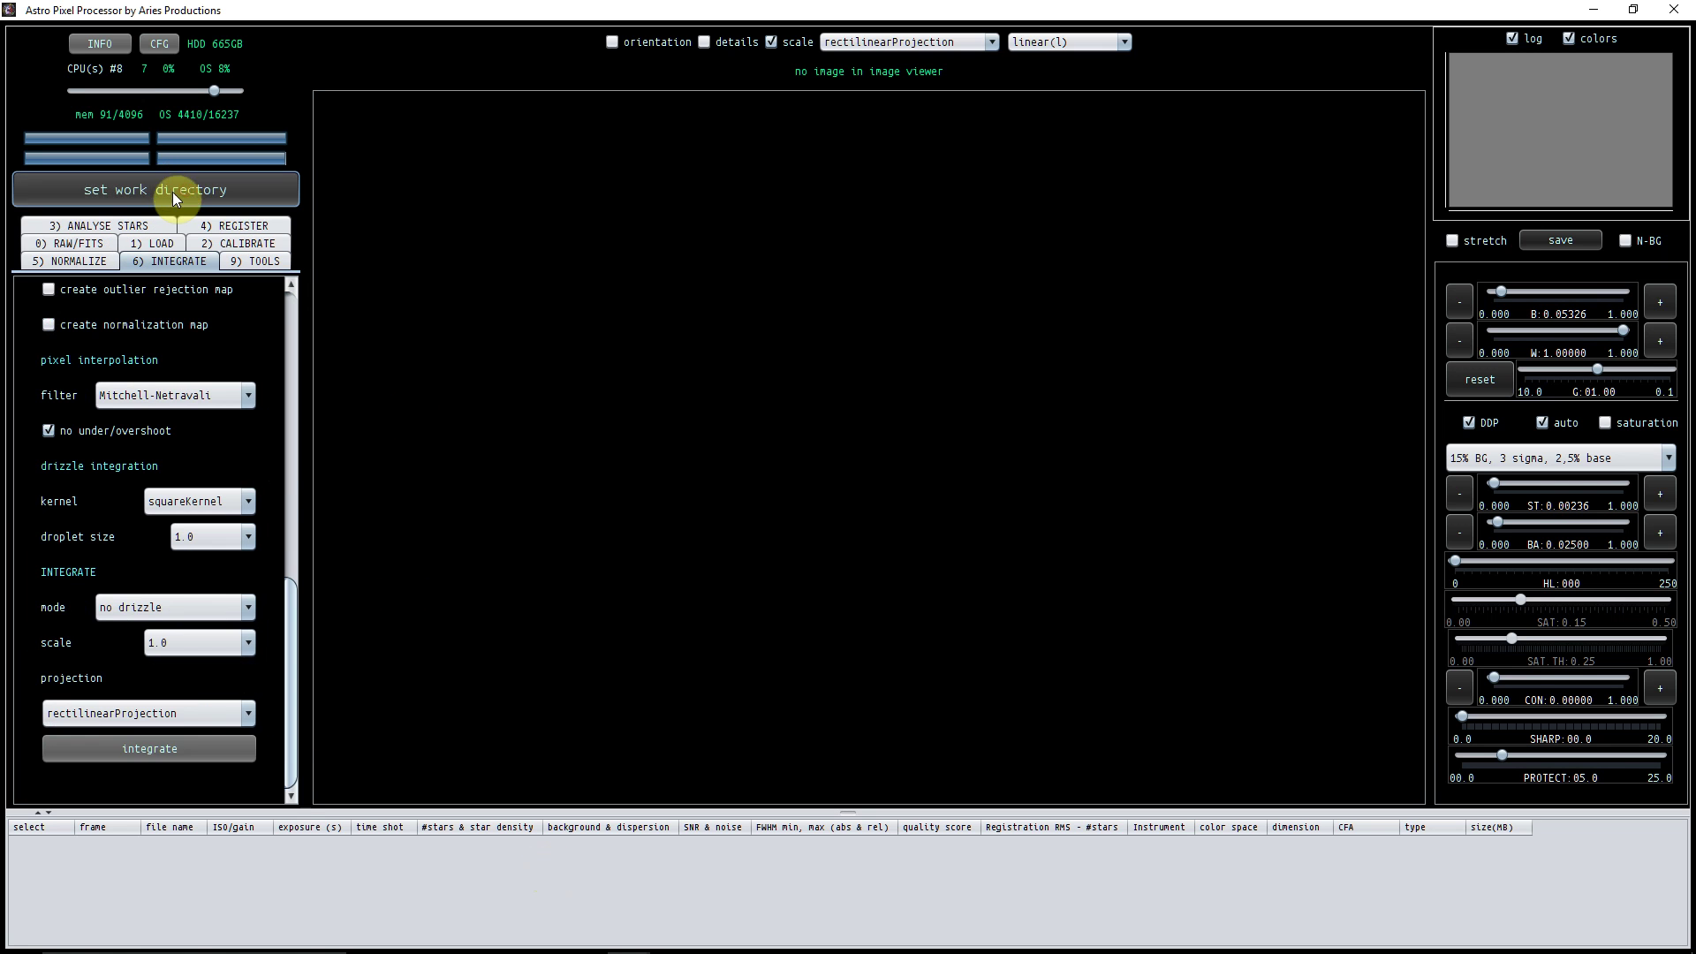
left_click(173, 194)
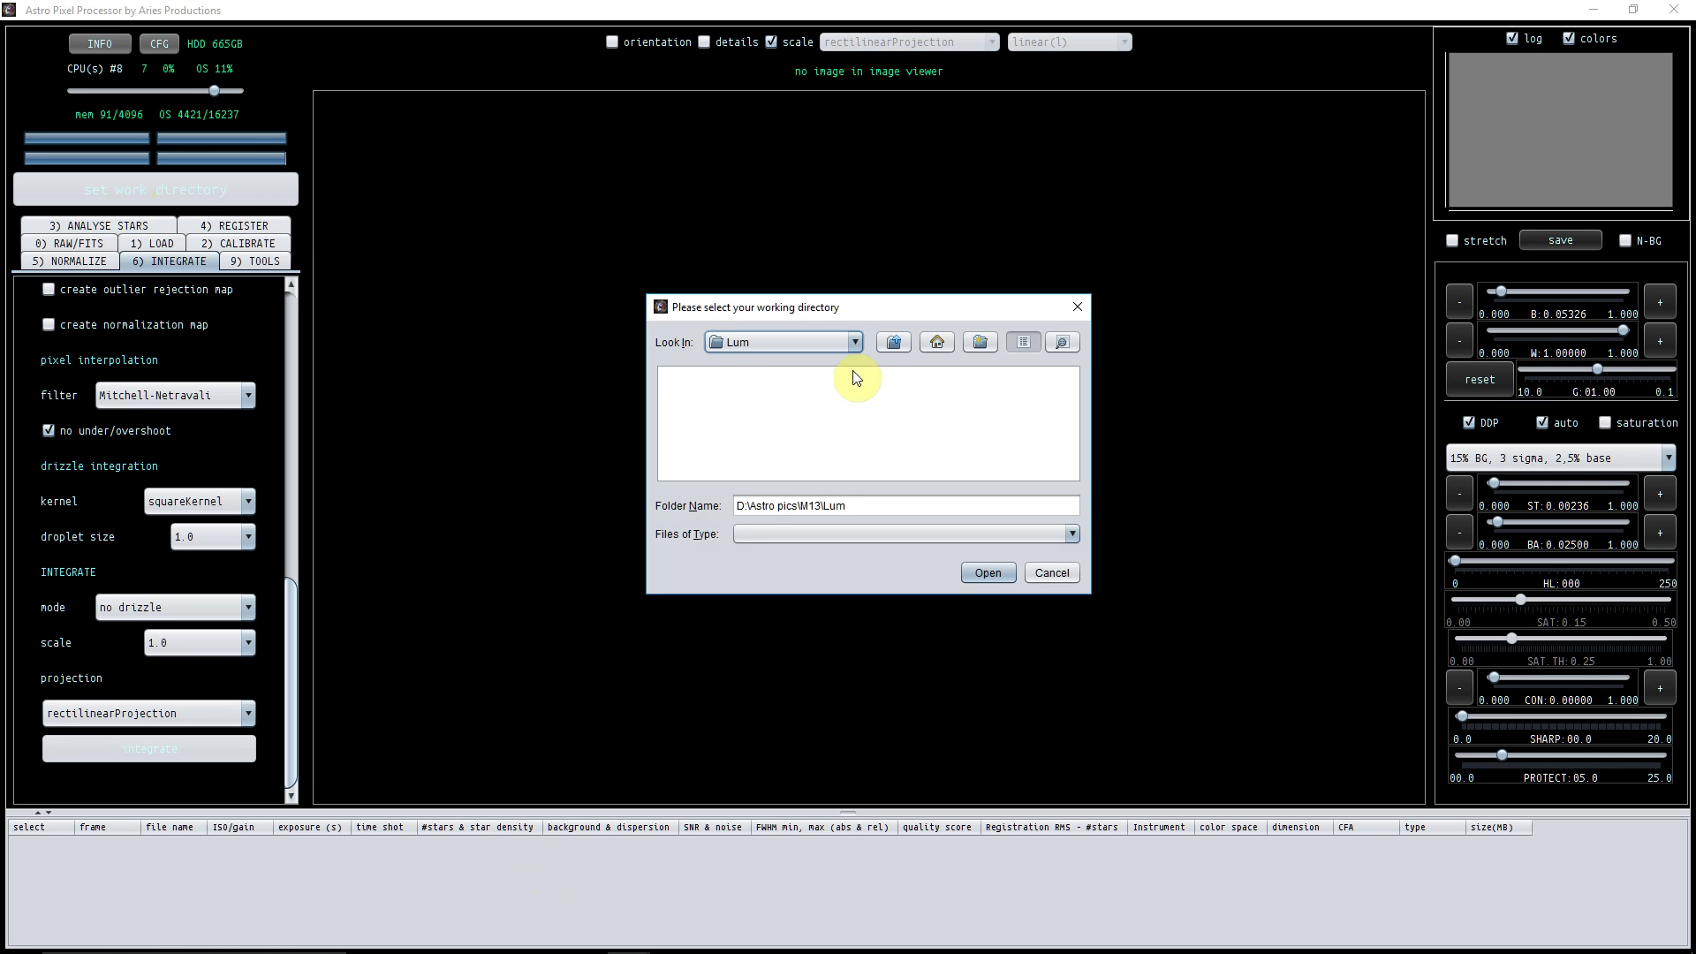
left_click(892, 342)
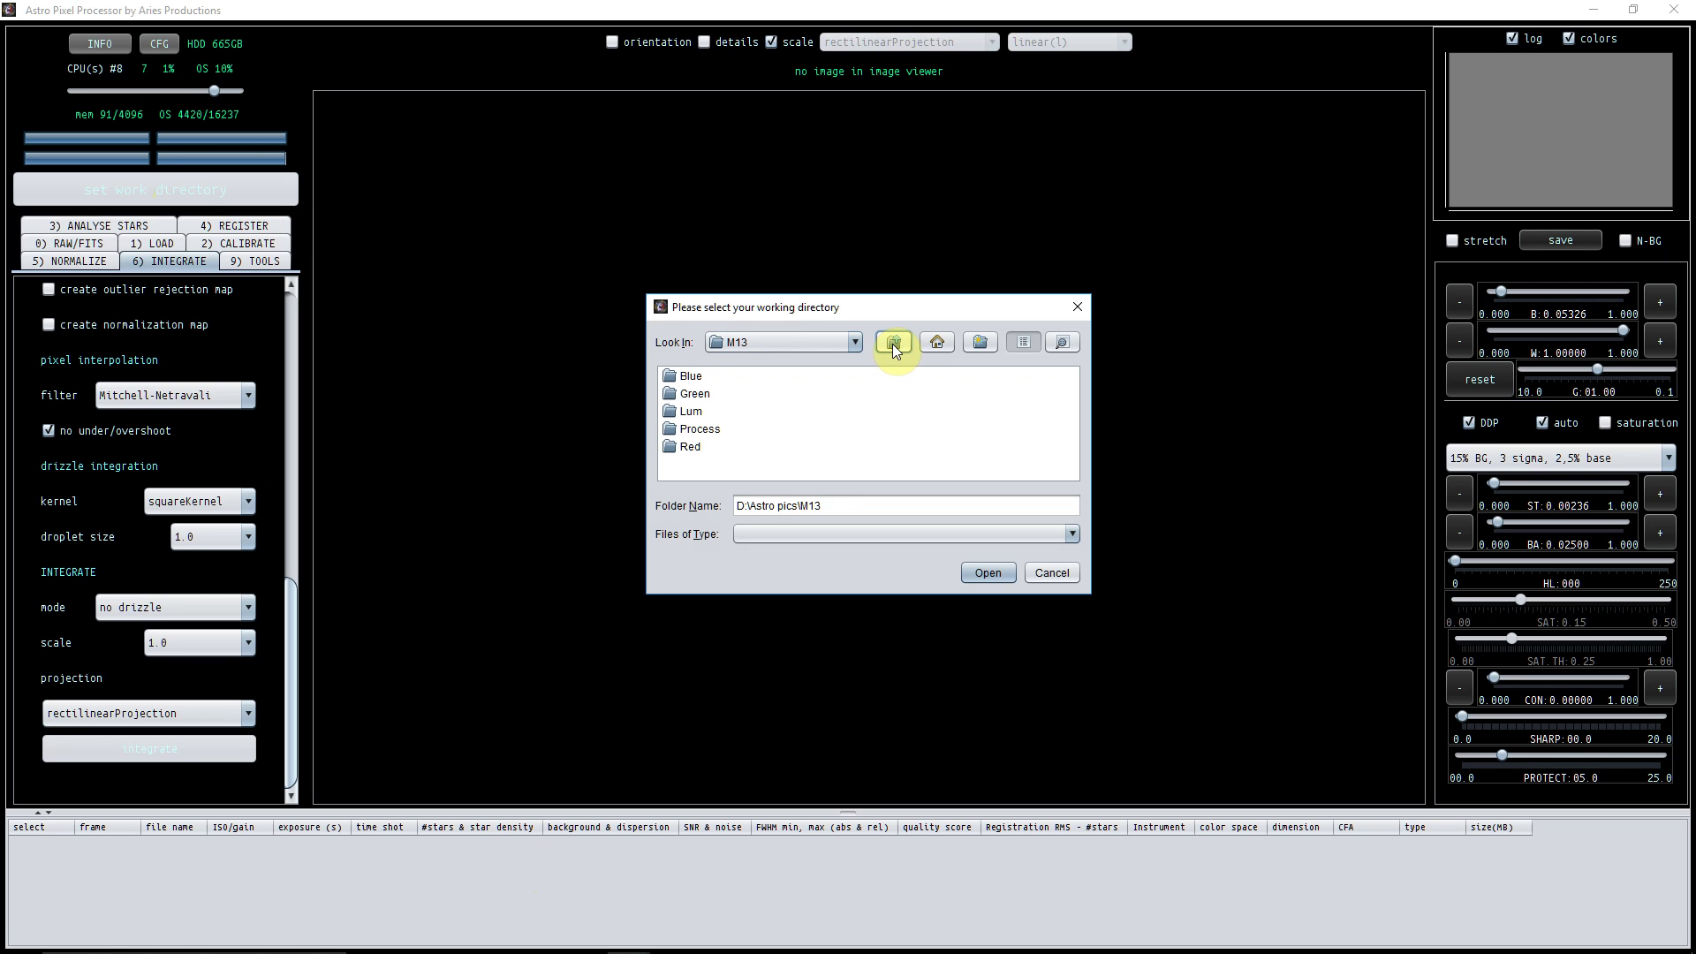
left_click(690, 446)
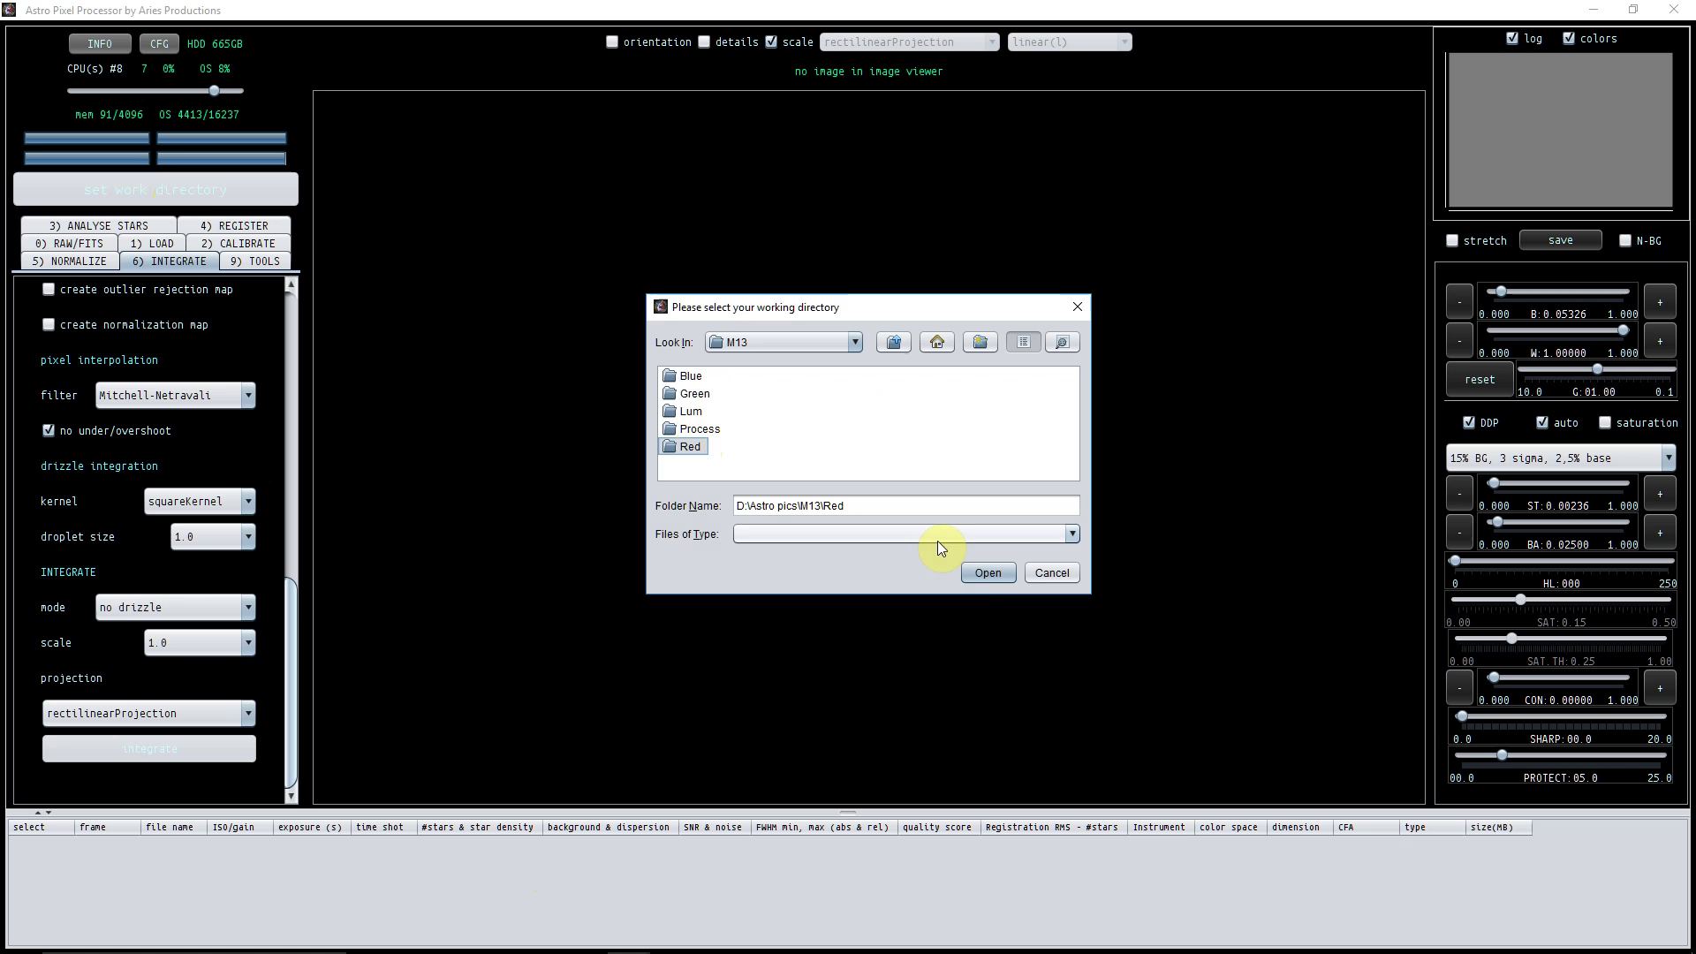
left_click(986, 569)
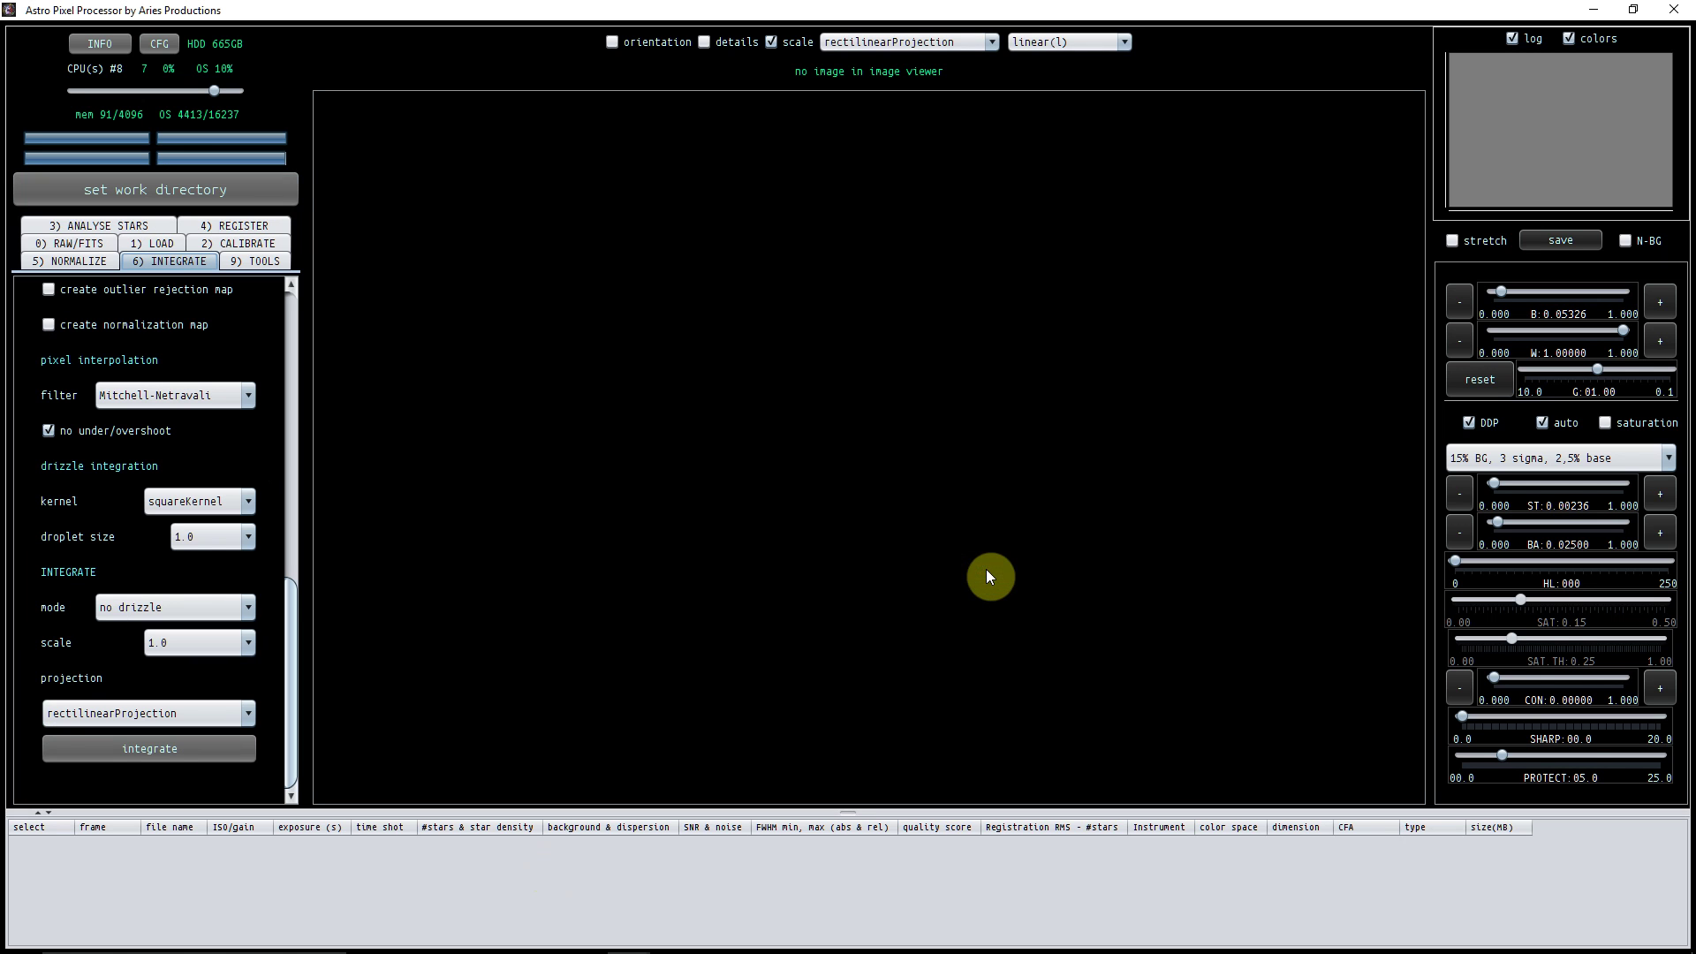
Load all 30 Red light frames, 0001 through 0030, as lights.
left_click(146, 244)
left_click(51, 448)
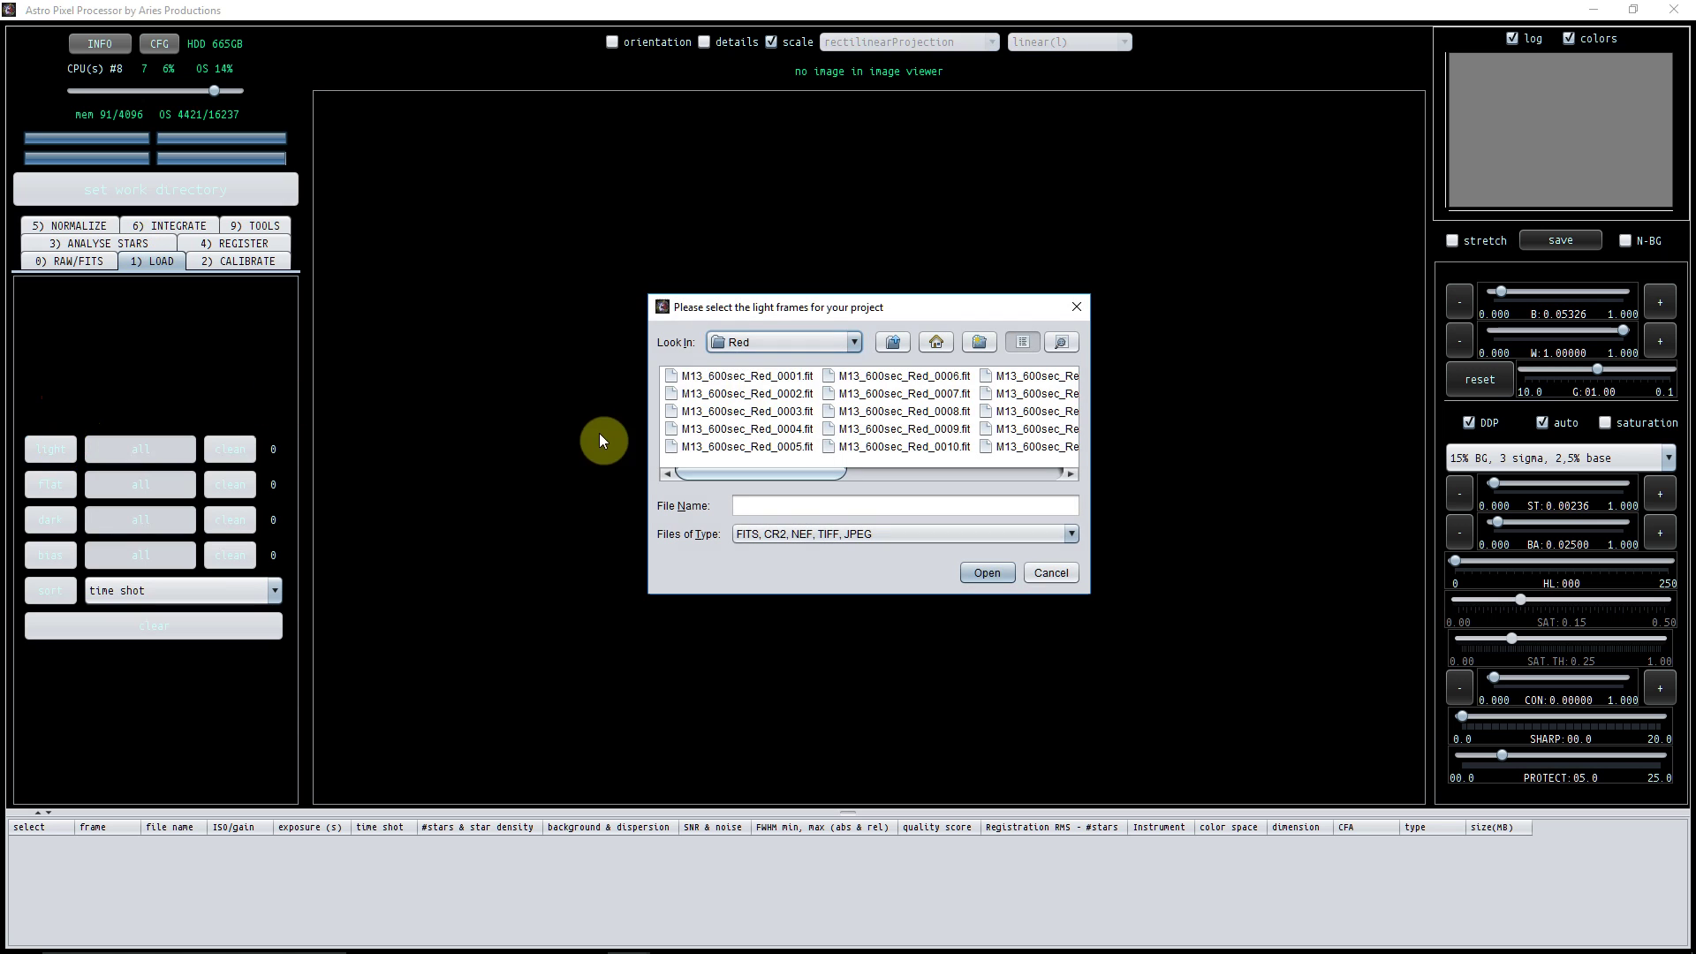
left_click(747, 377)
key("shift+Right")
key("shift+Right")
key("shift+Right")
key("shift+Right")
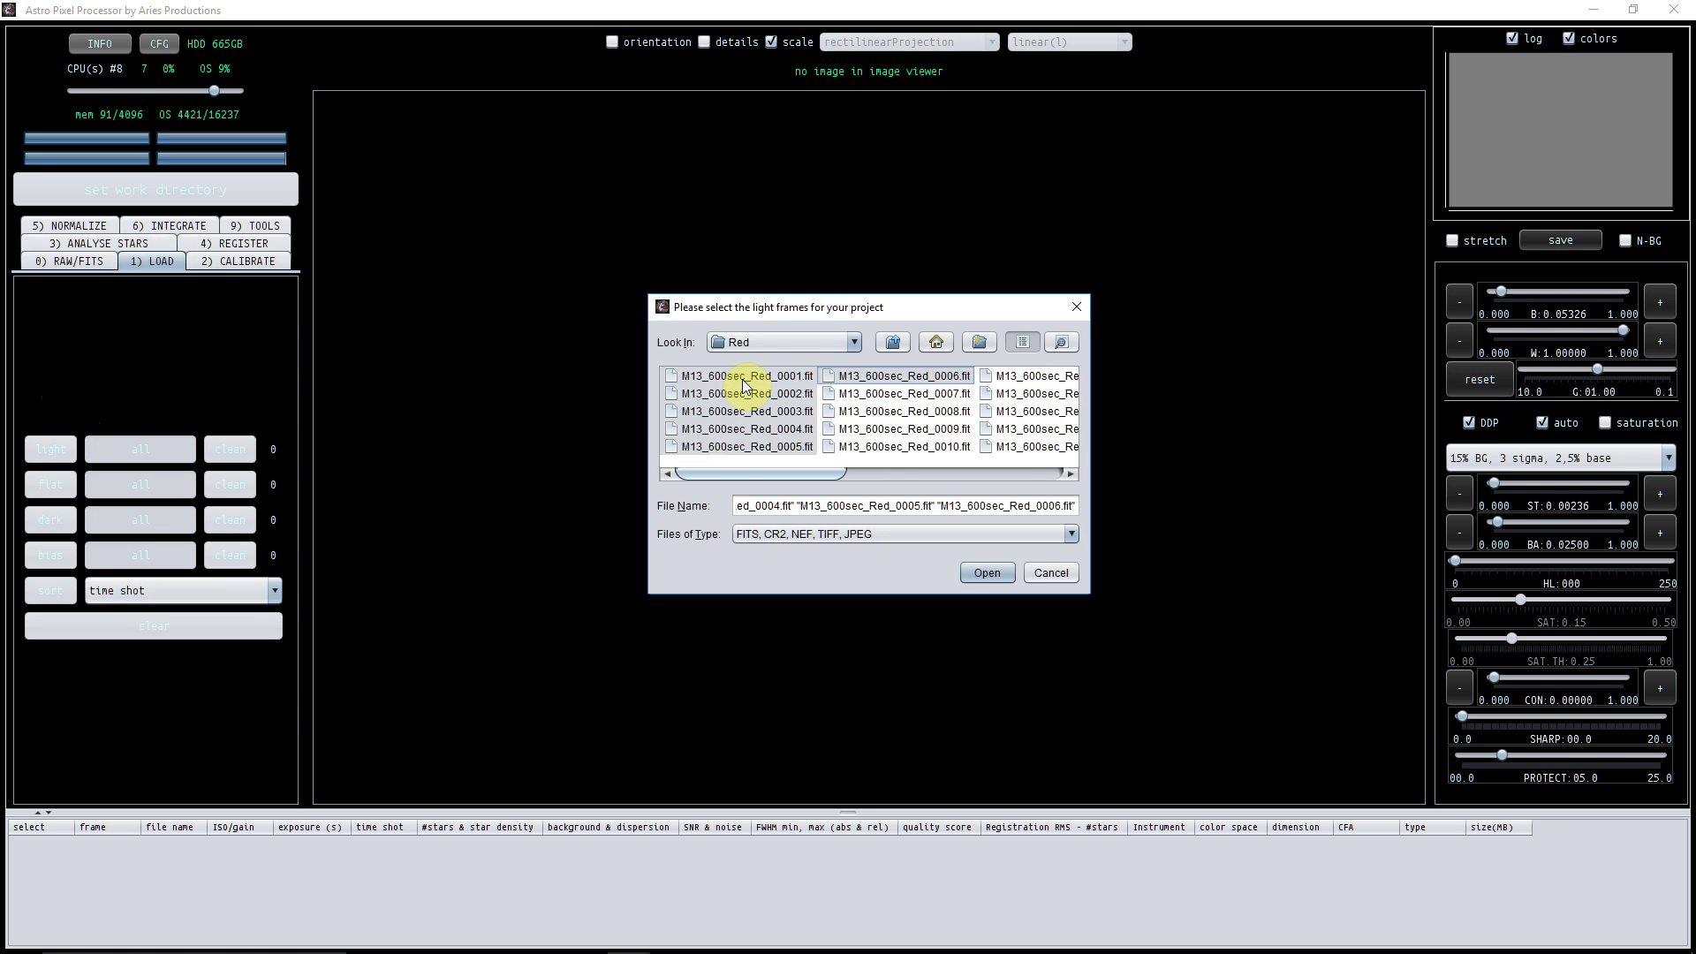
key("shift+Right")
key("shift+Down")
key("shift+Down")
key("shift+Down")
key("shift+Down")
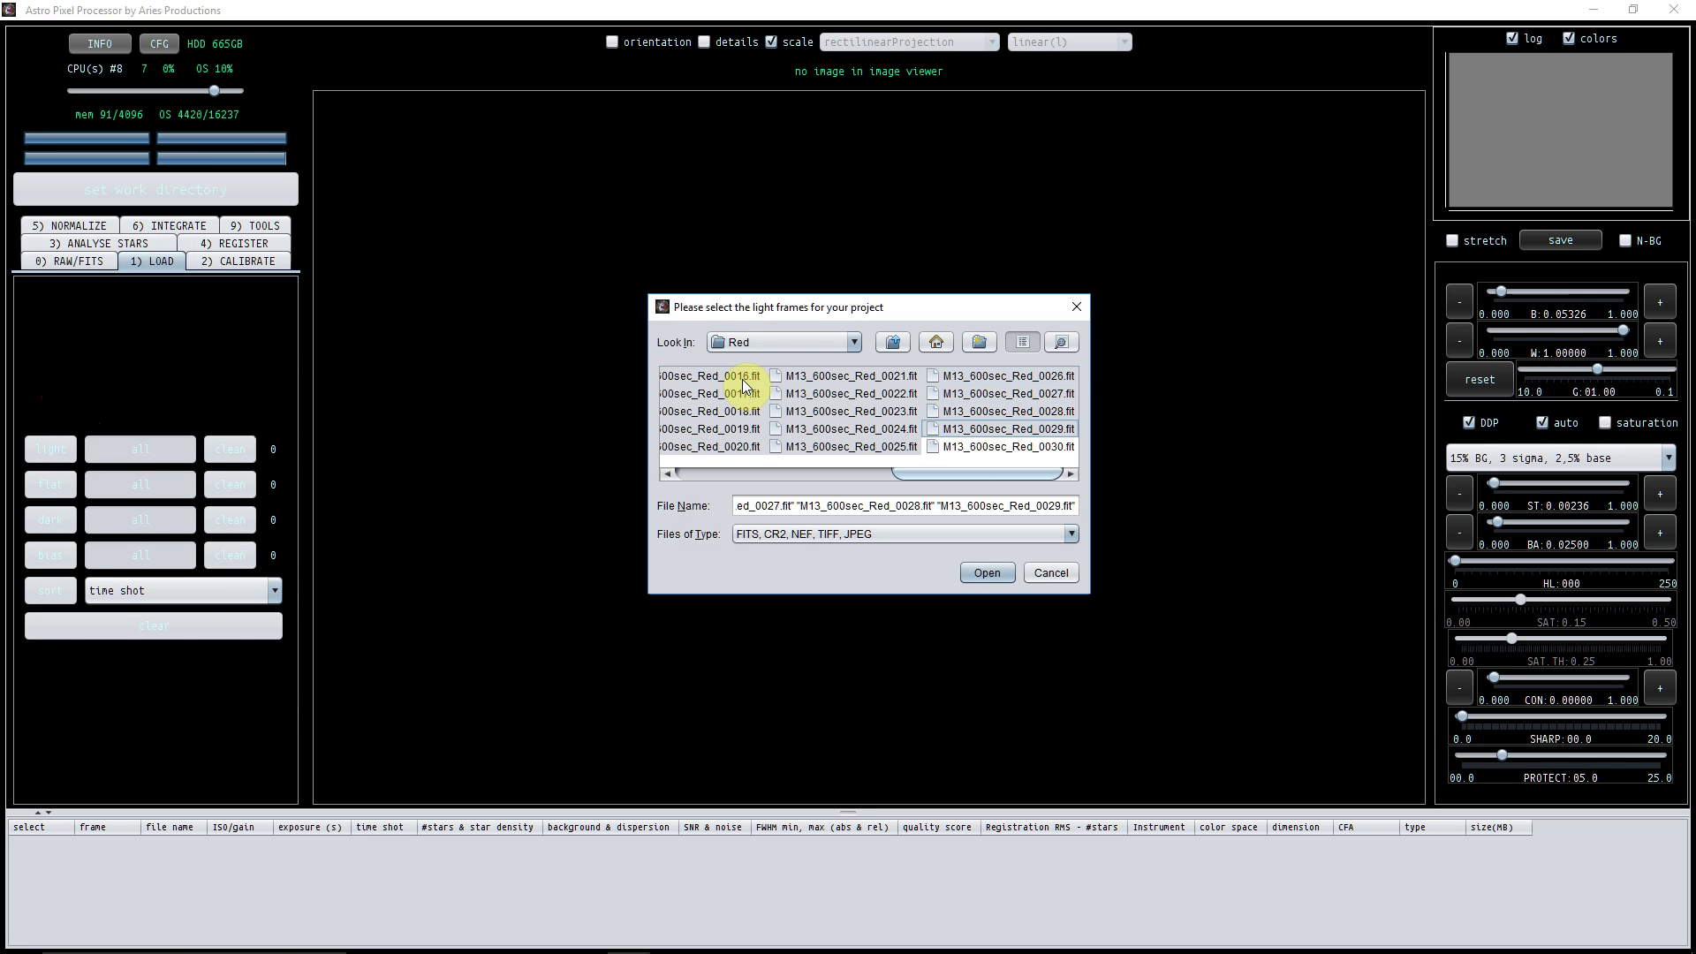
left_click(988, 572)
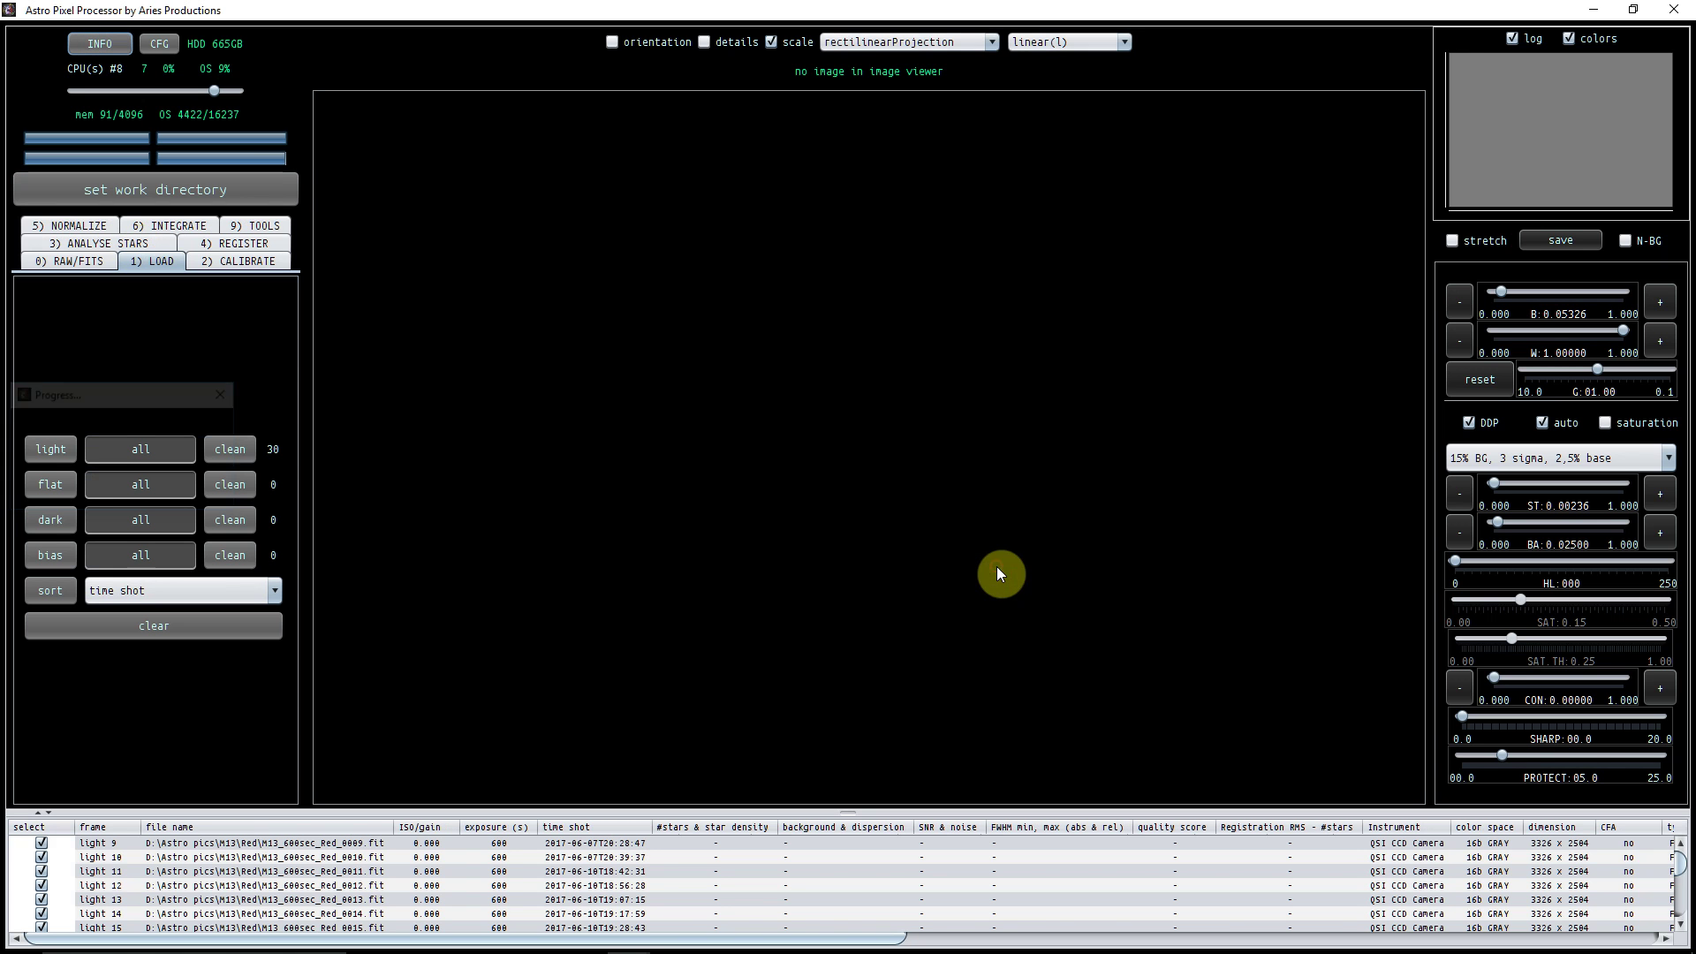
In the flat chooser, select App_MBias.fits, BPM_APP.fits and Master flat Red_APP.fits from M13.
left_click(46, 484)
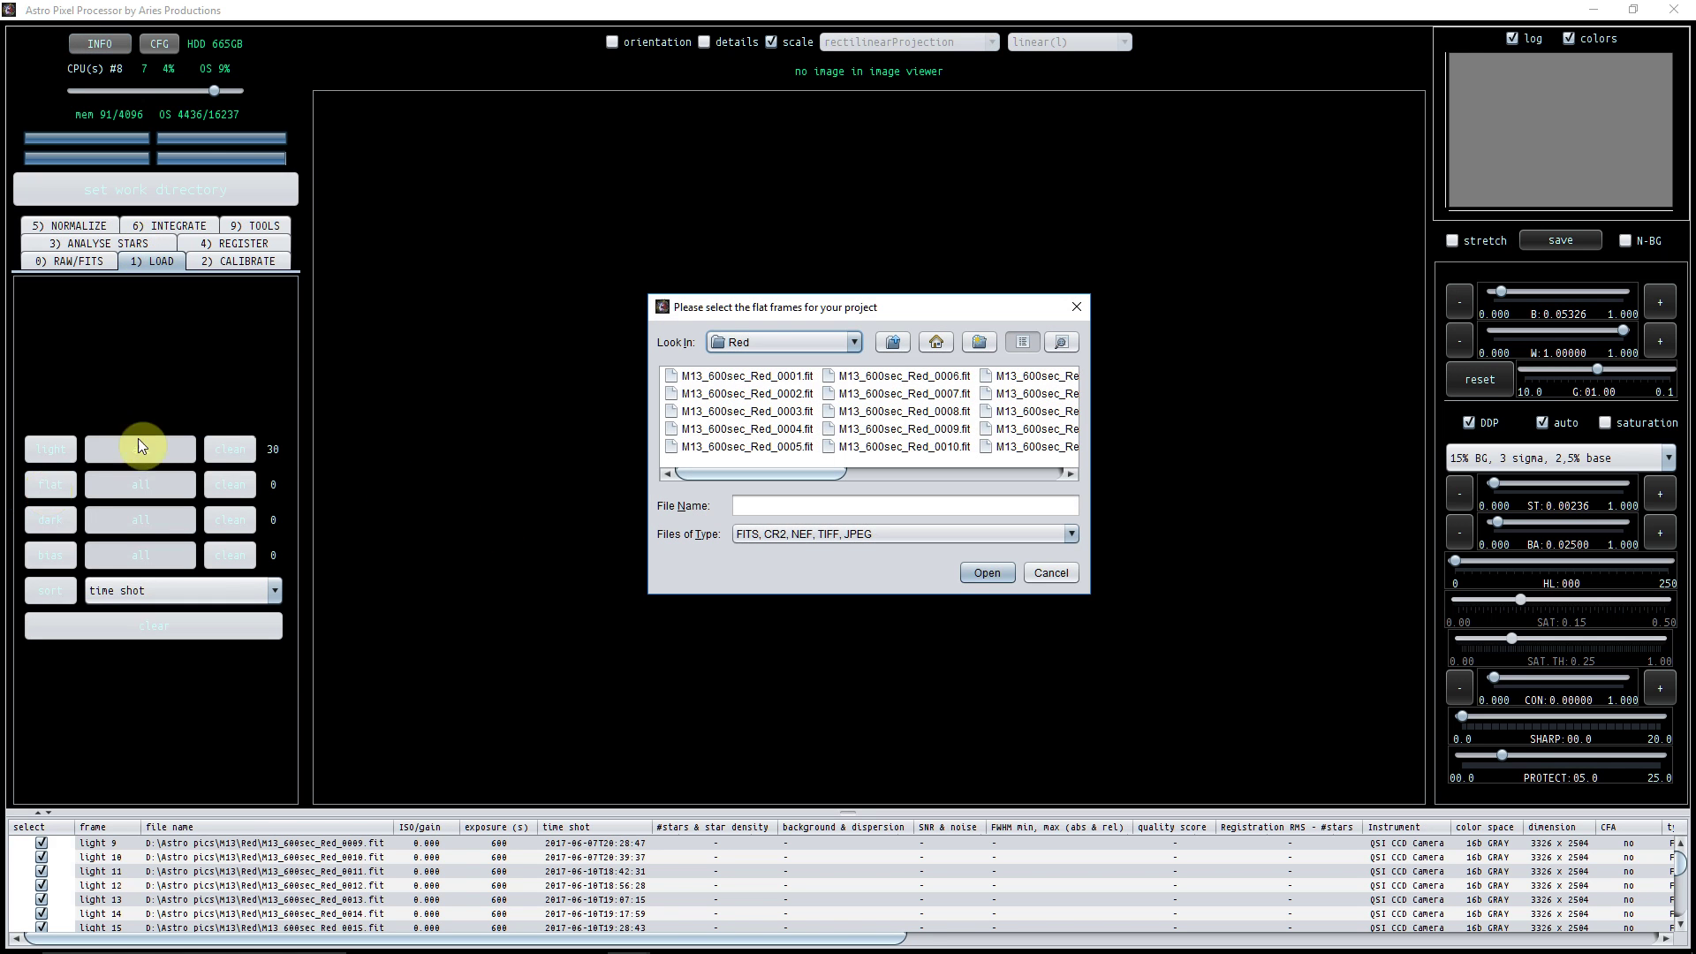
left_click(888, 346)
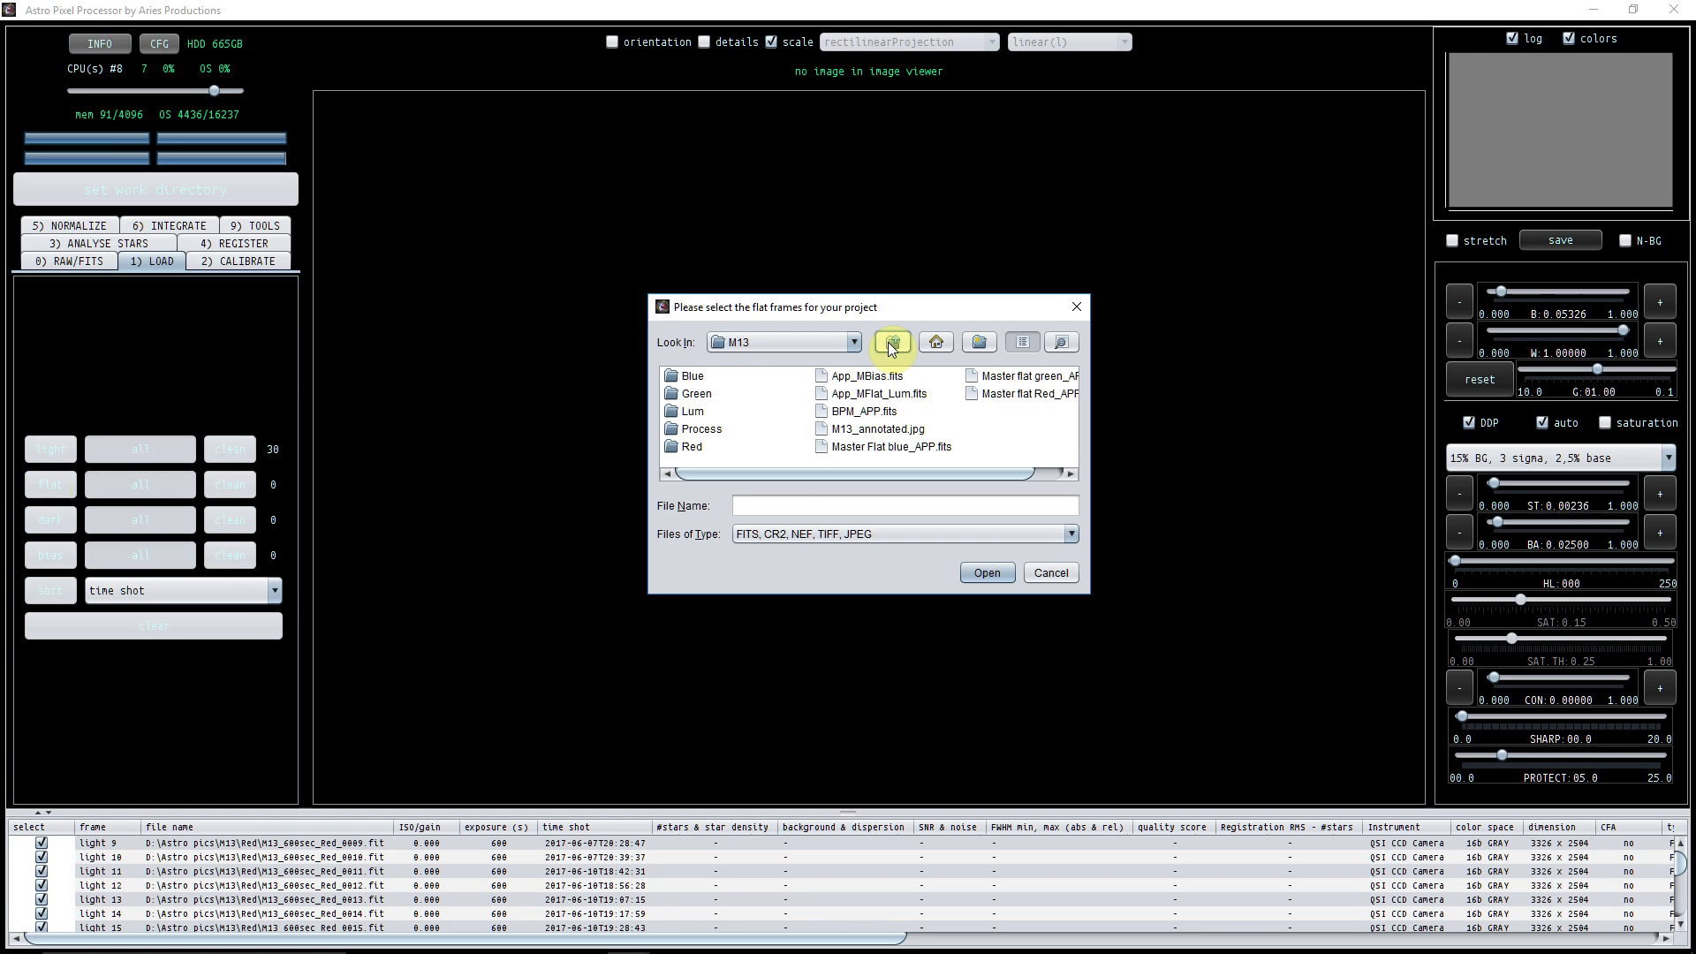
left_click(861, 377)
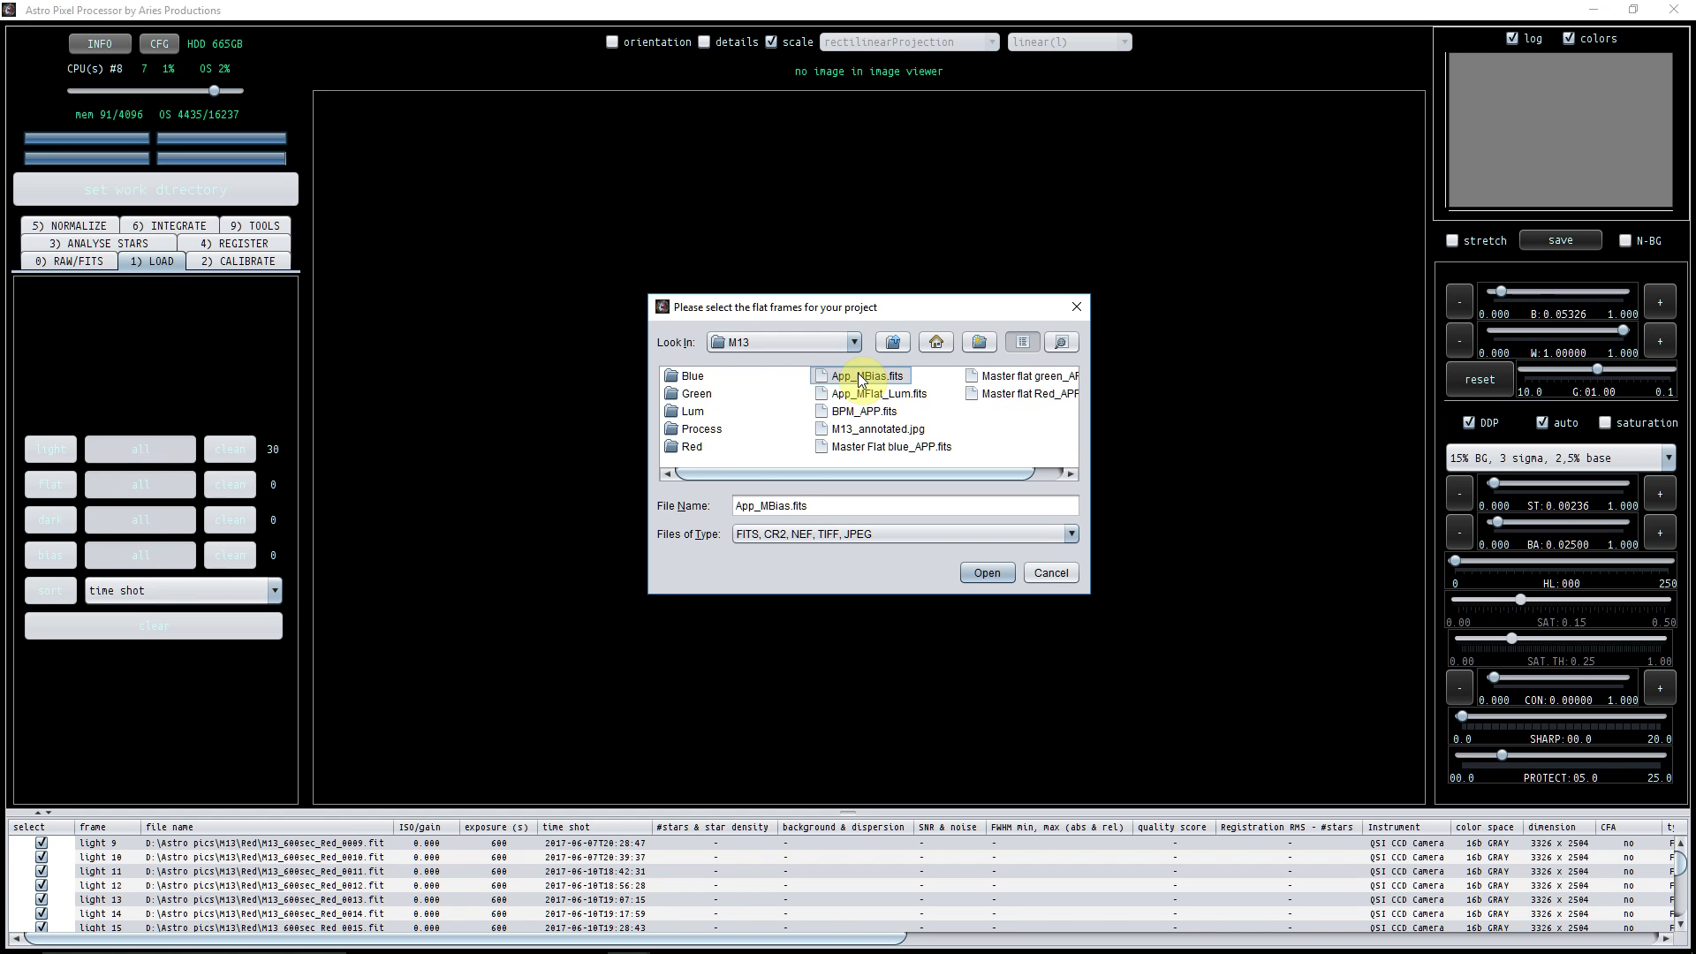
left_click(870, 415, "ctrl")
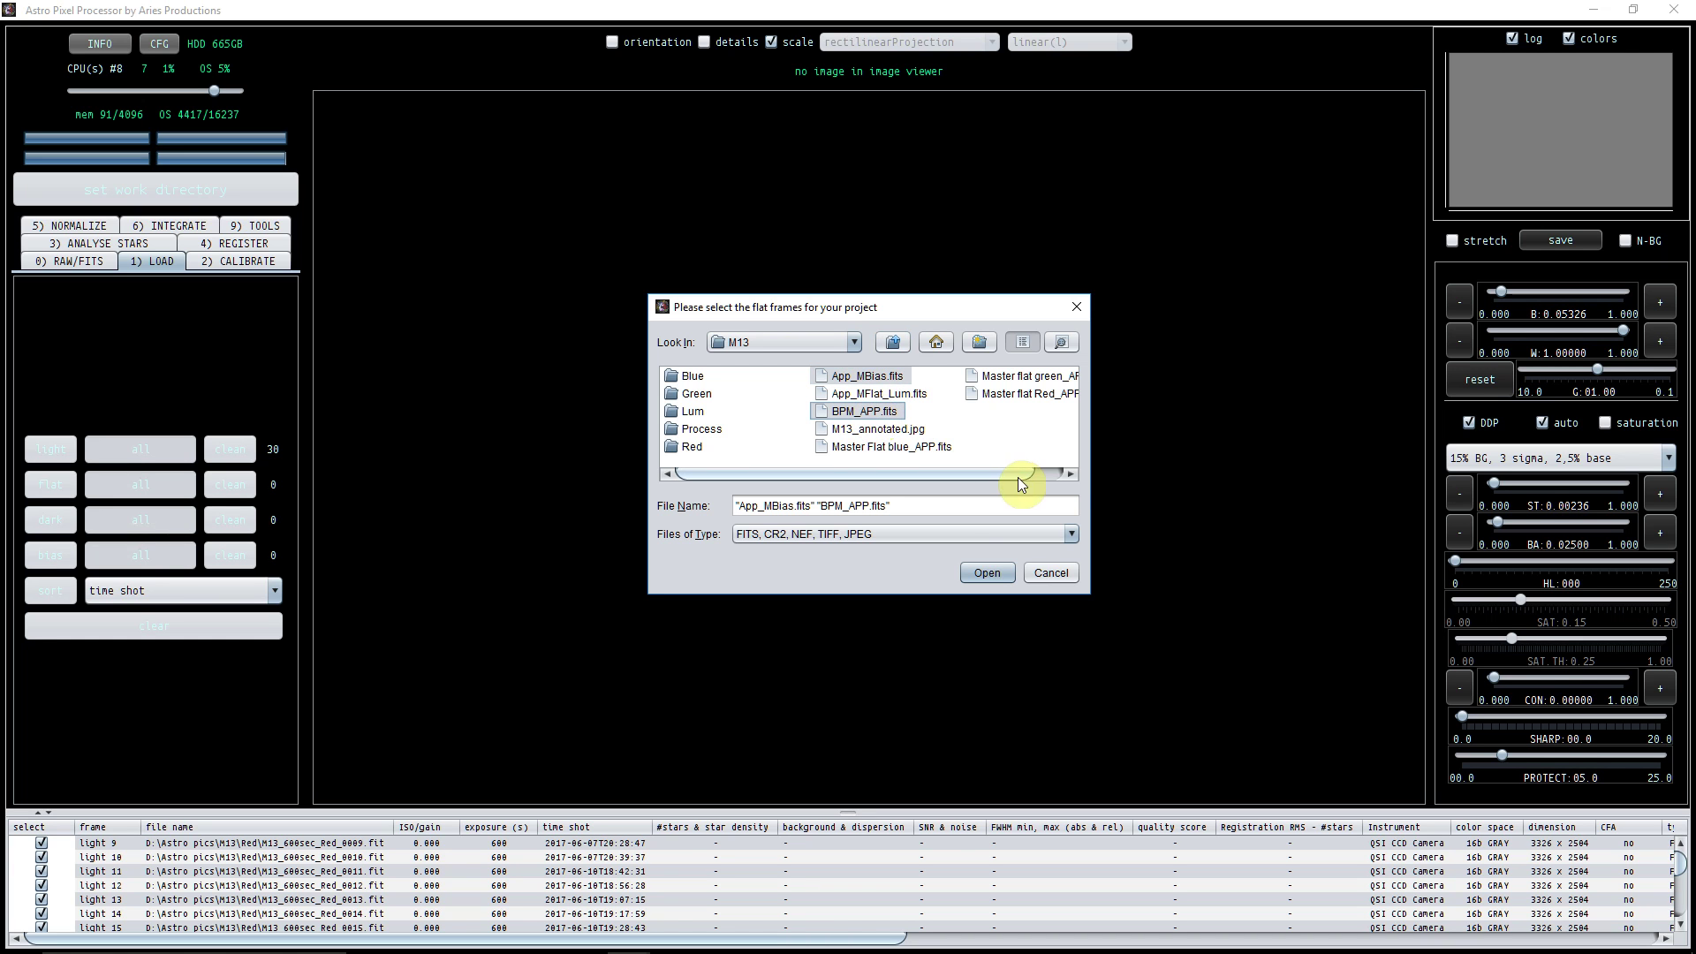
left_click(1069, 473)
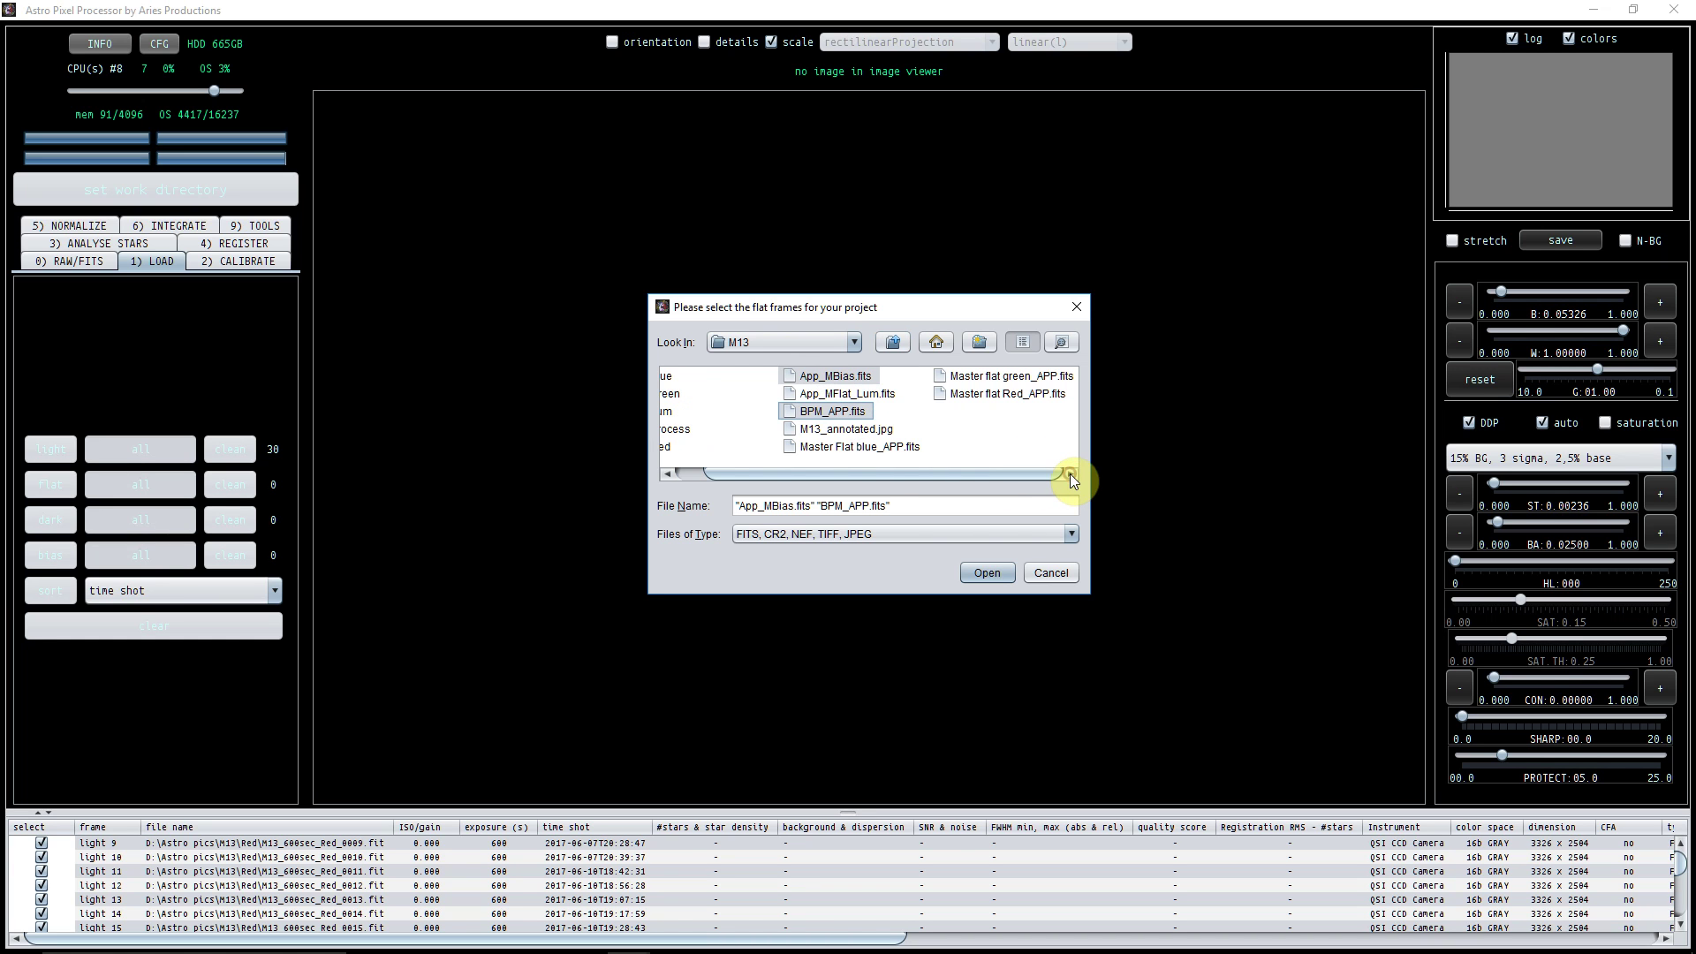
left_click(974, 395, "ctrl")
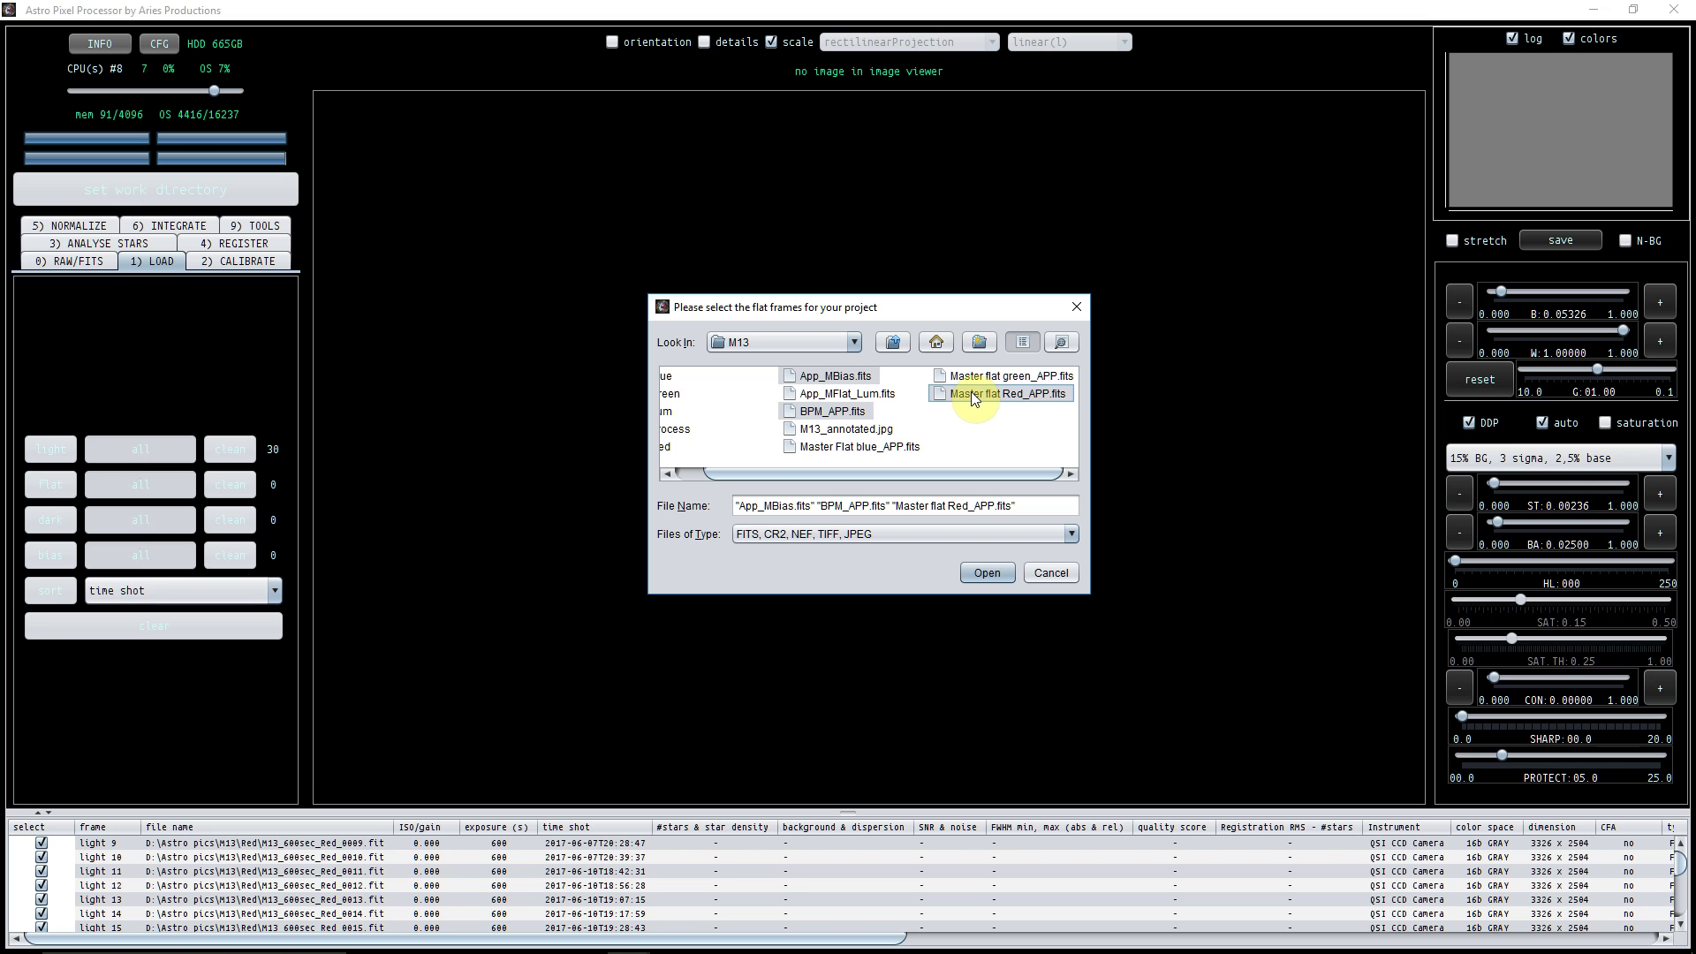
Load the three calibration files and enlarge the frame table to check 30 lights, 1 flat and BPM tags.
left_click(978, 575)
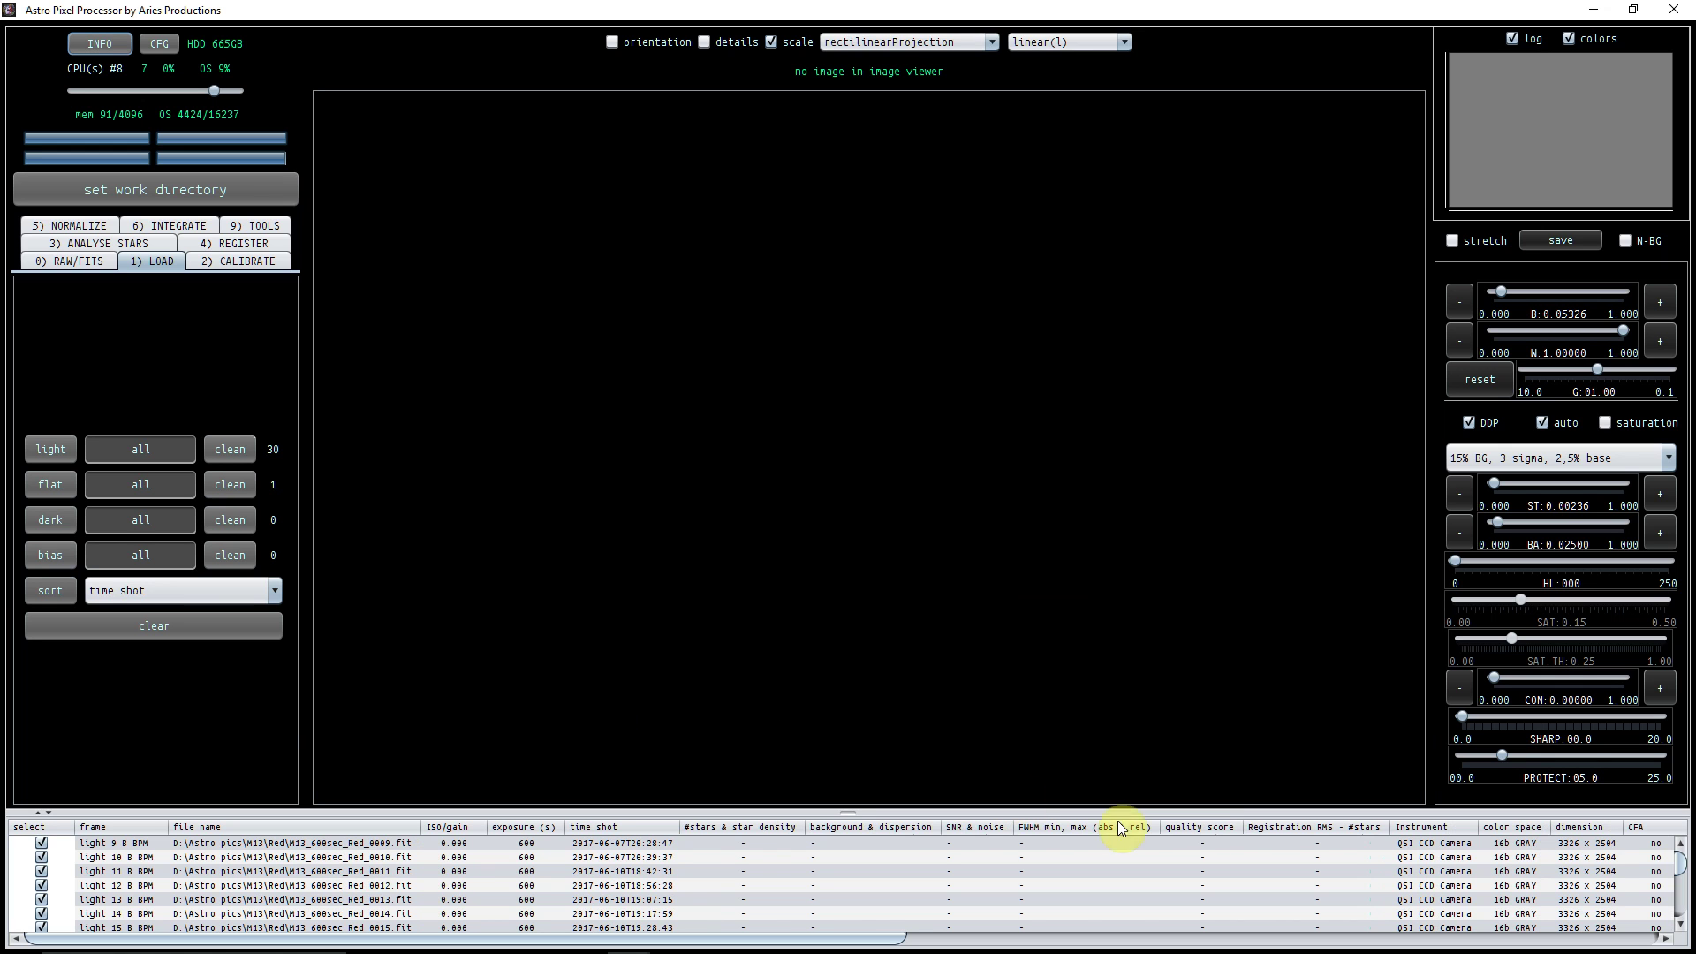
scroll(1678, 870, "down", 2)
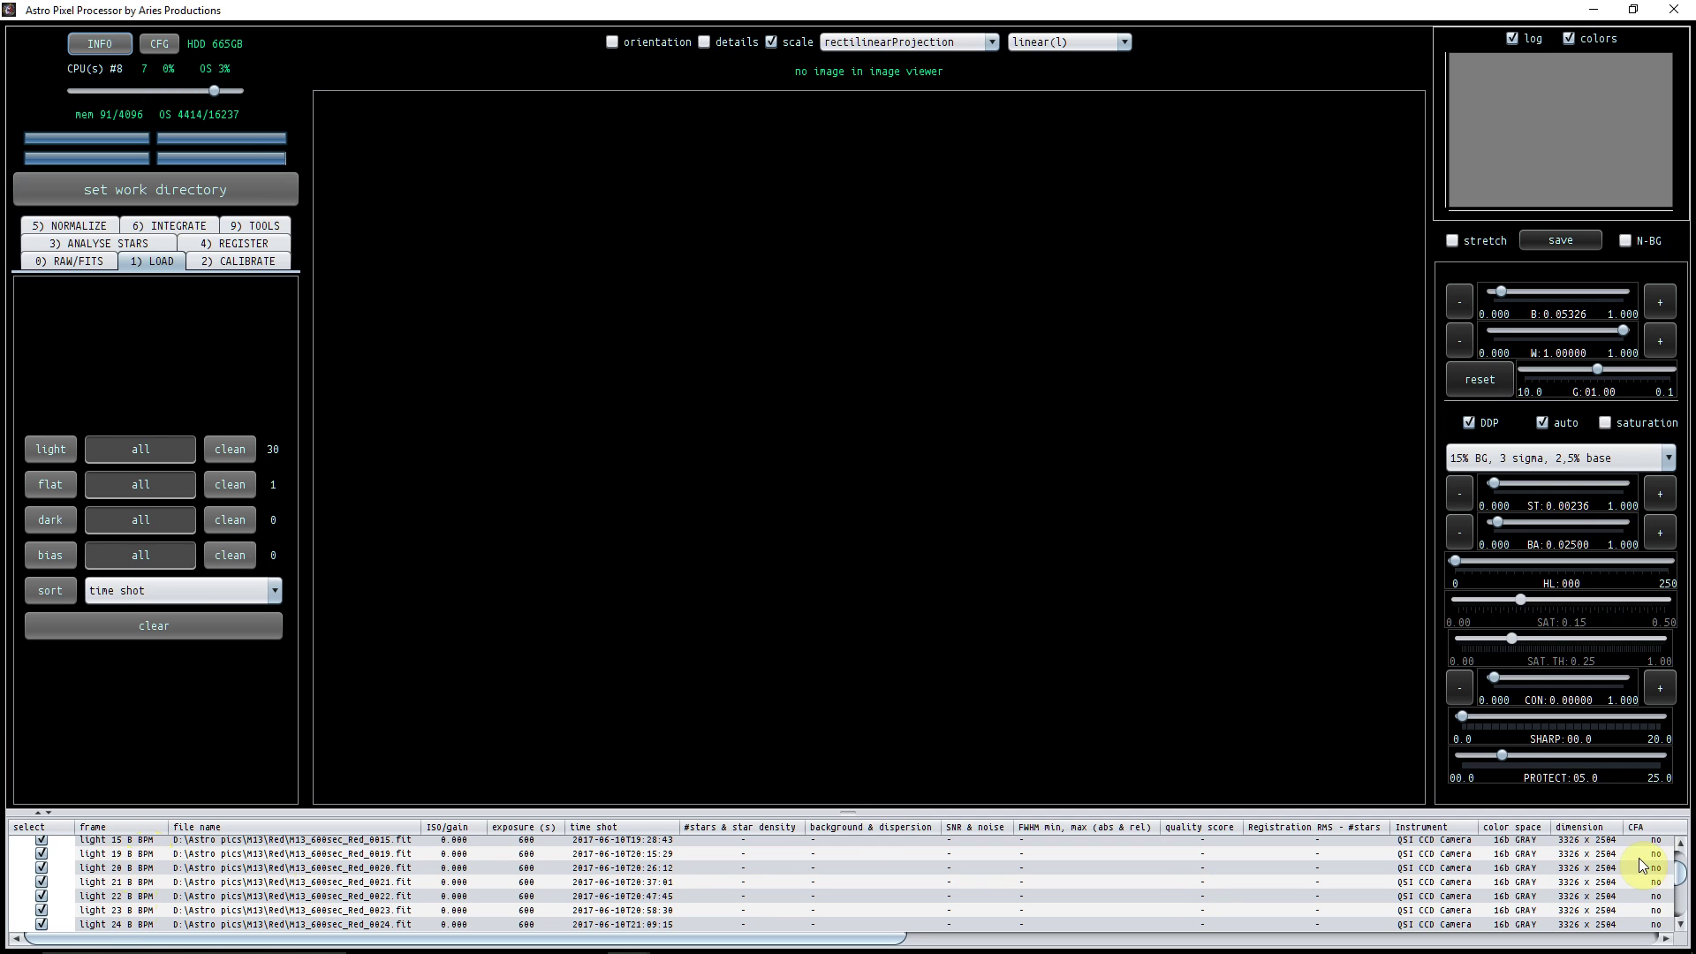
scroll(1681, 884, "down", 1)
scroll(1681, 883, "down", 5)
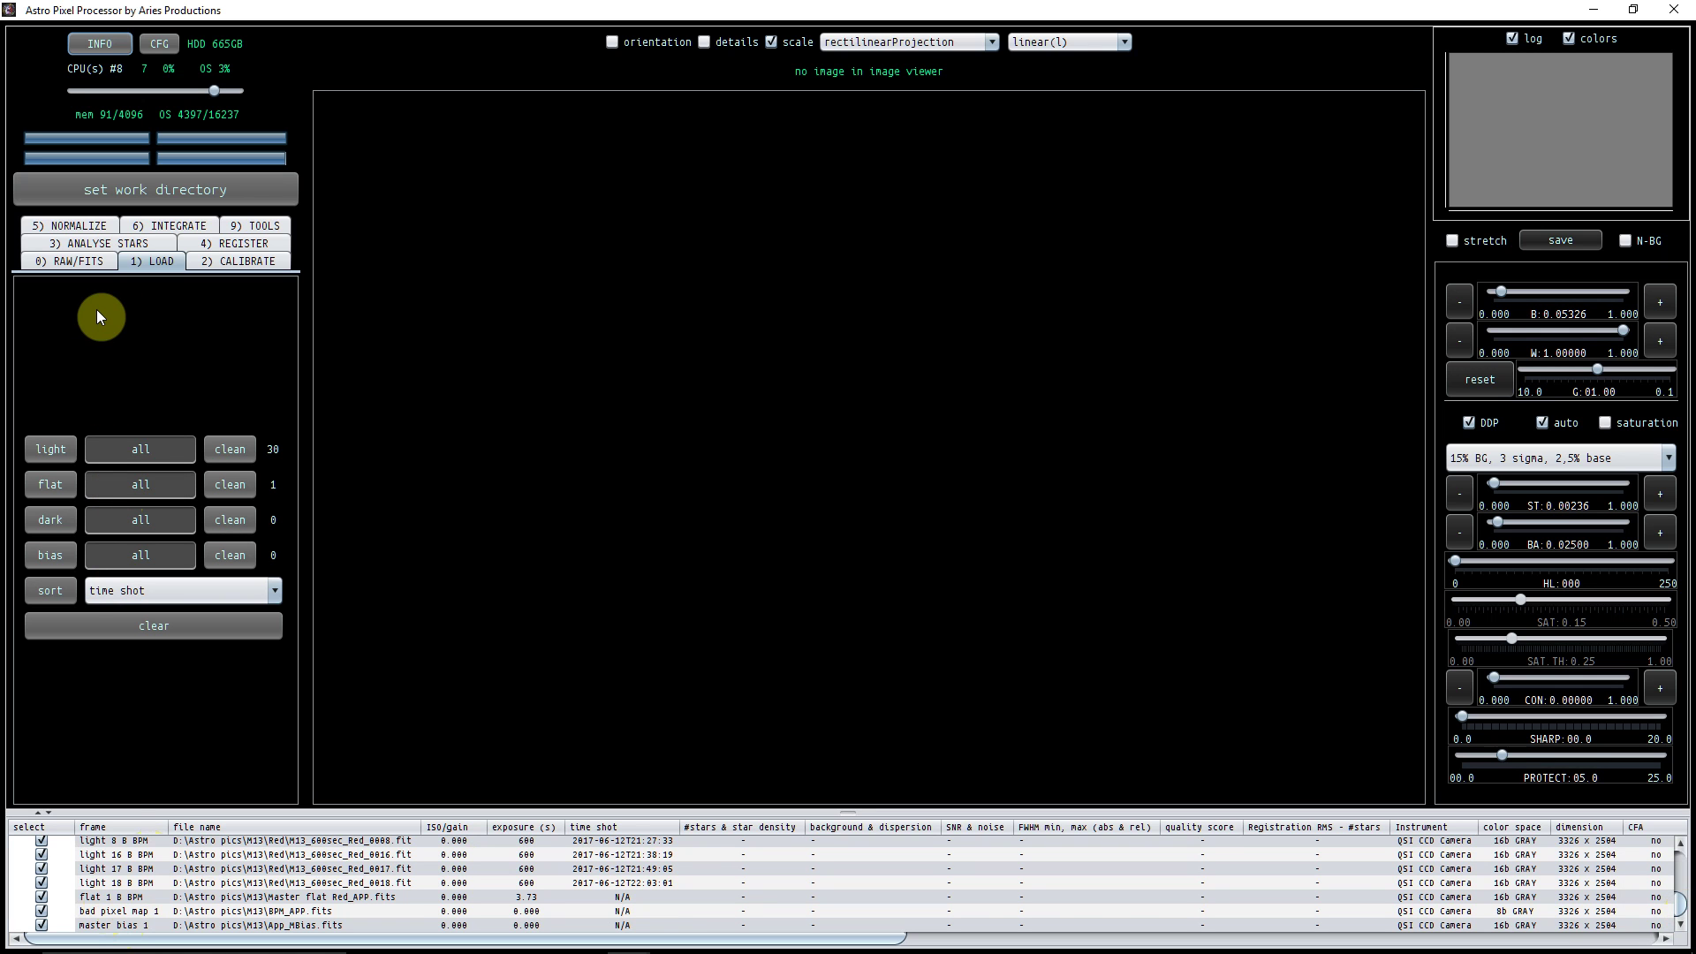
left_click_drag(115, 804, 144, 674)
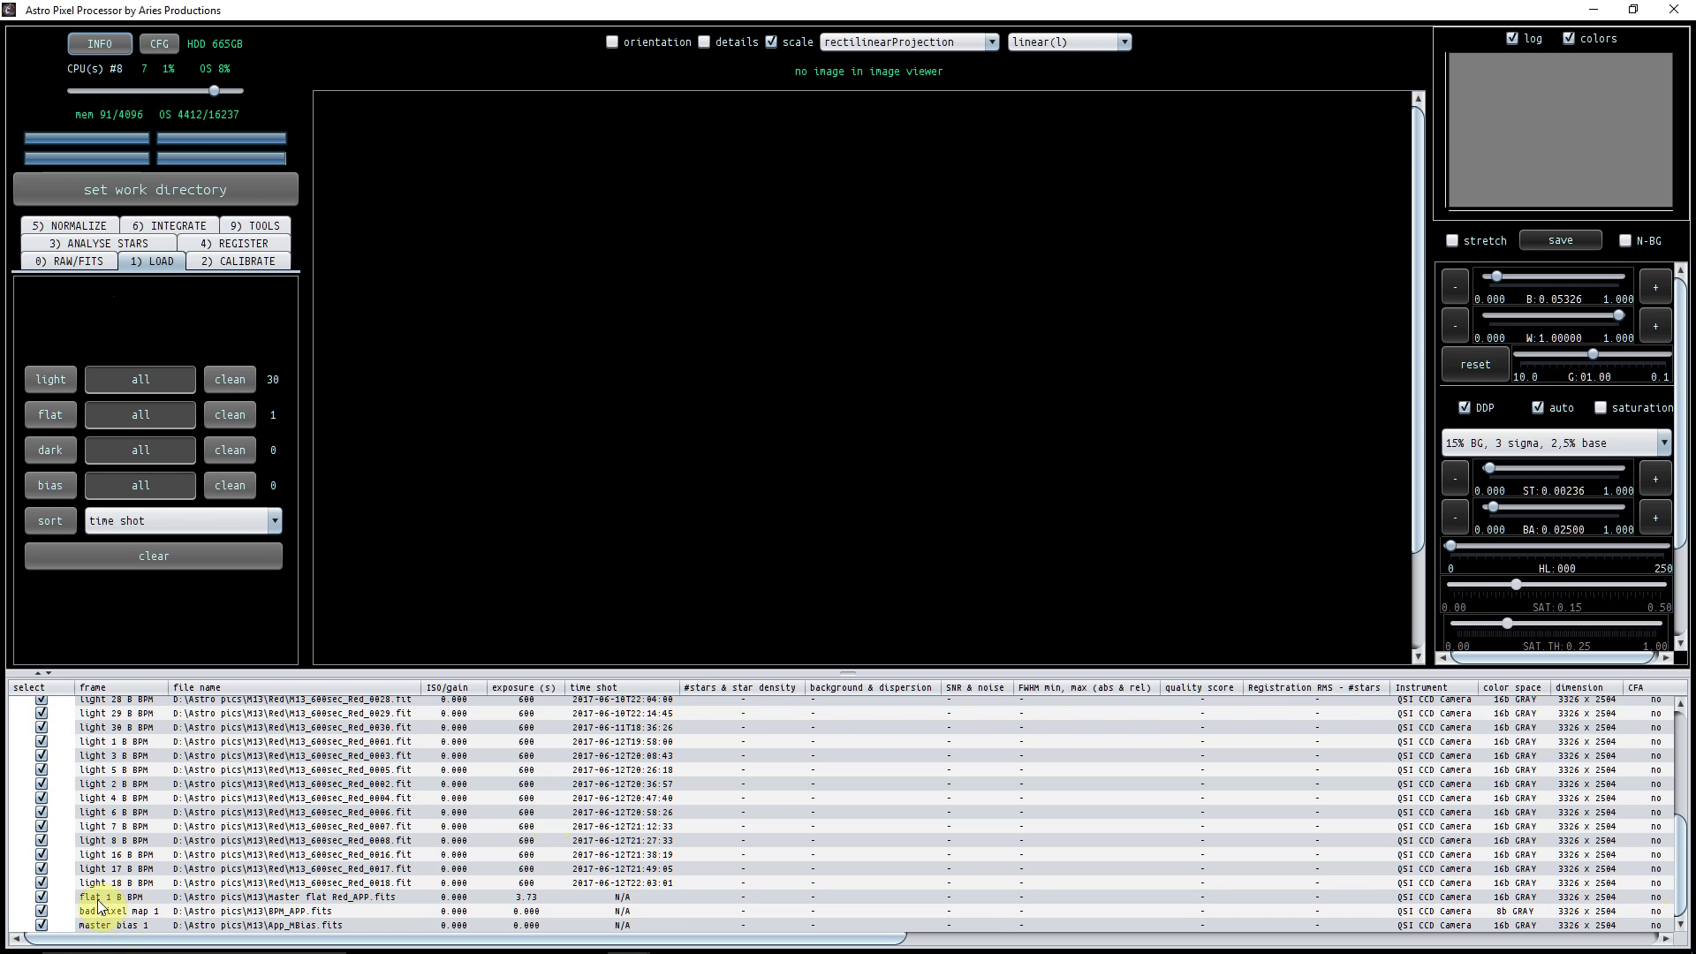
left_click_drag(1675, 835, 1677, 734)
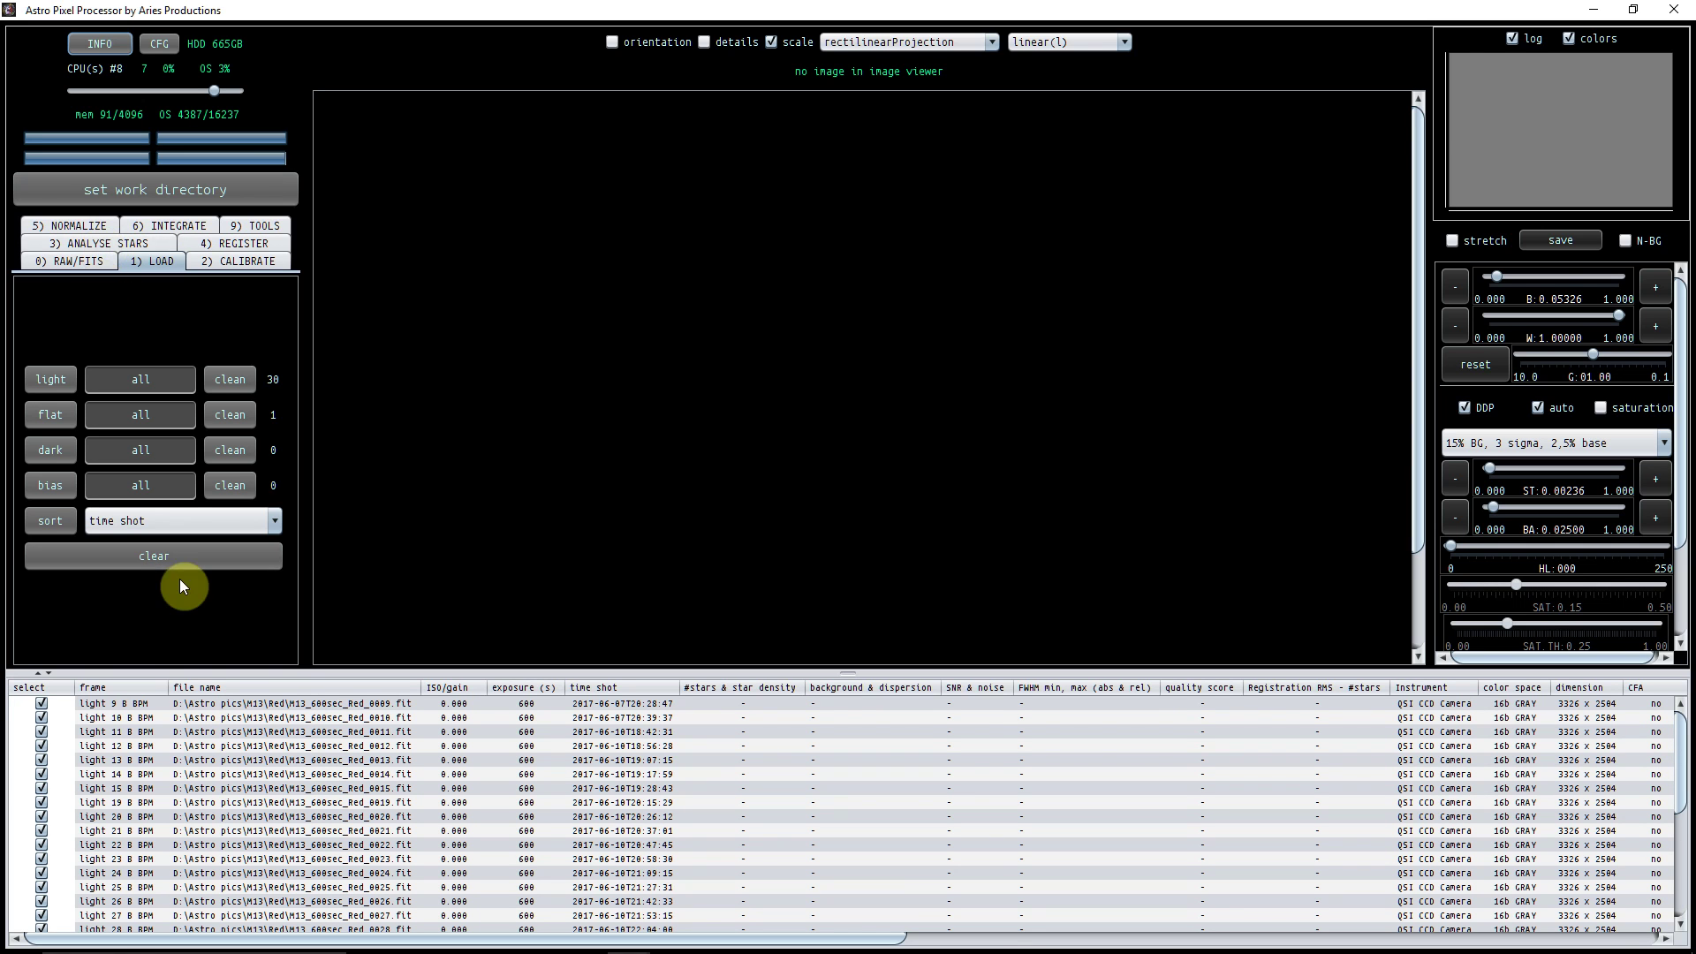
left_click(95, 725)
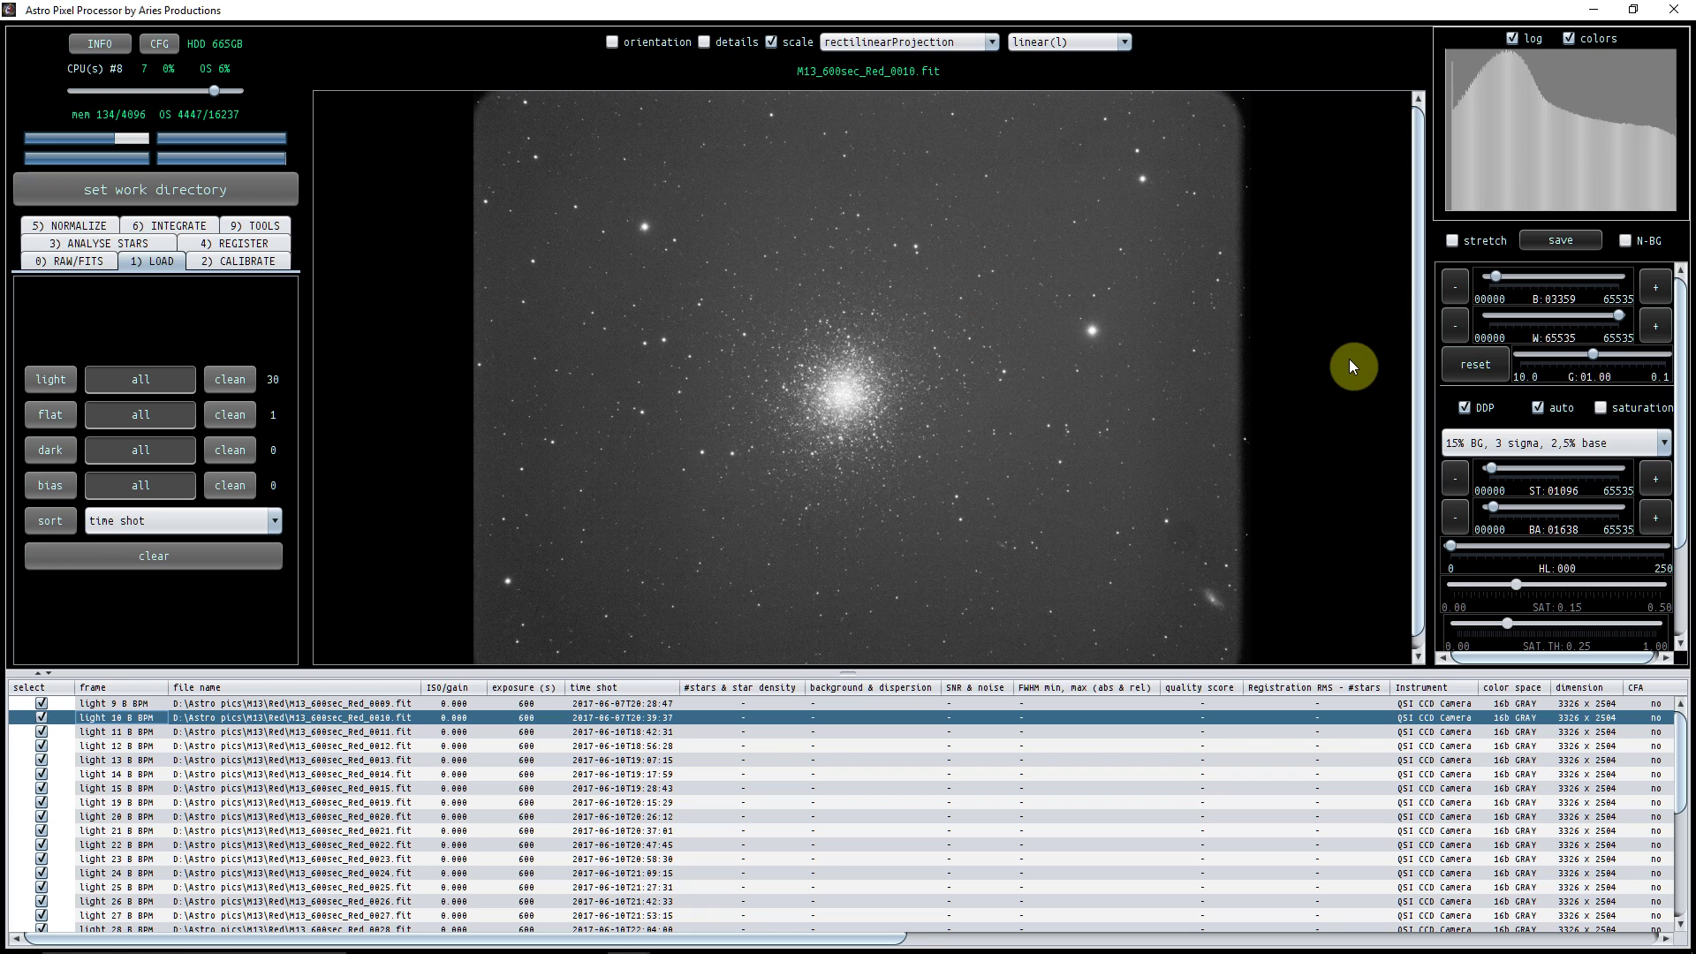
left_click(1126, 42)
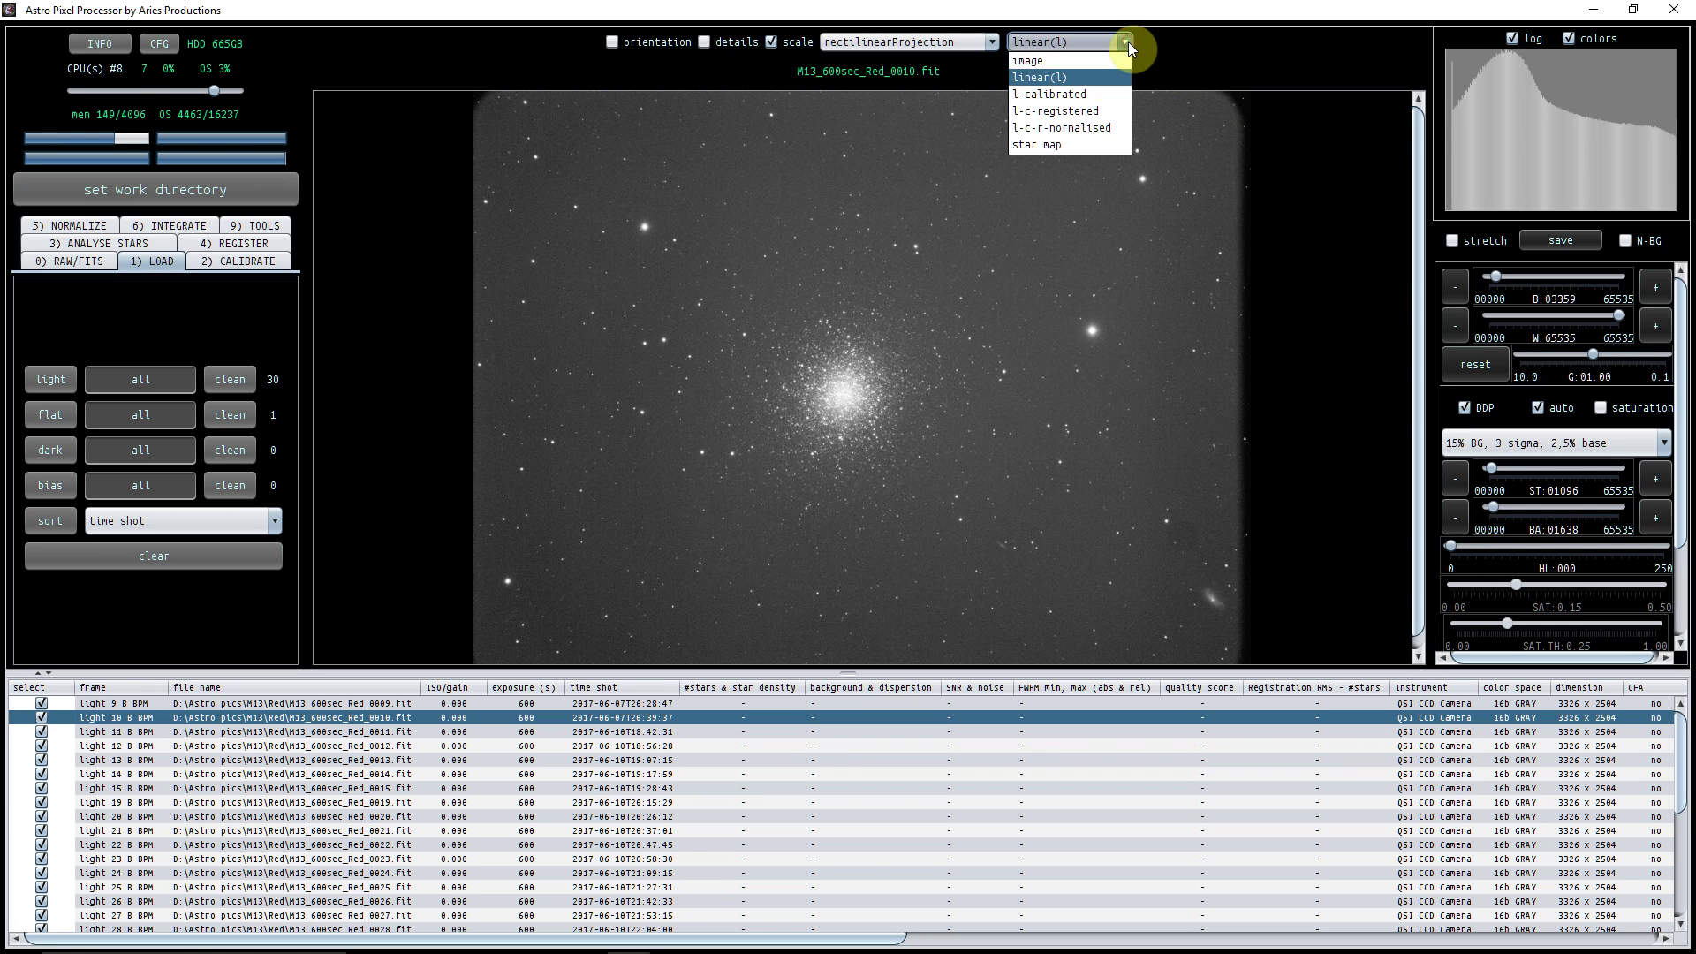
left_click(1091, 96)
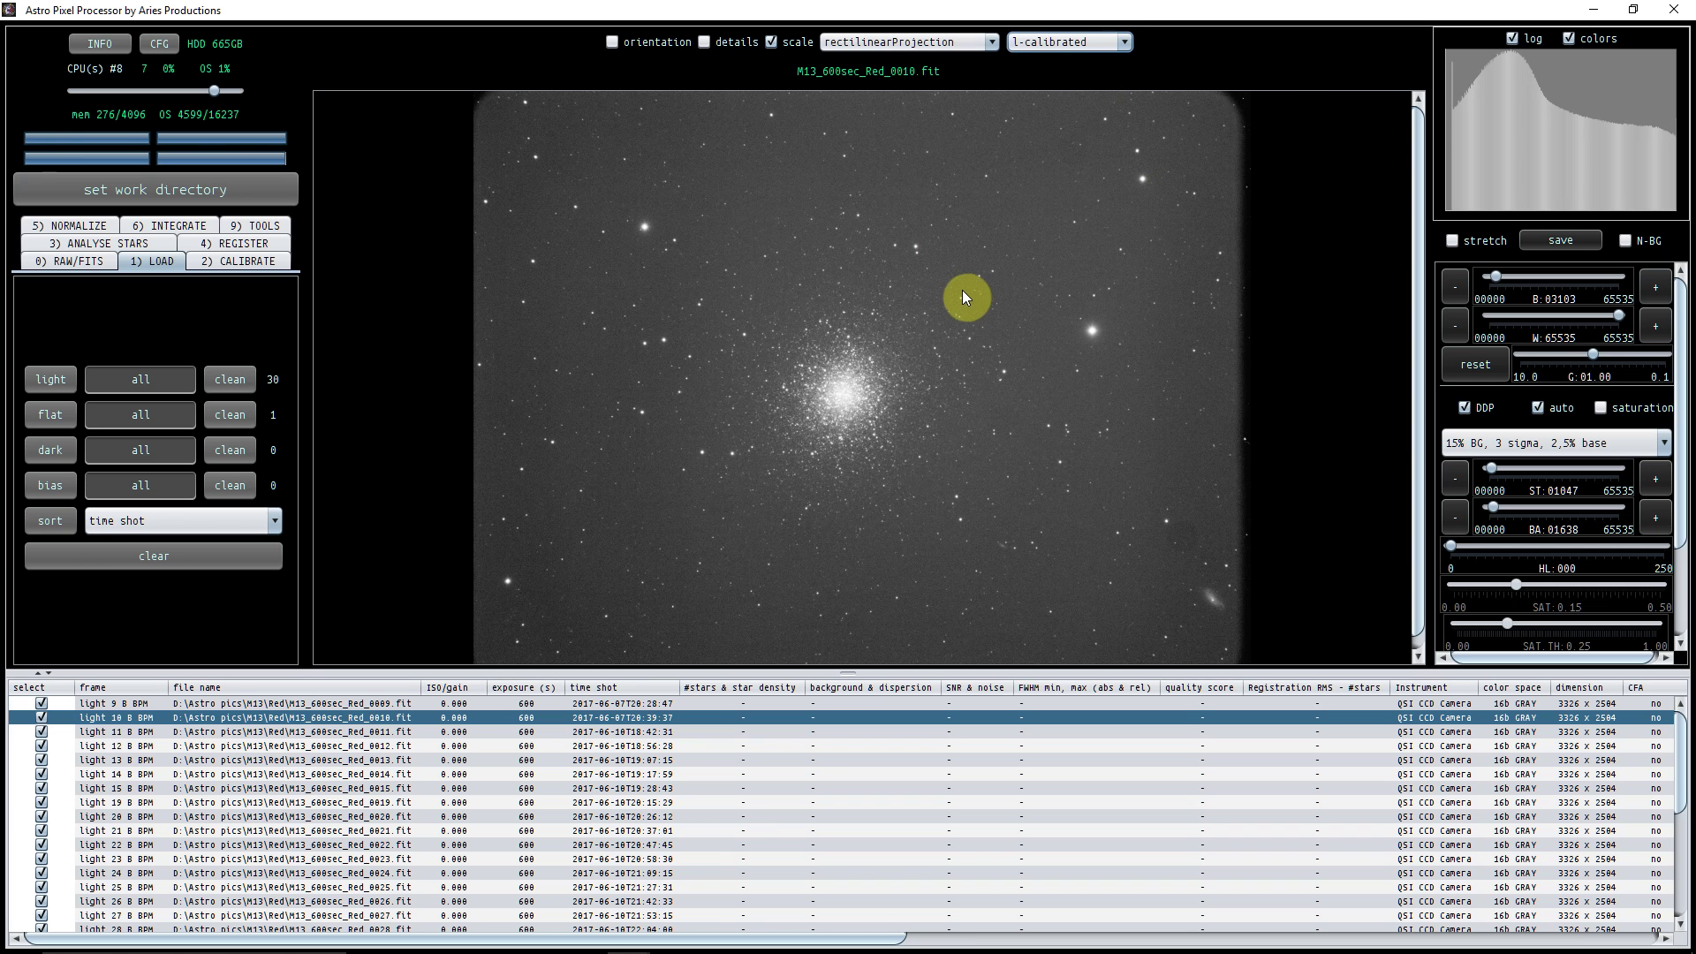
scroll(964, 297, "up", 5)
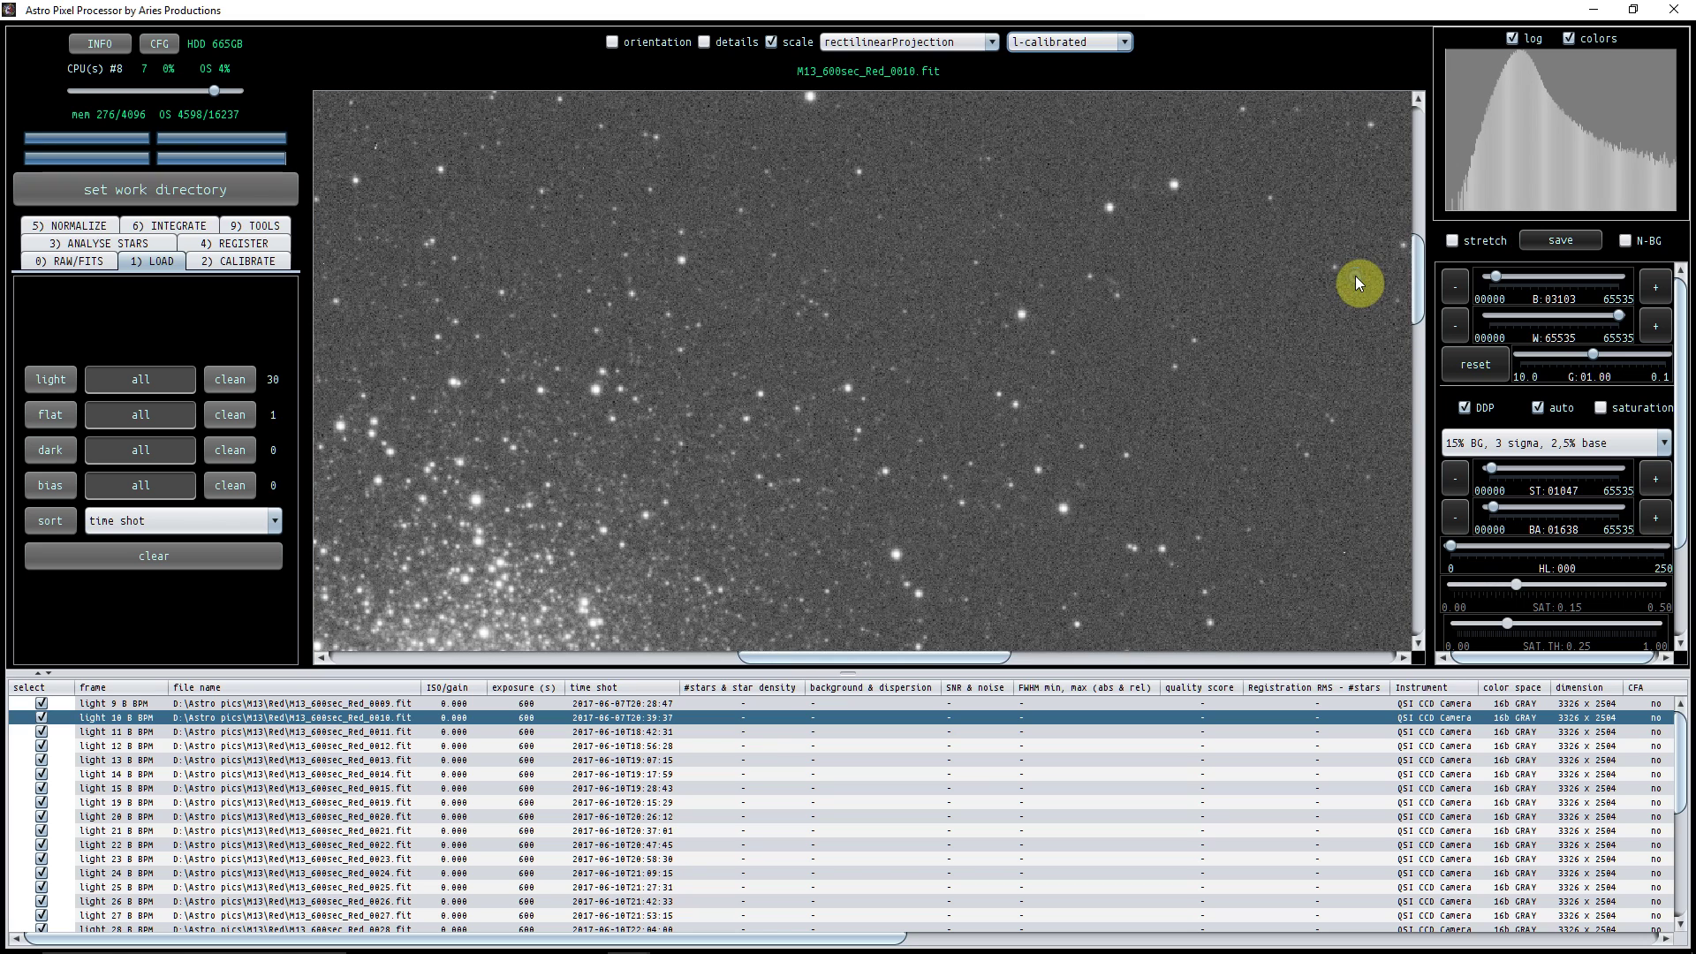
scroll(1358, 280, "down", 3)
scroll(1176, 424, "down", 2)
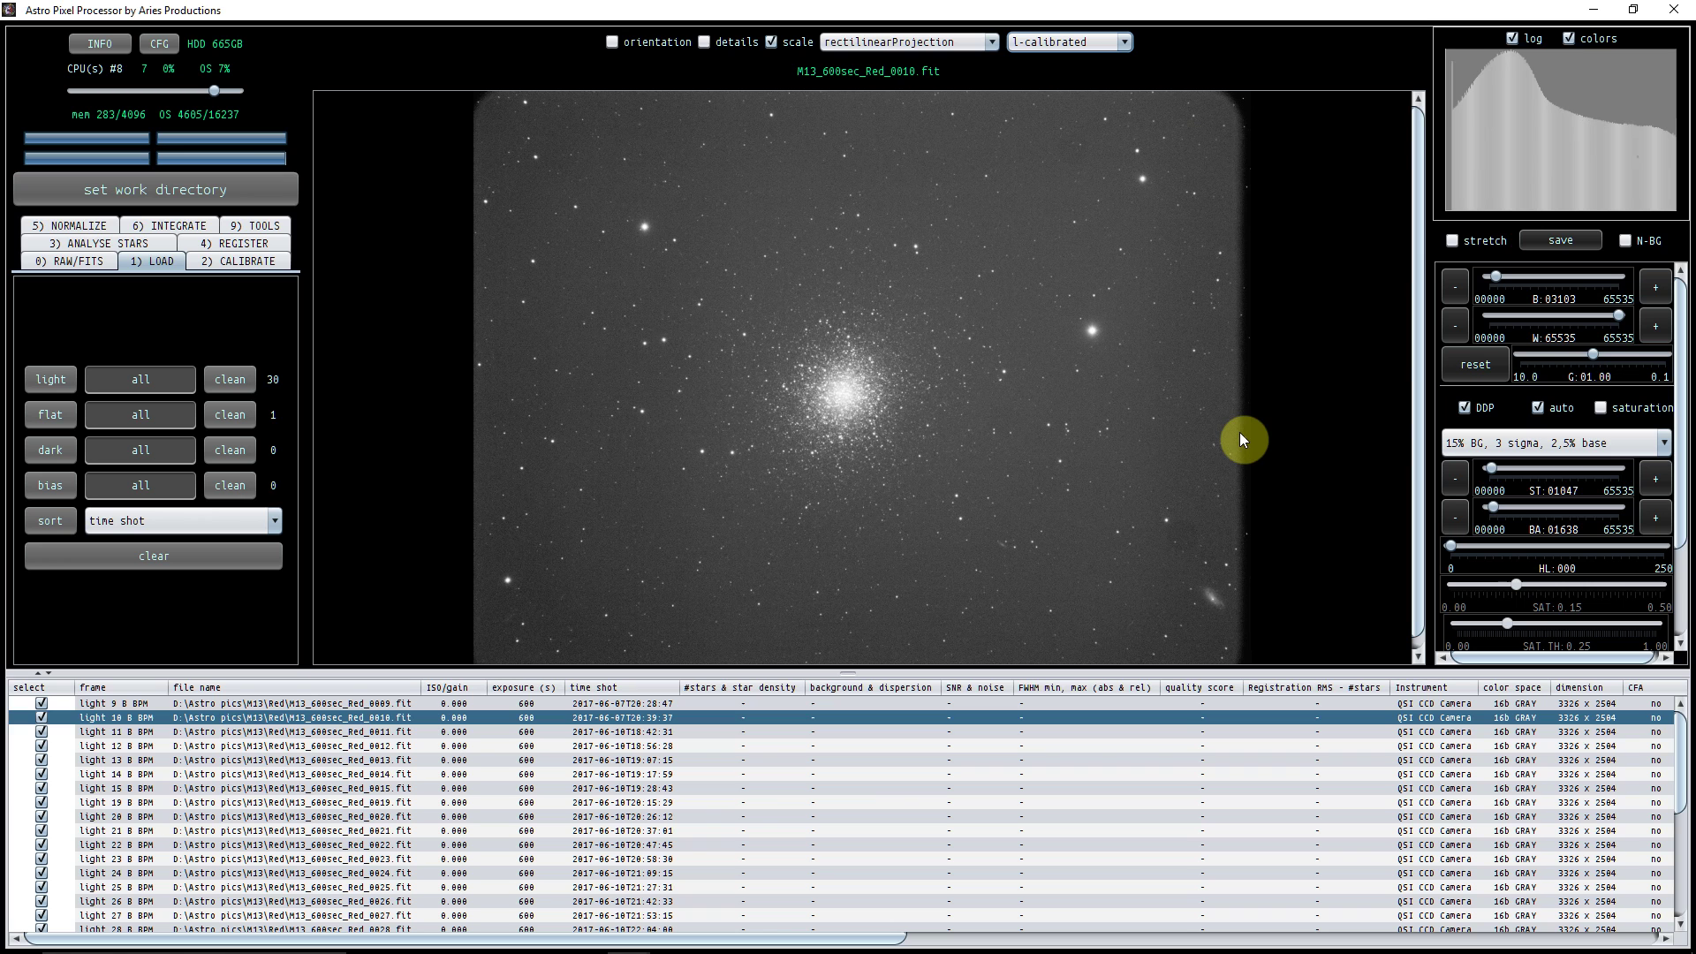
Run 3) ANALYSE STARS on all 30 red lights for star counts, FWHM and quality scores.
left_click(121, 246)
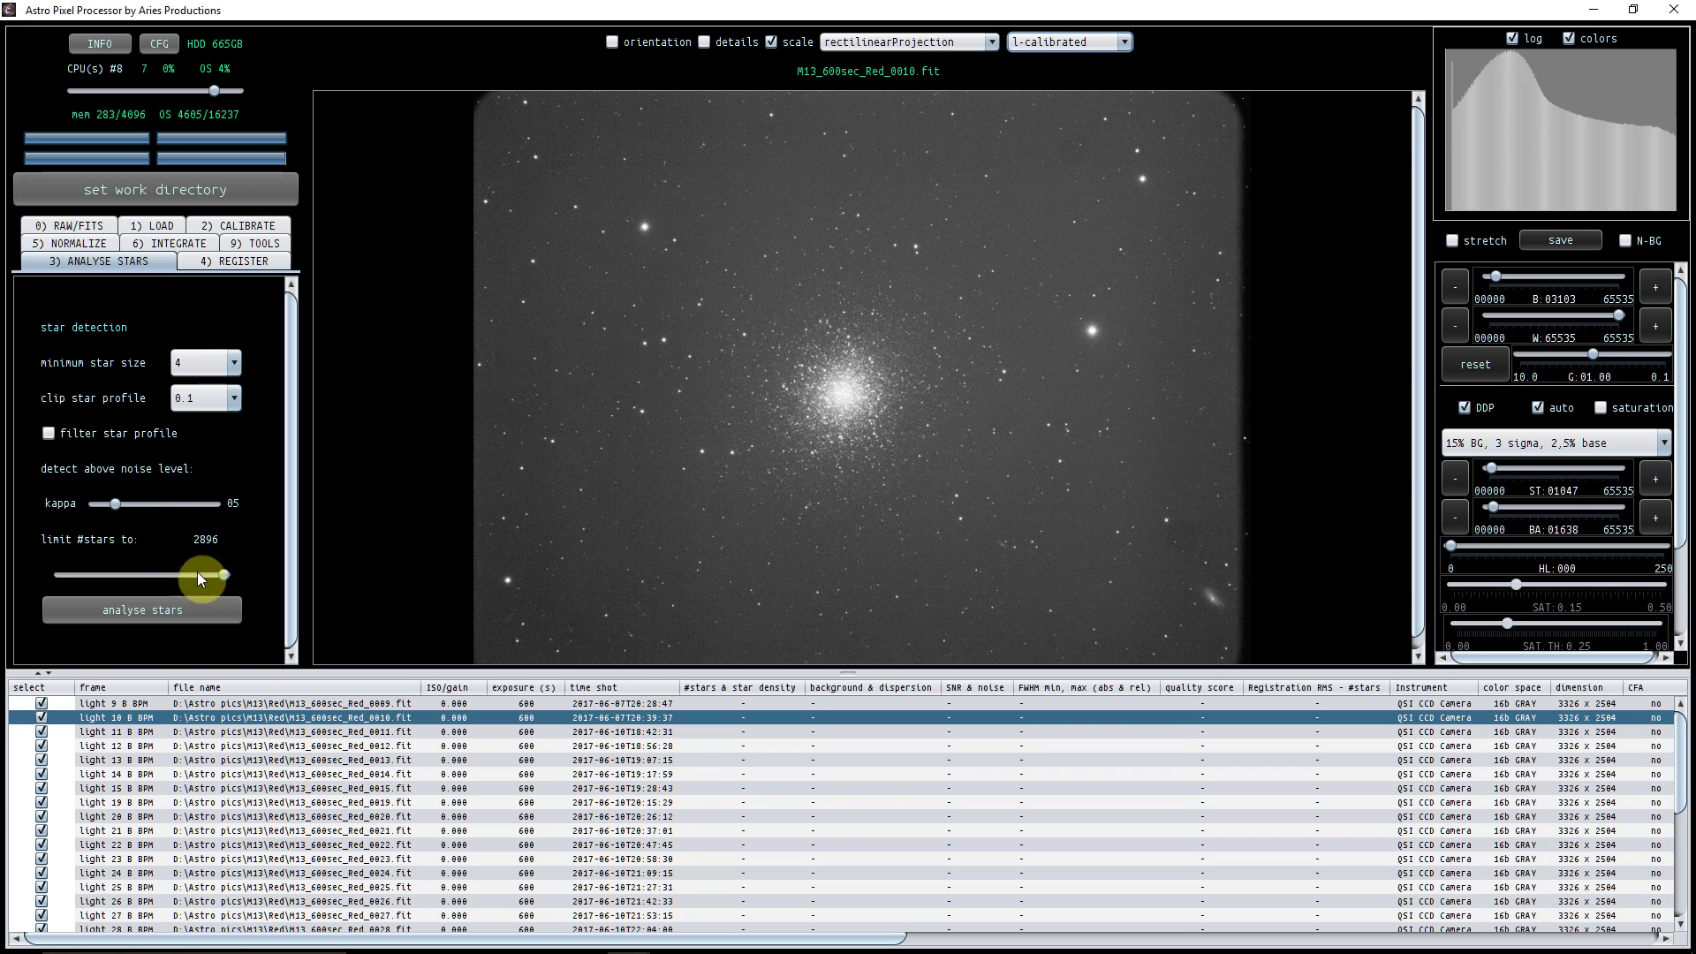
left_click(178, 613)
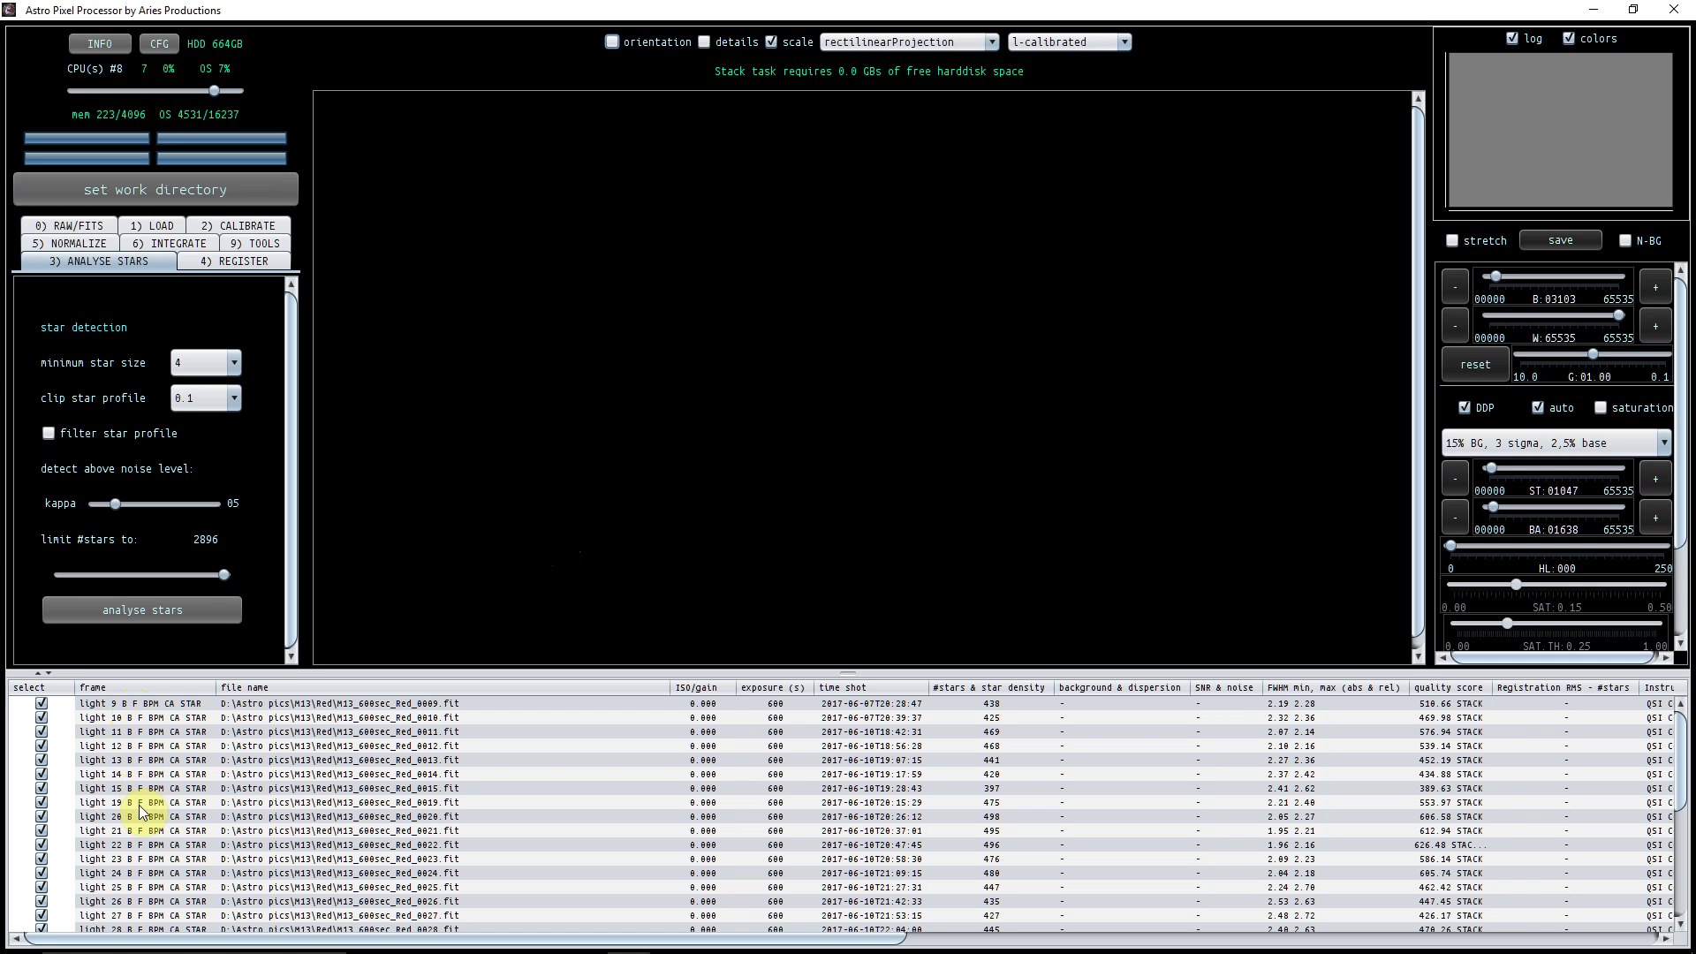
Show light frame 10 as image, then l-calibrated, and zoom the viewer in.
left_click(93, 720)
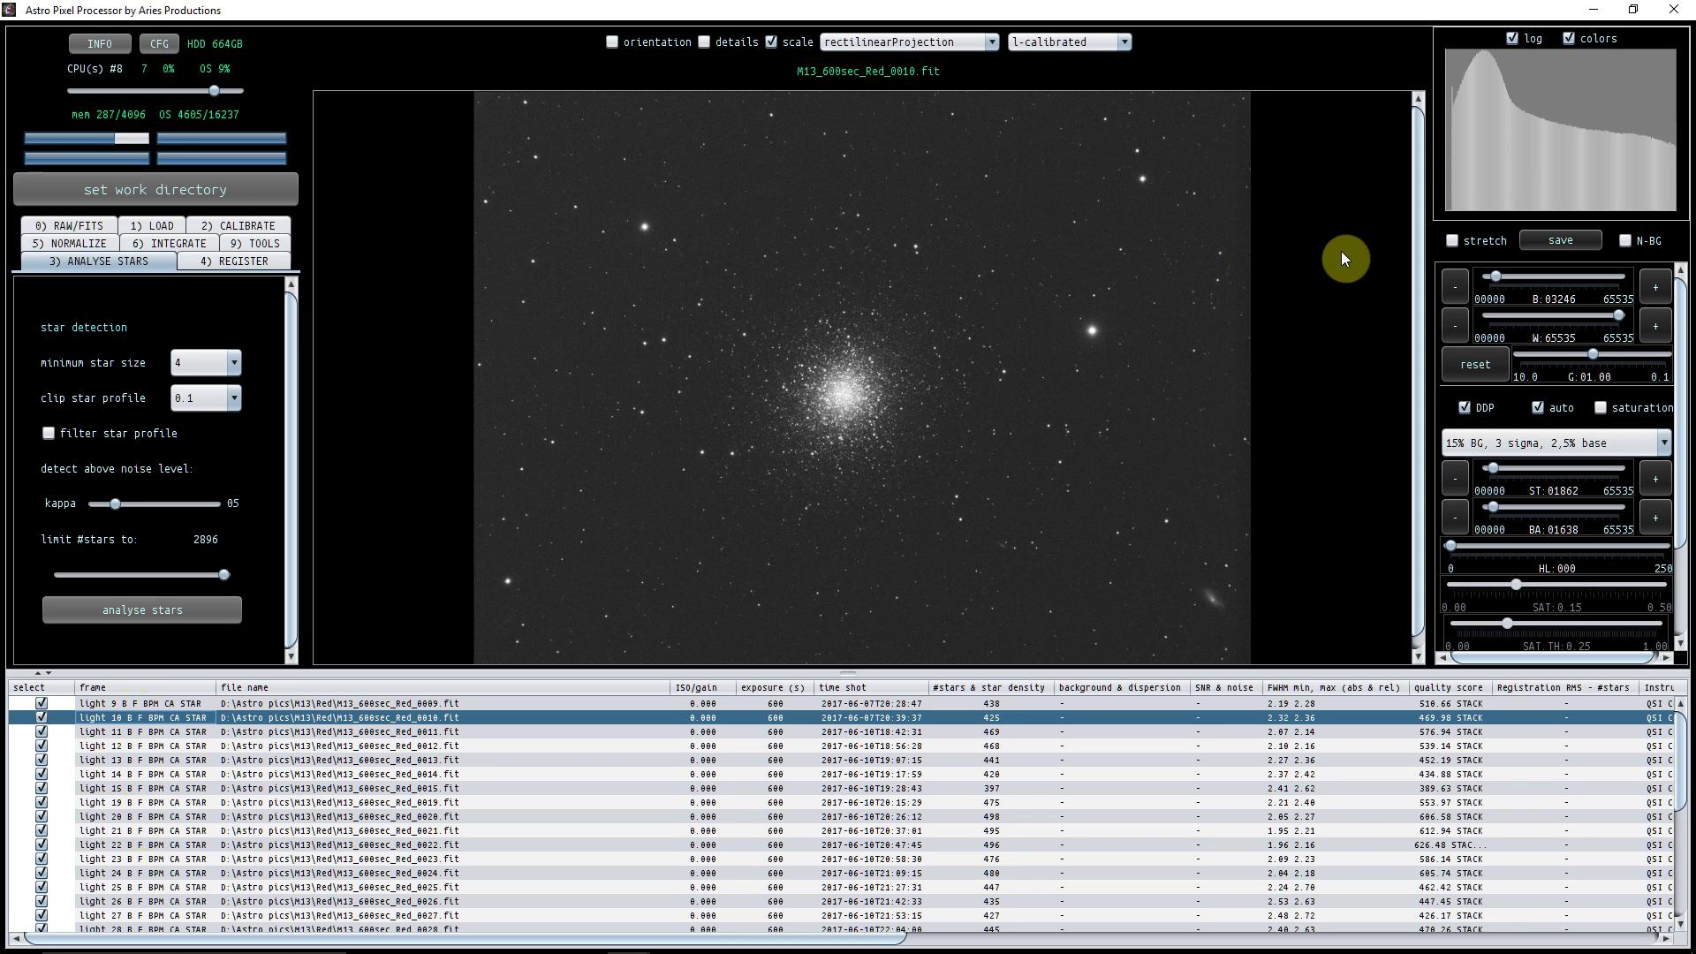
left_click(1127, 40)
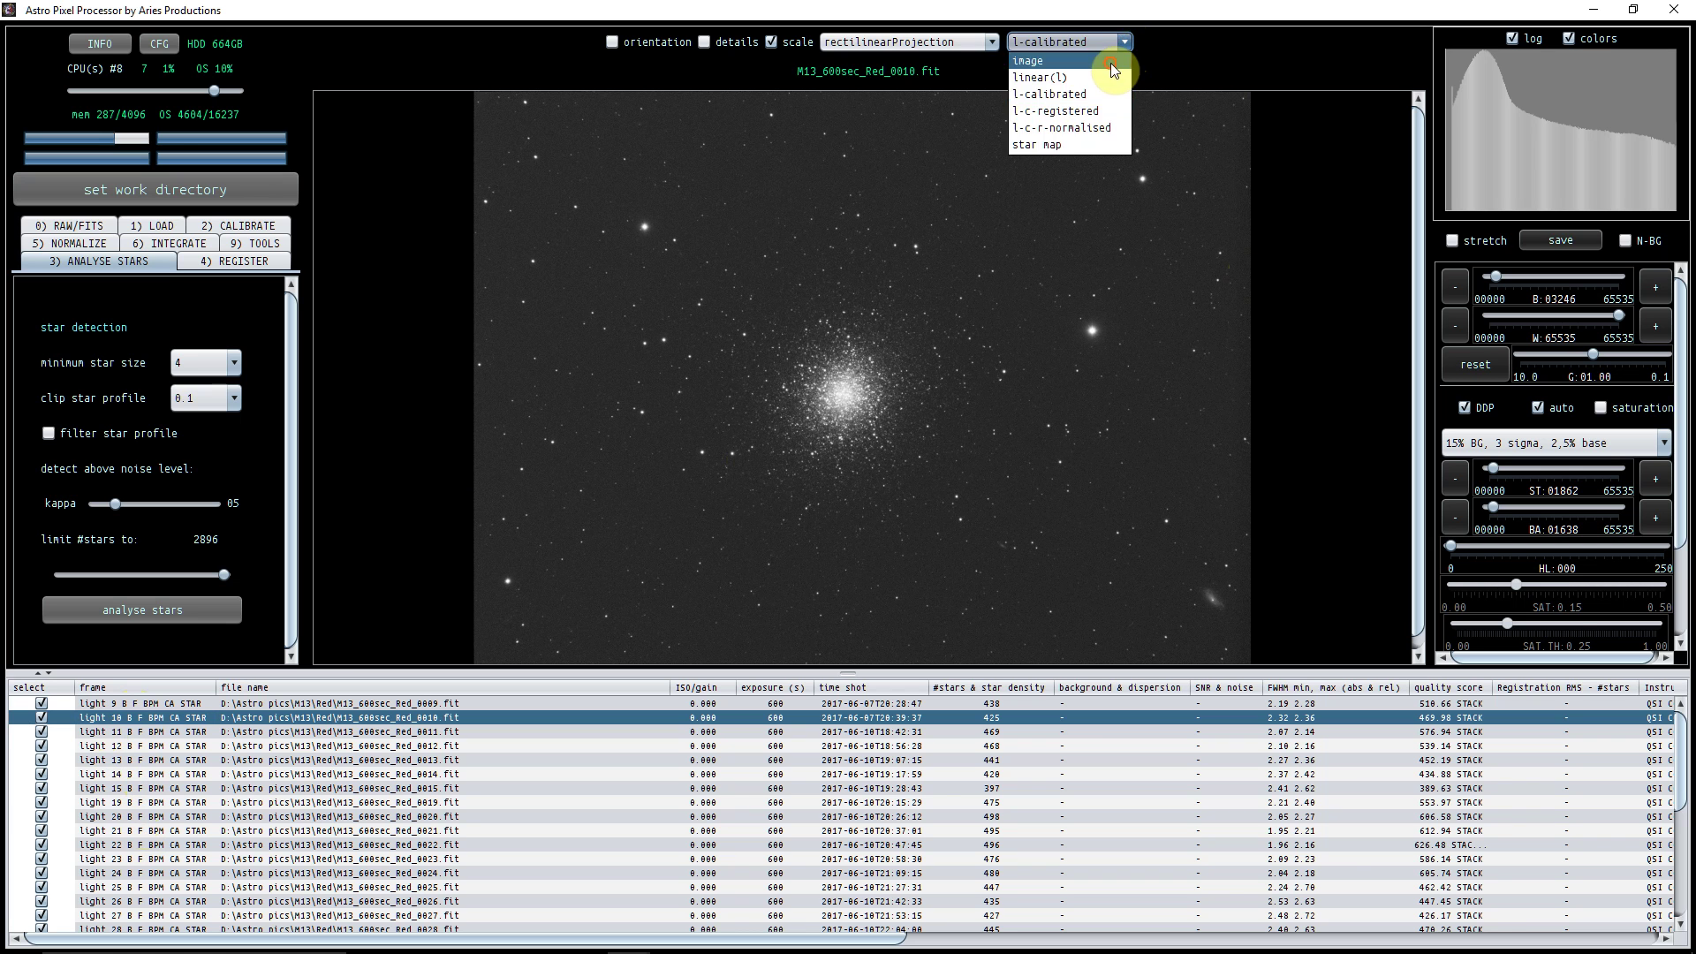
left_click(1120, 59)
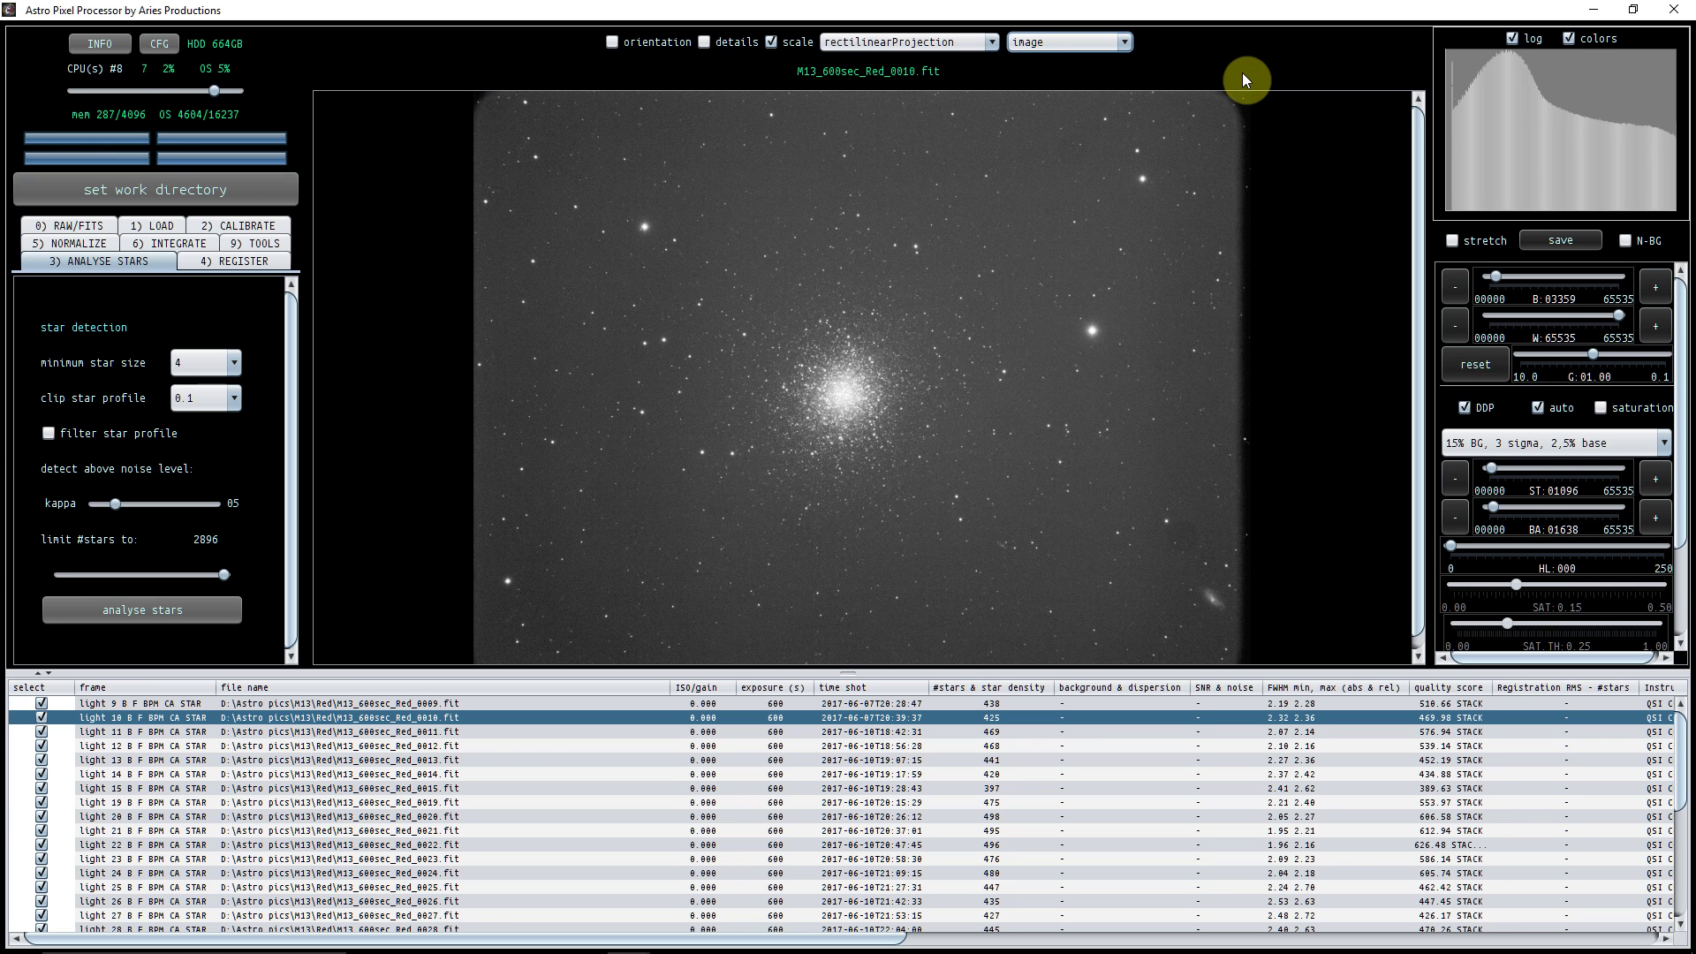
left_click(1125, 42)
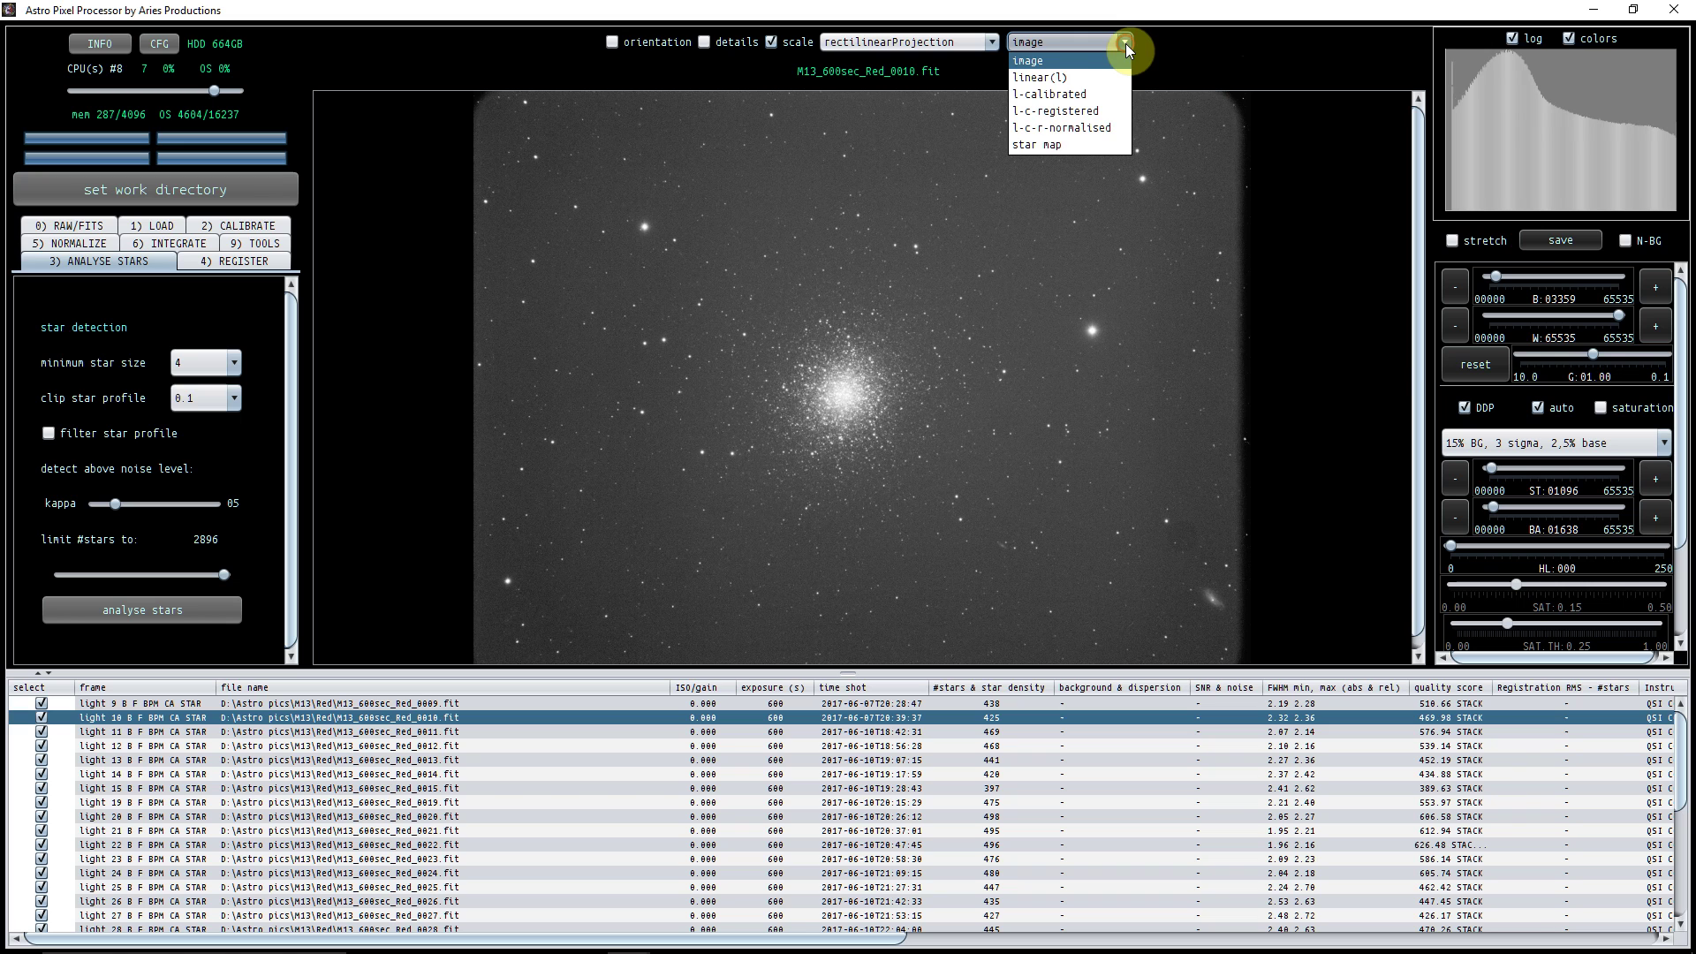
left_click(1102, 93)
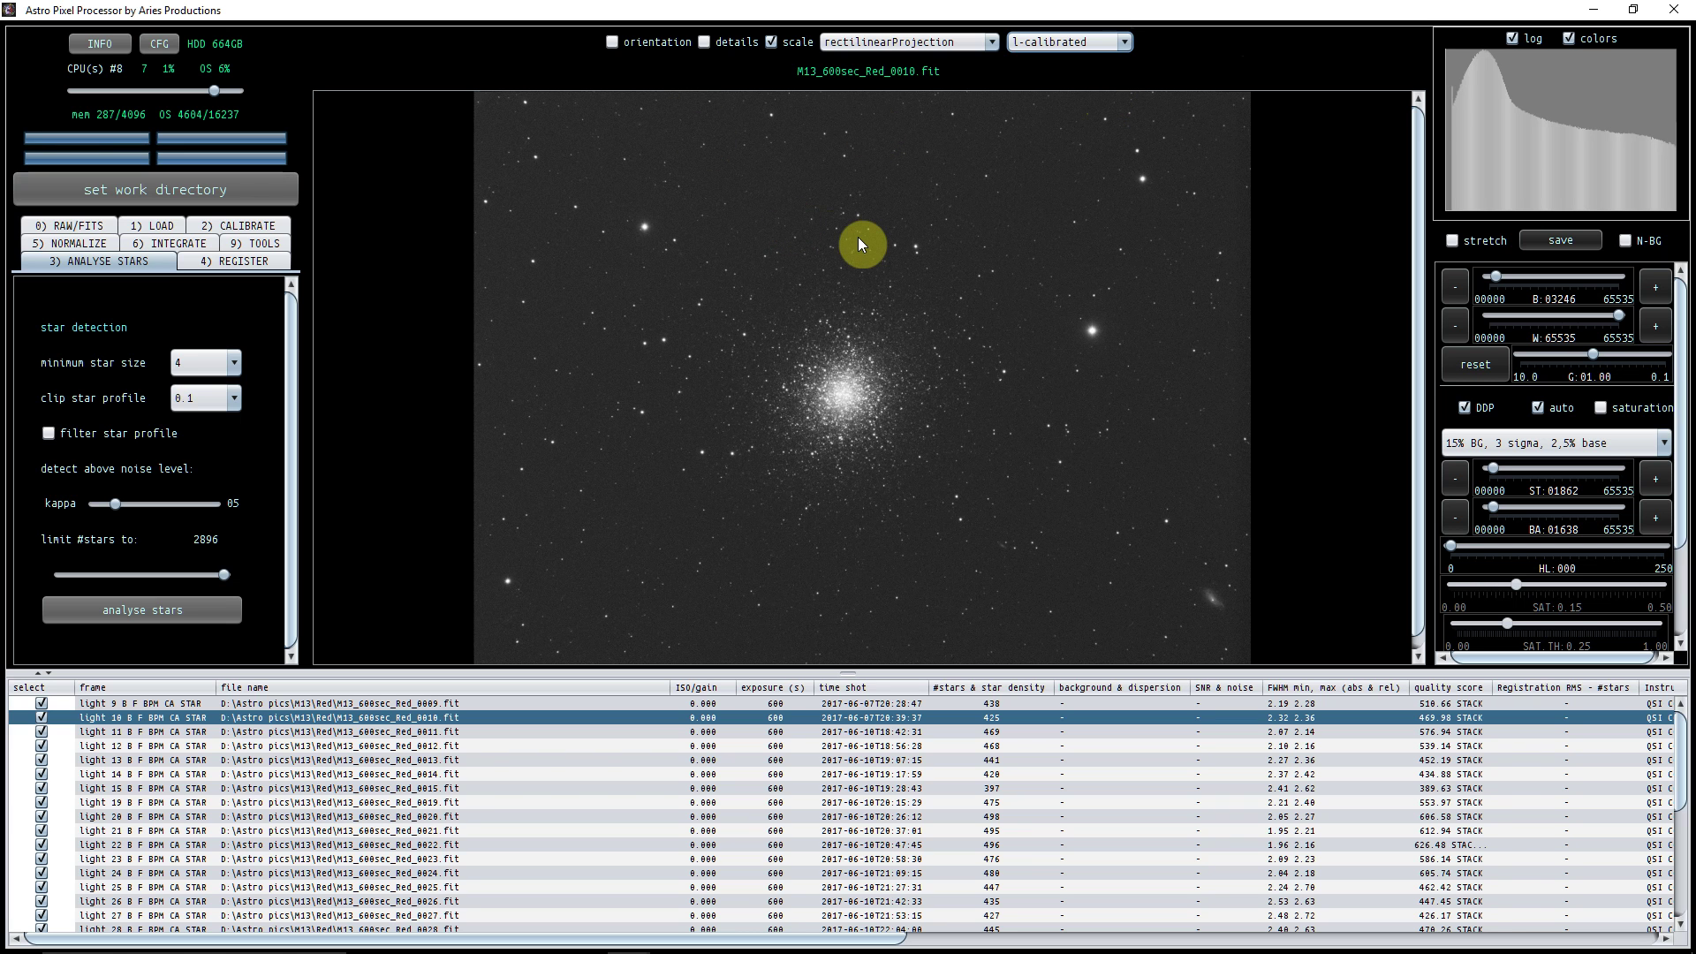
scroll(860, 237, "up", 3)
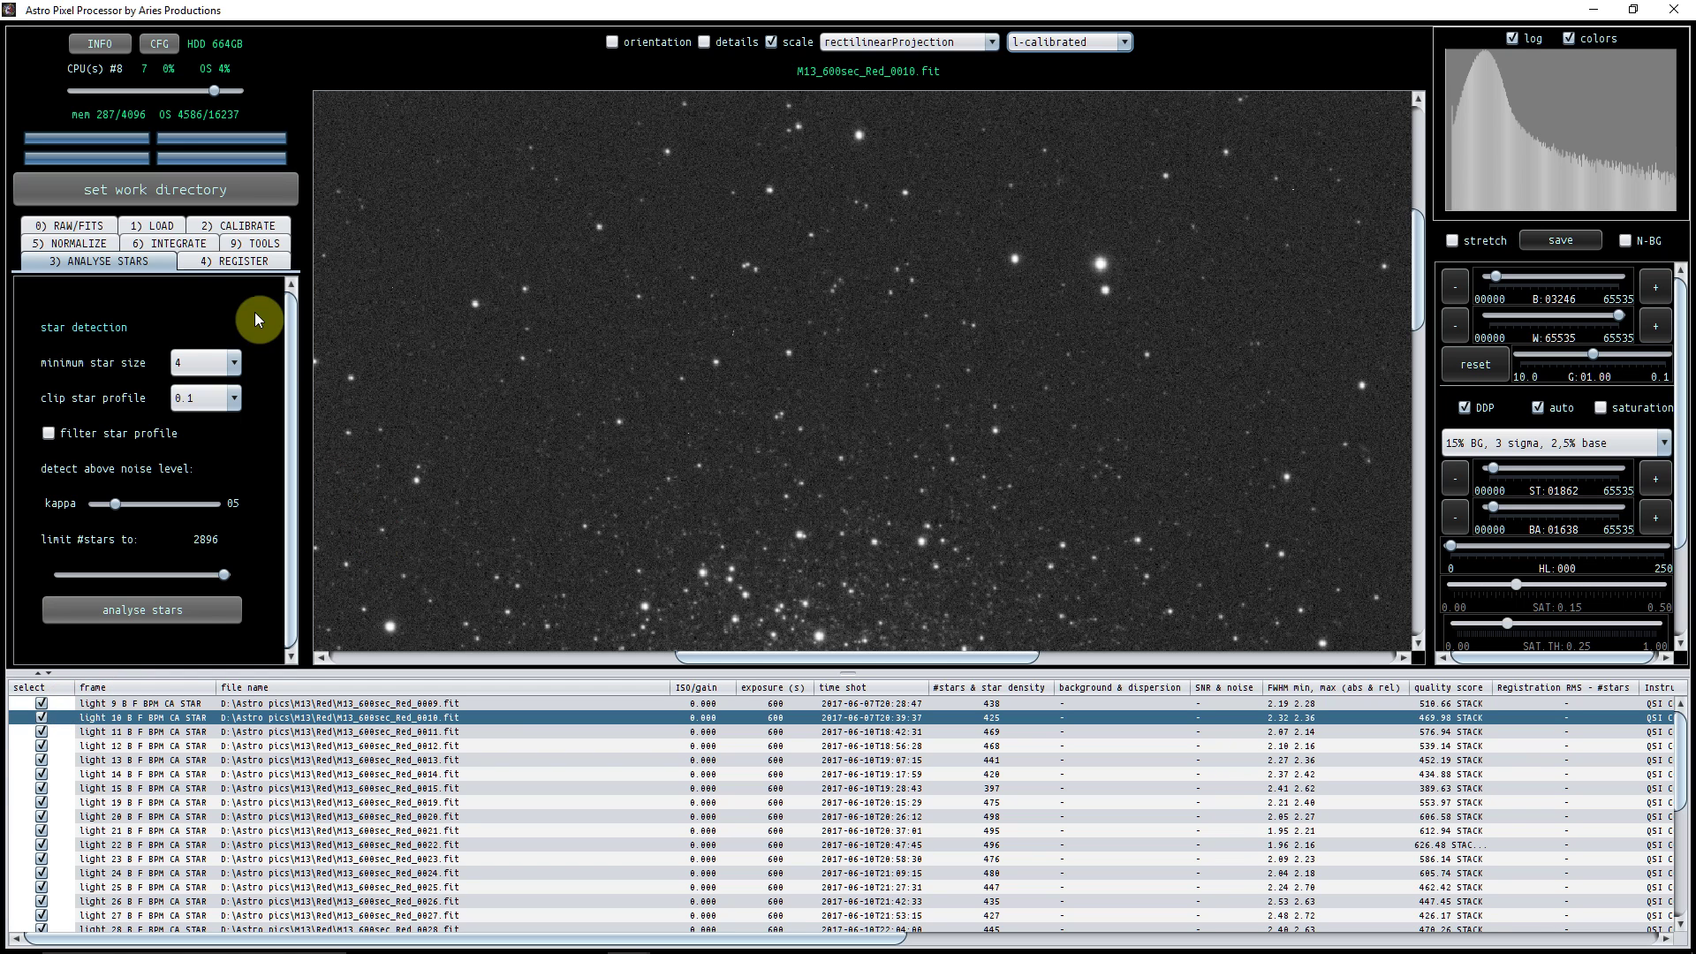
In 4) REGISTER, manually set light frame 9 as the registration reference.
left_click(228, 265)
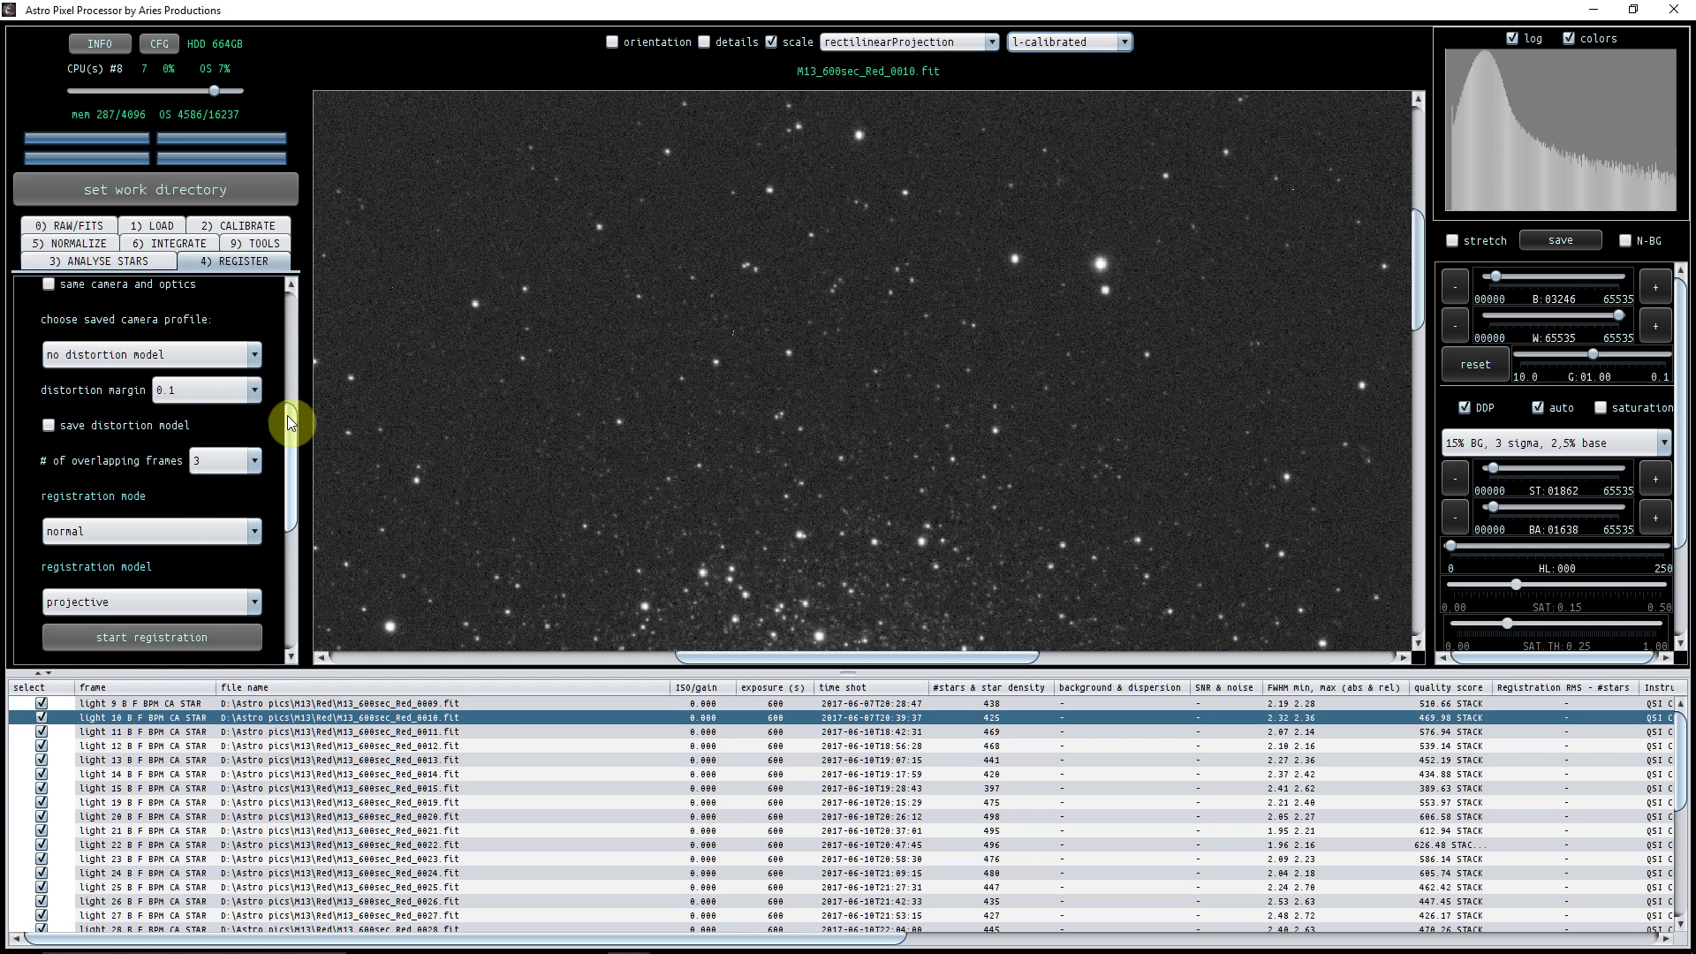
left_click_drag(288, 415, 298, 313)
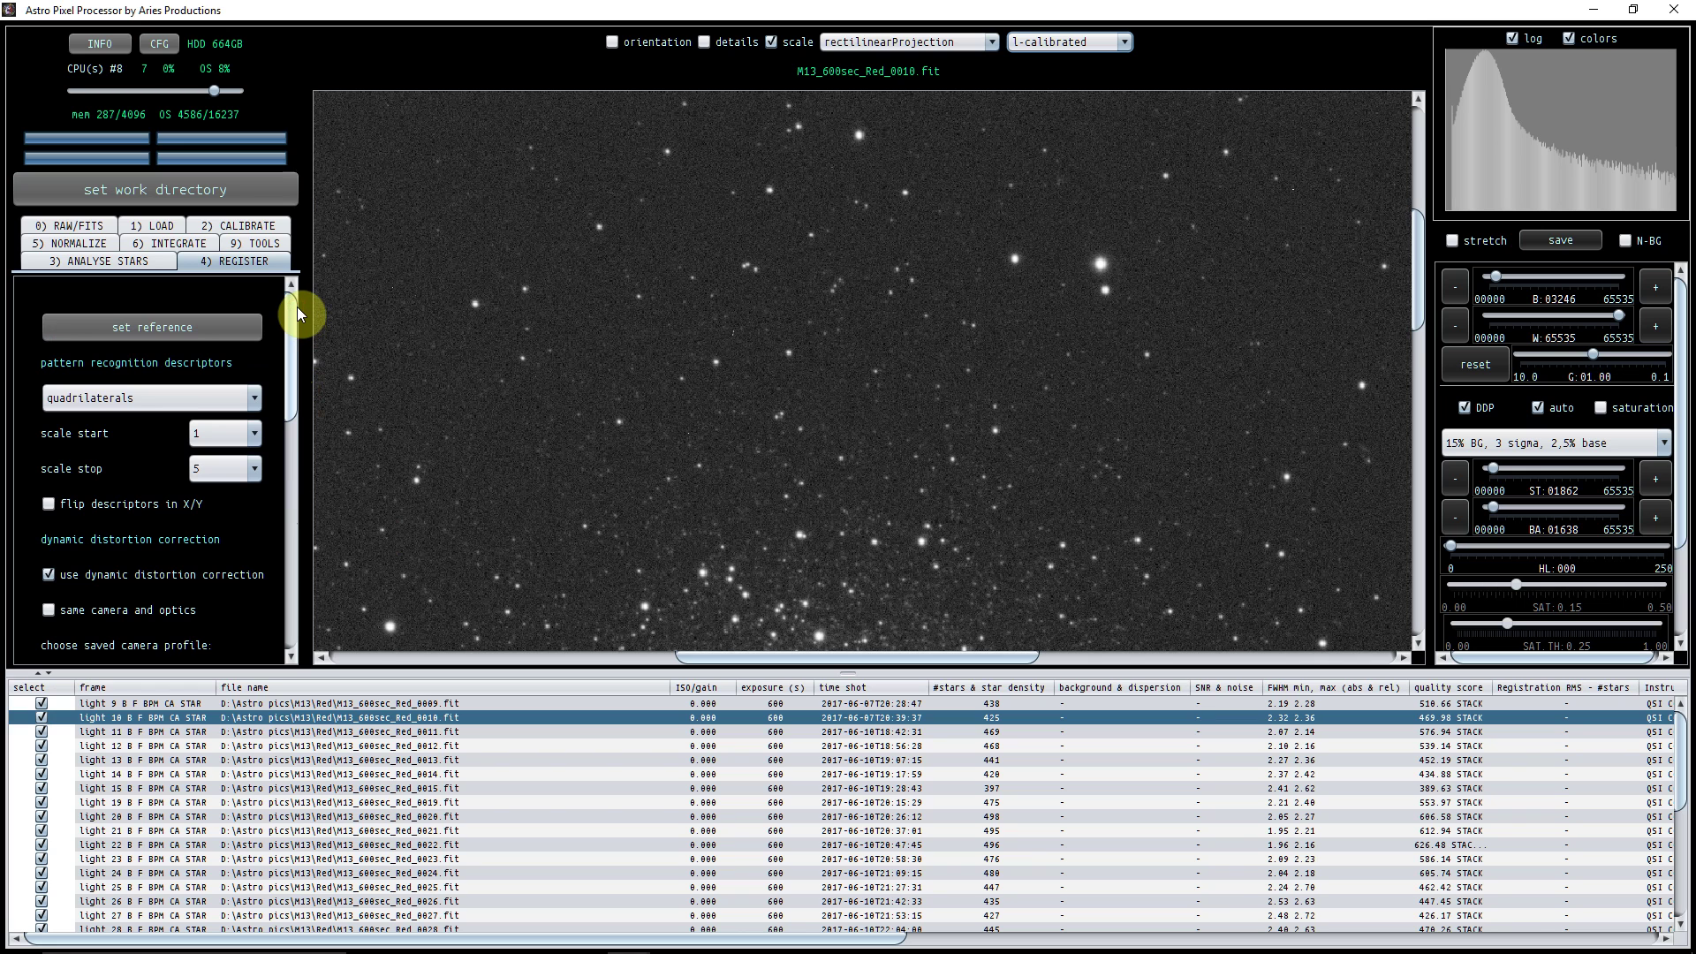
left_click(183, 325)
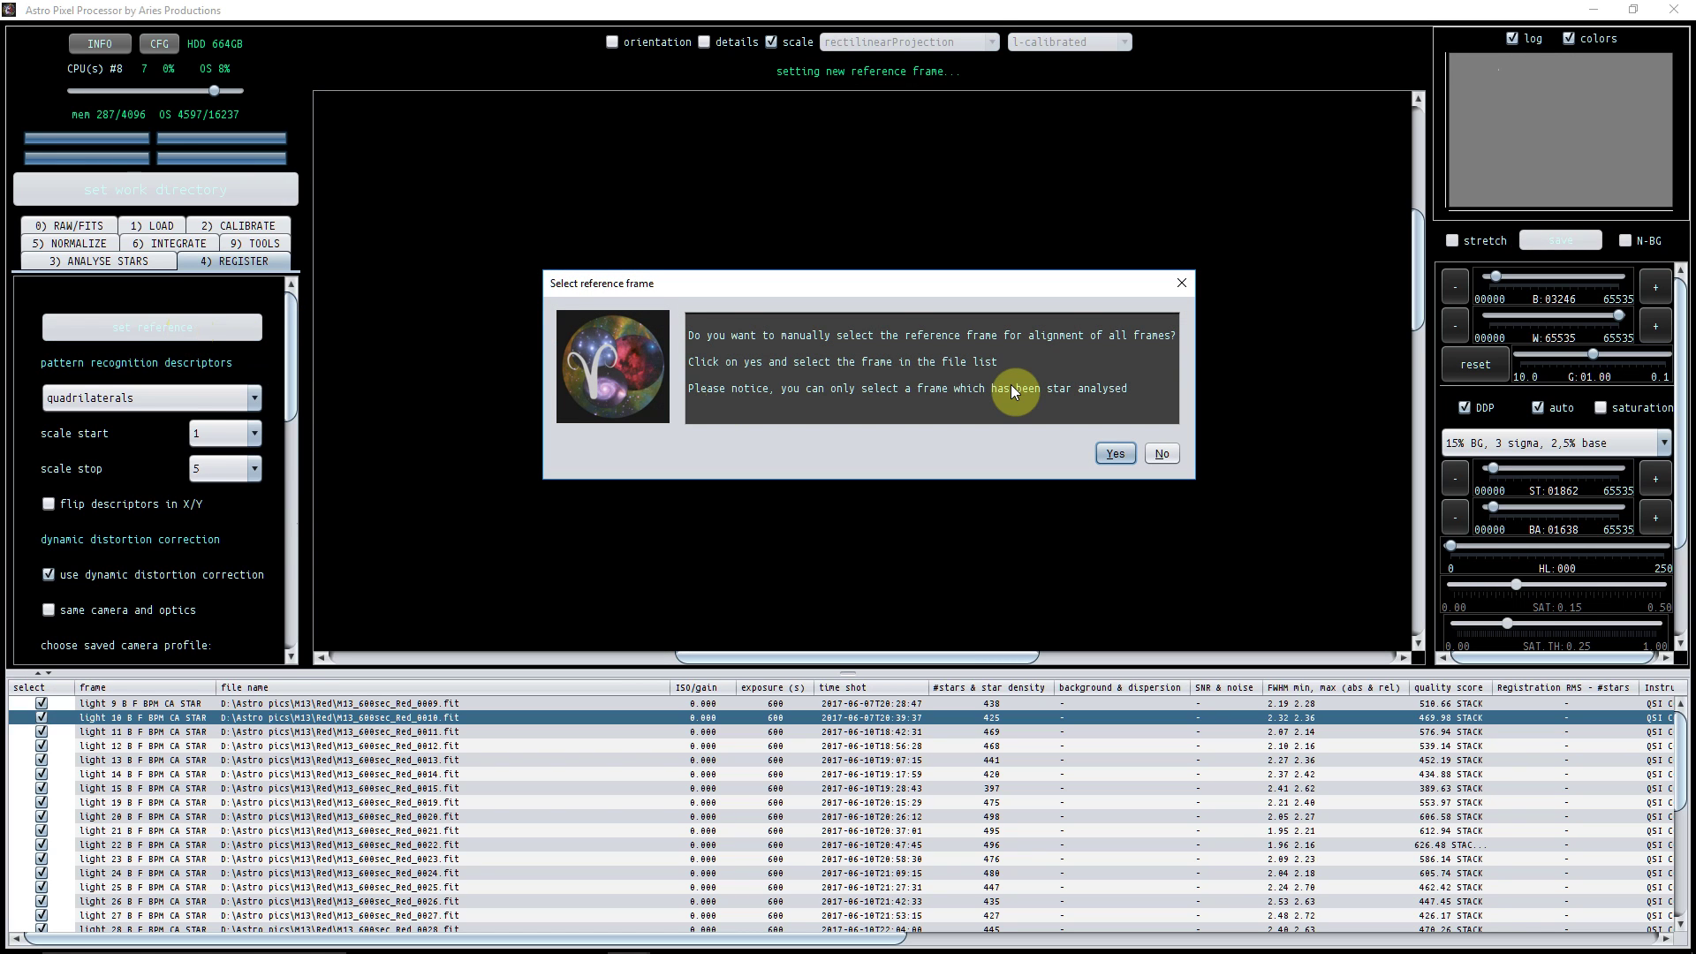
left_click(1114, 452)
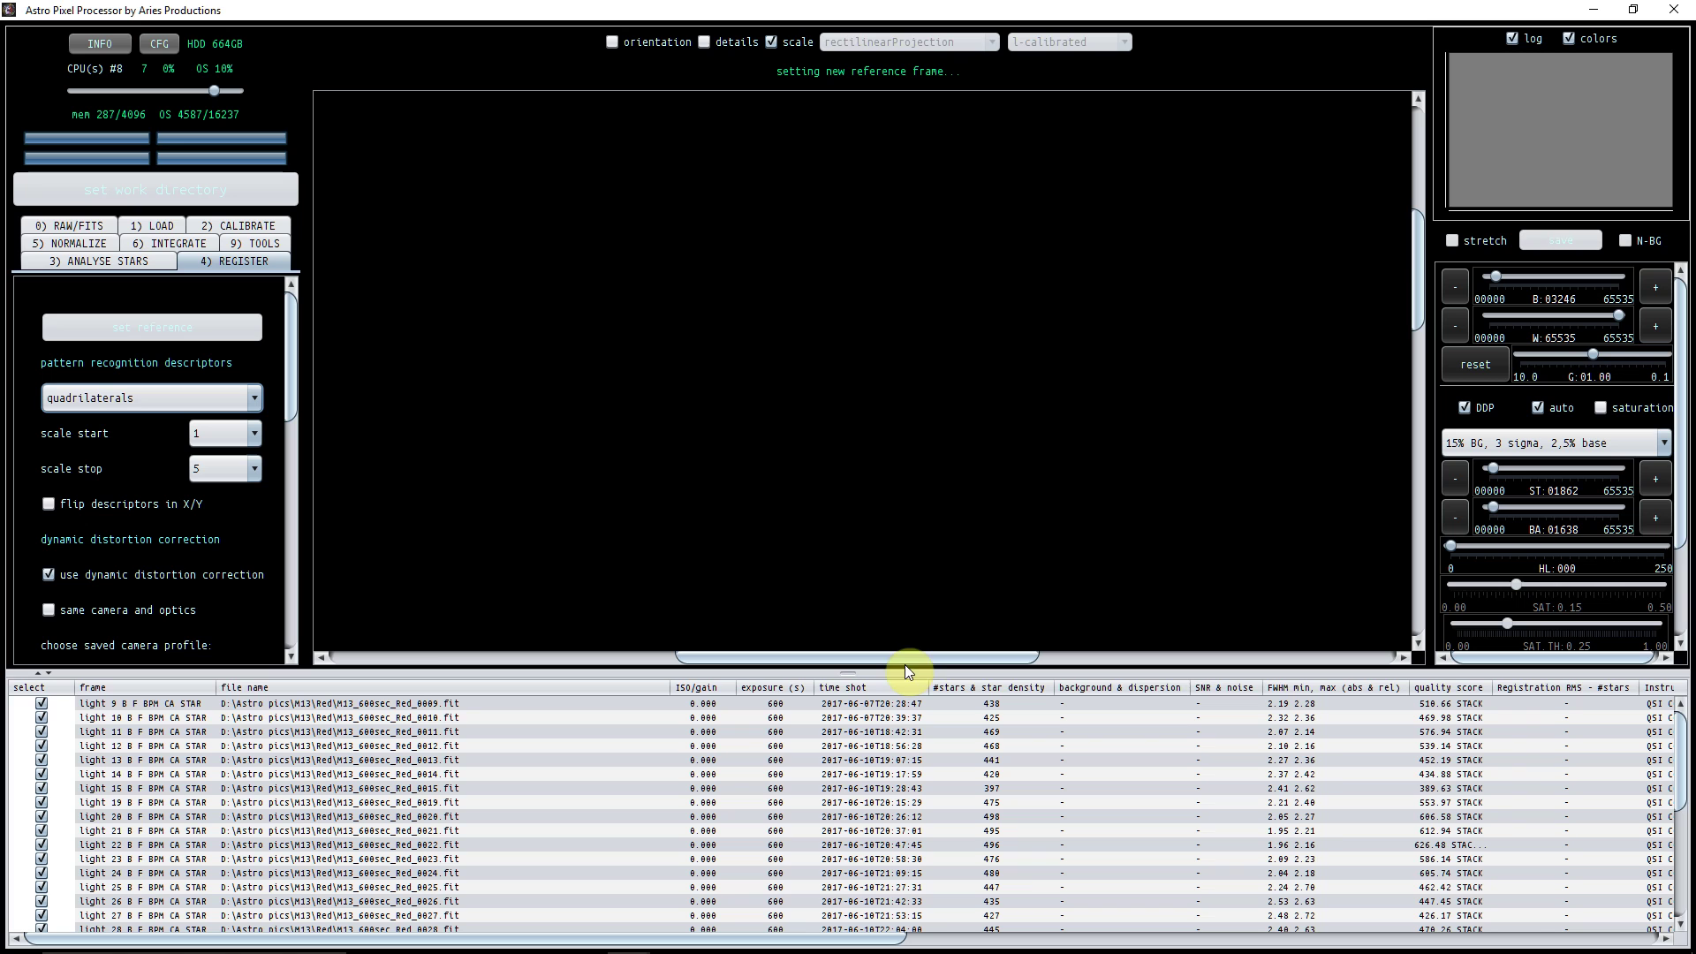
double_click(162, 707)
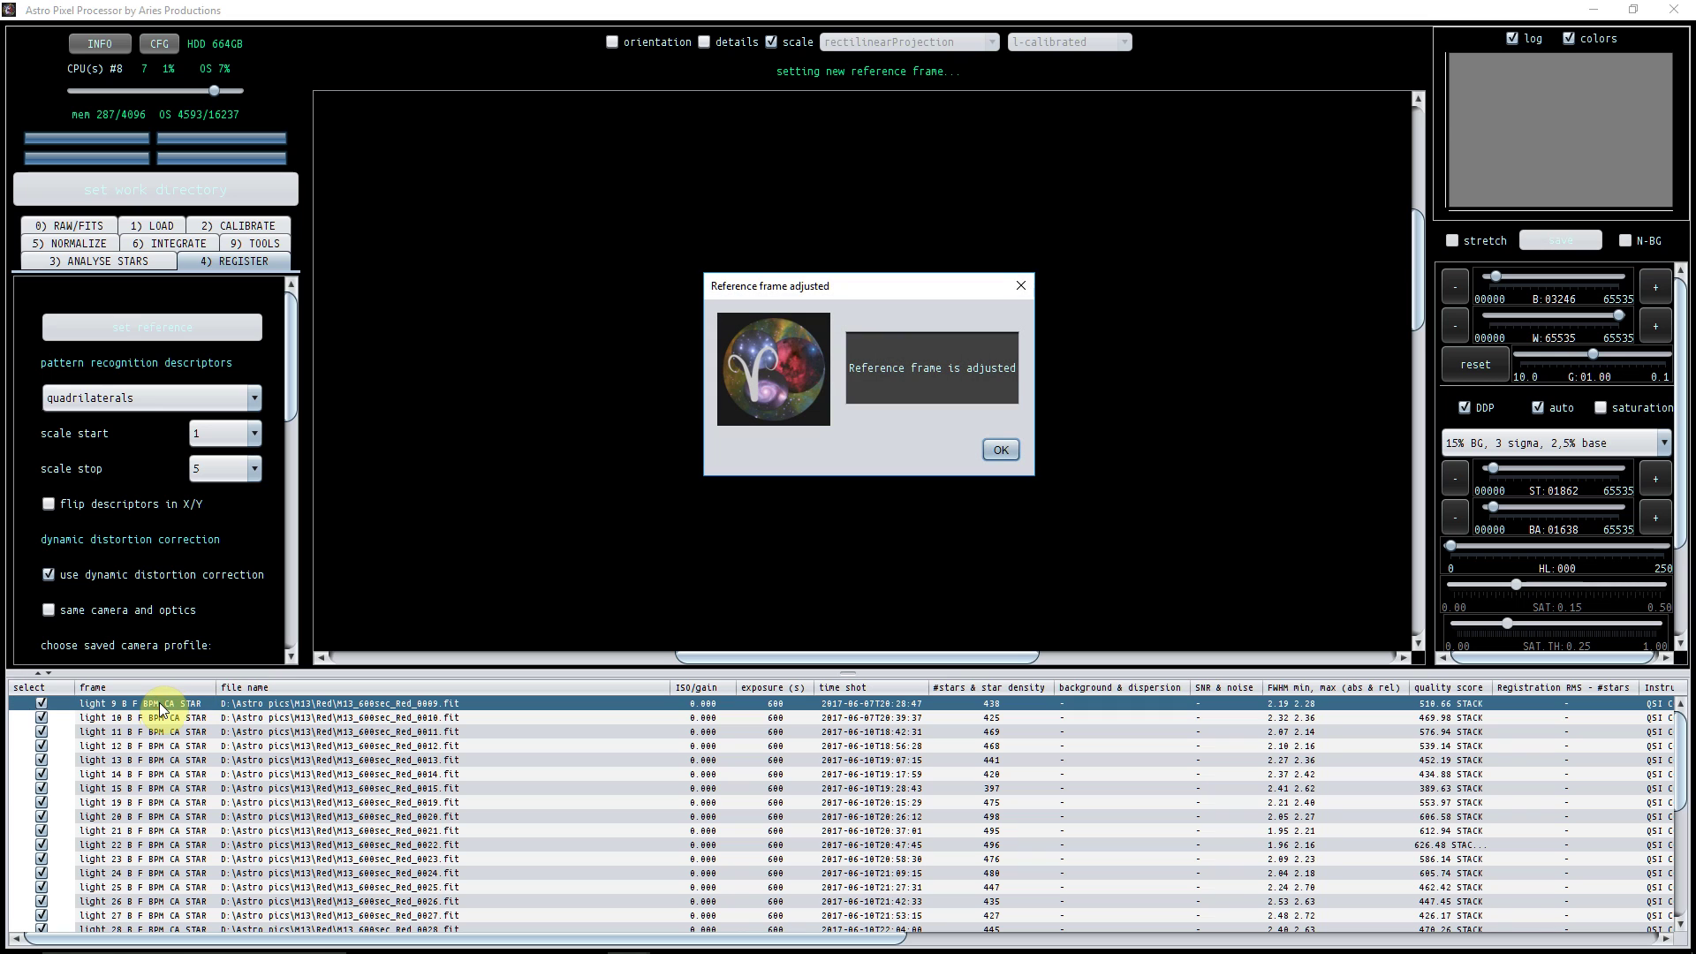
left_click(1001, 450)
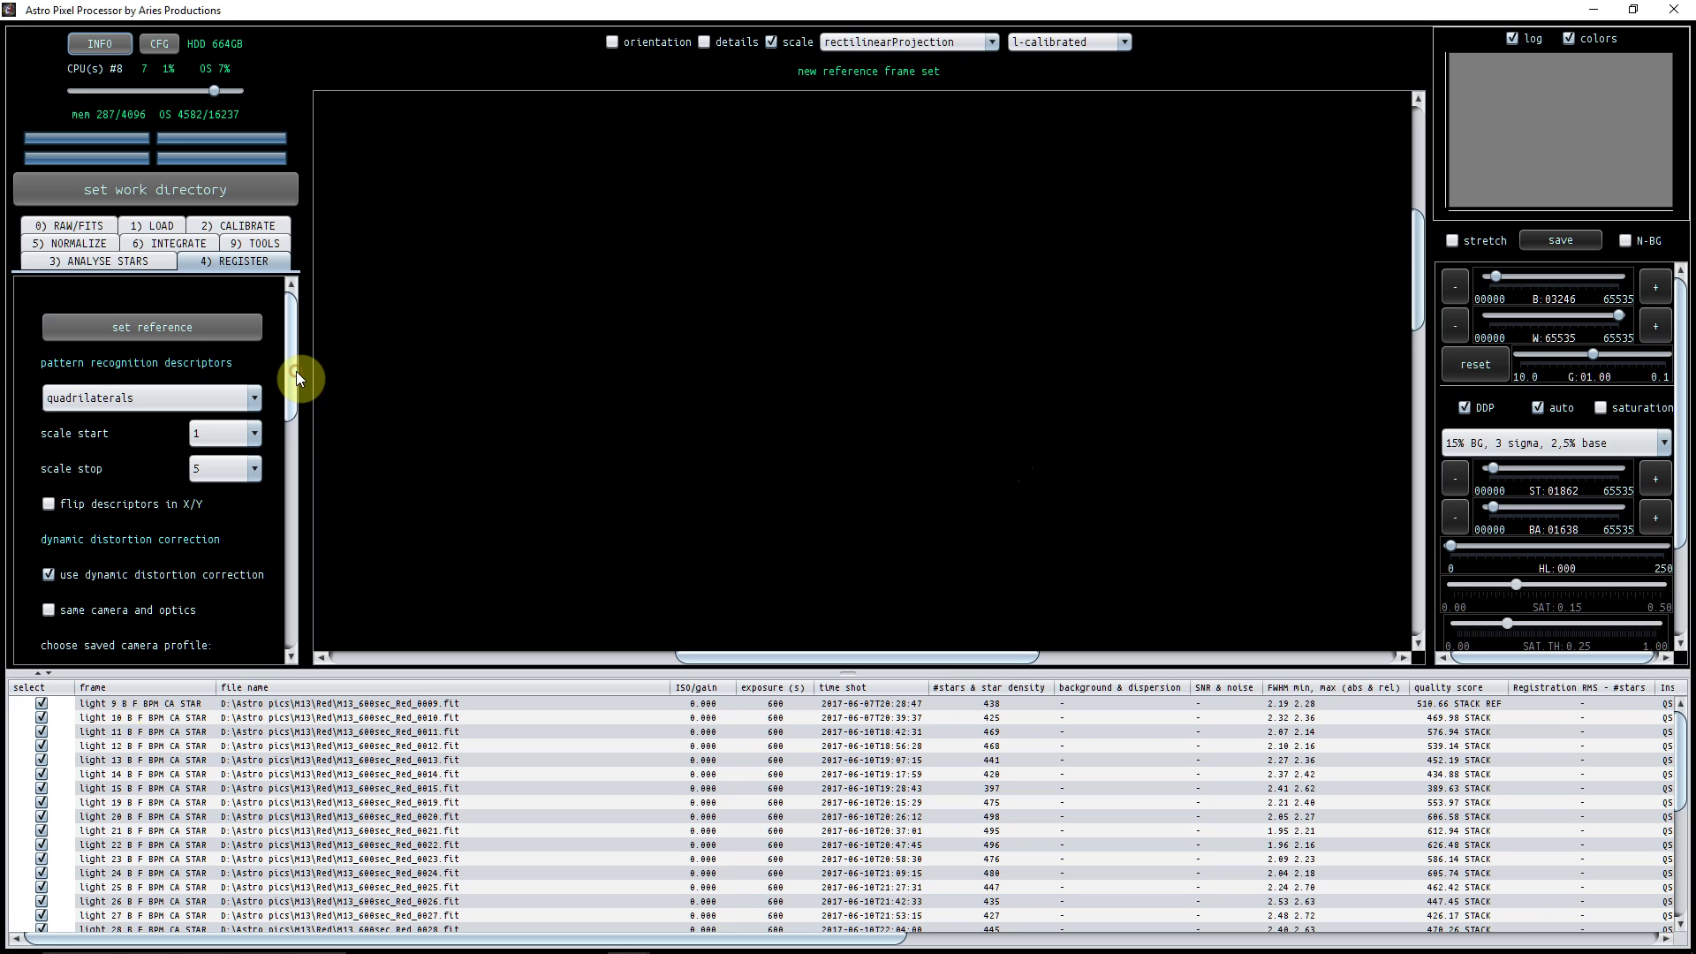
Scroll the REGISTER panel down to the normal mode and projective model settings.
left_click_drag(296, 373, 296, 394)
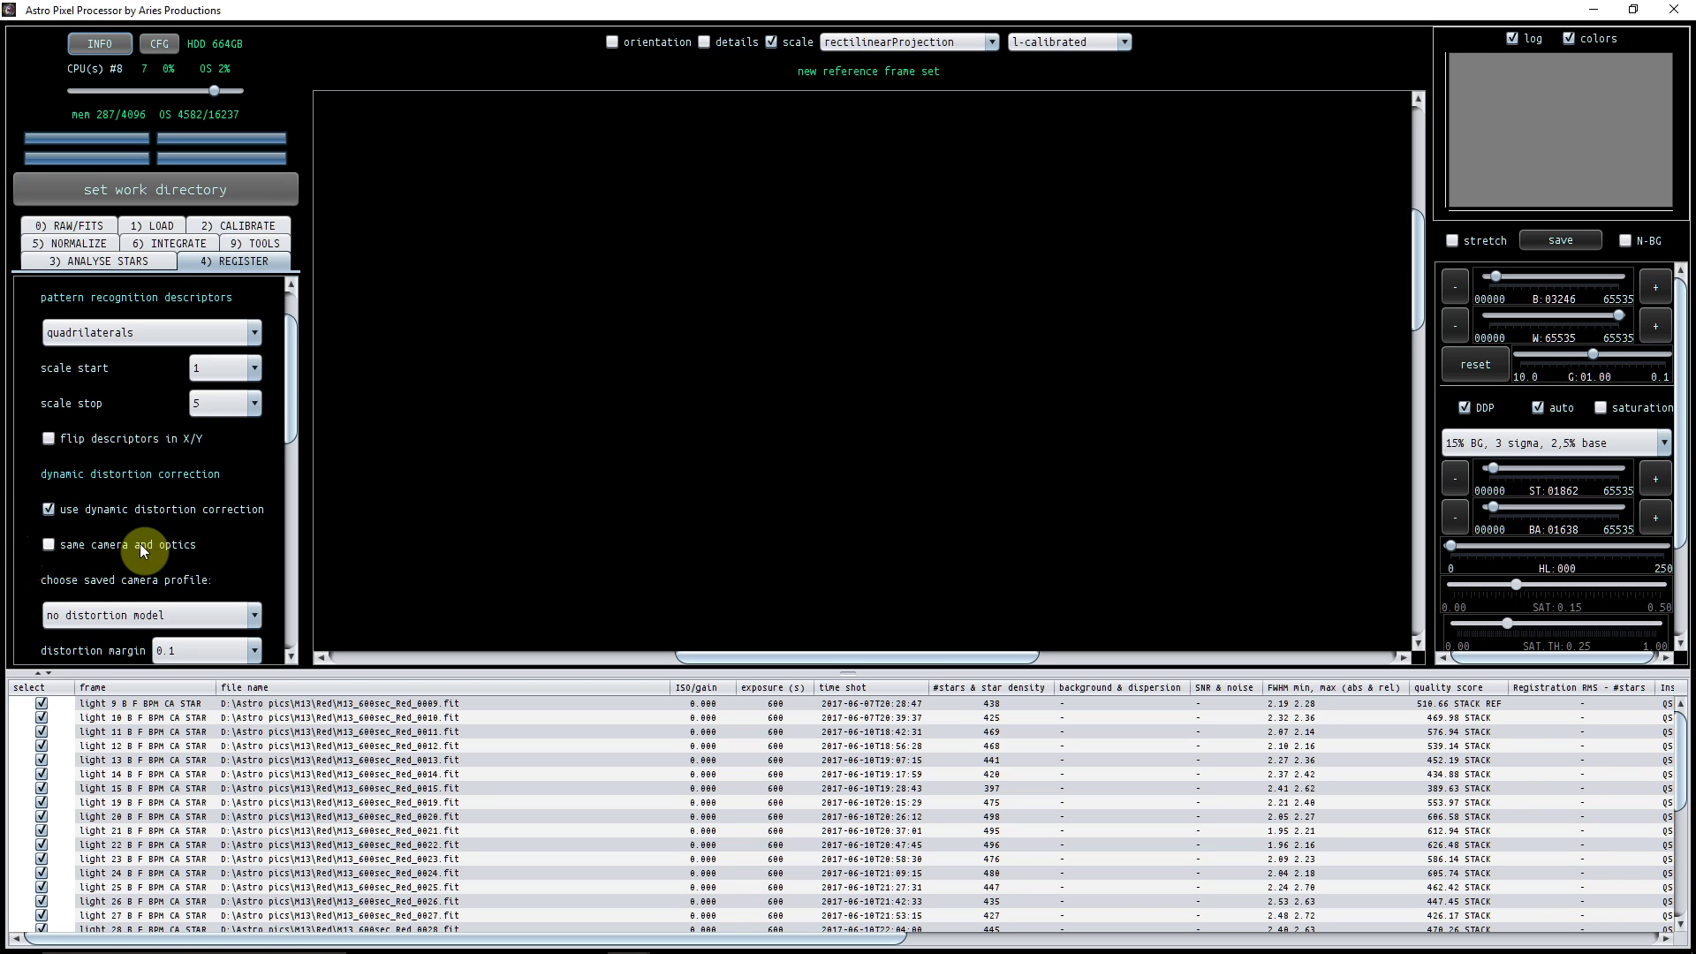
left_click_drag(293, 412, 295, 496)
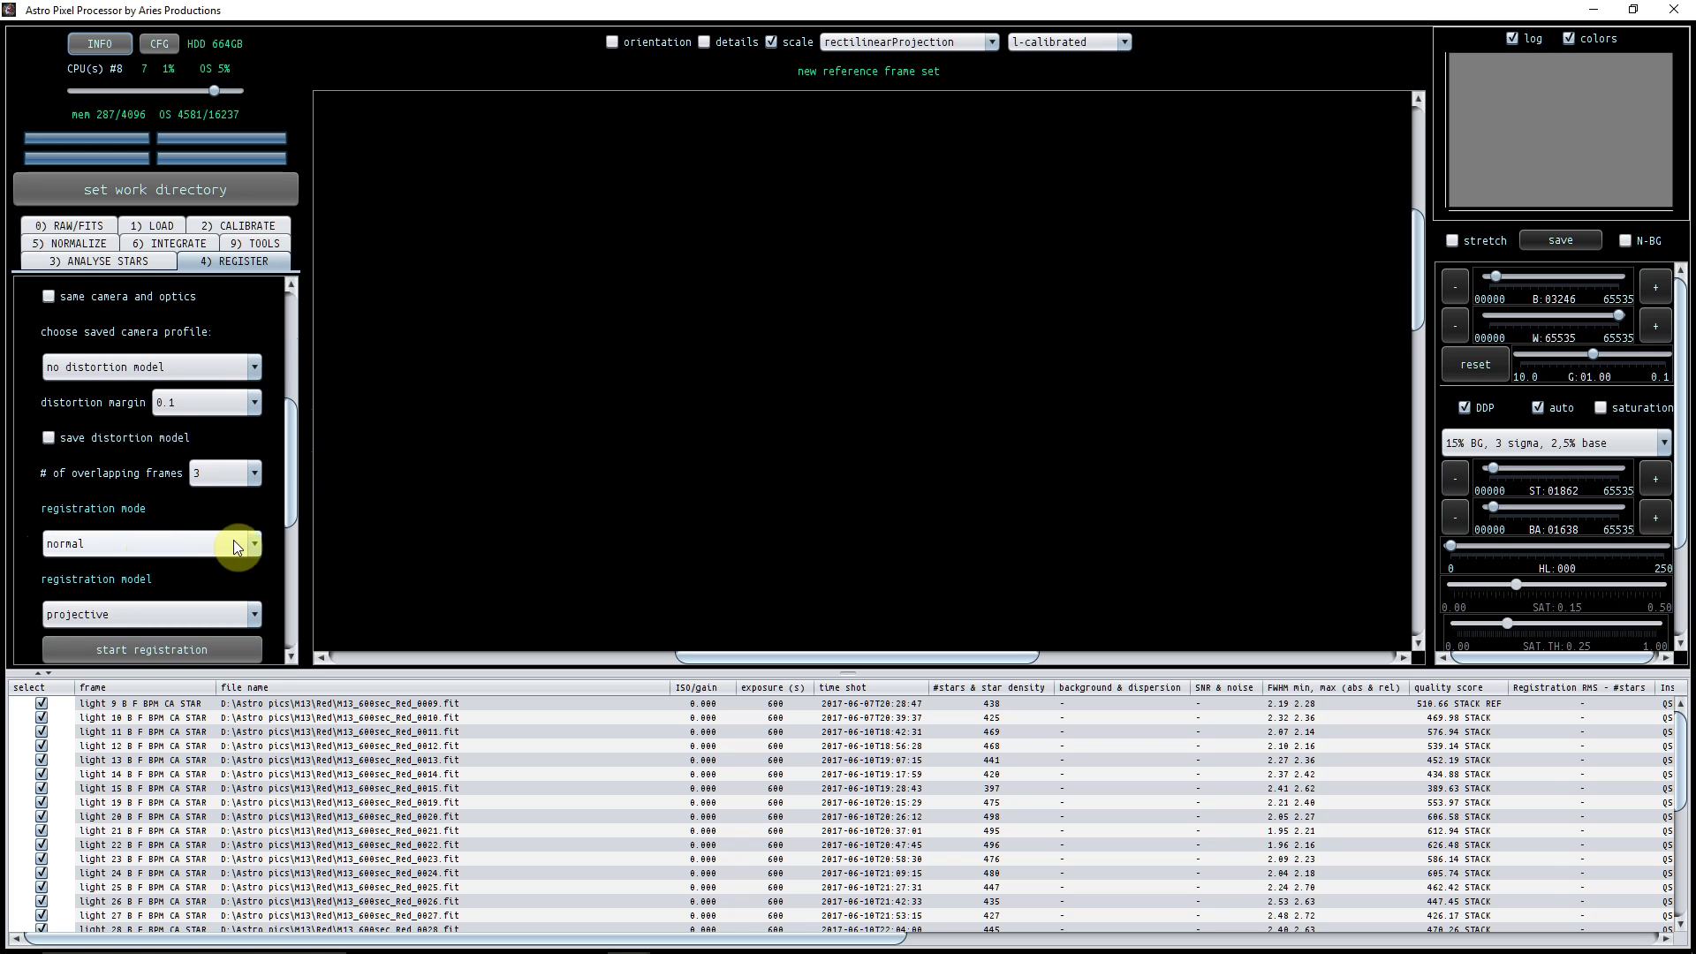
left_click_drag(295, 485, 298, 566)
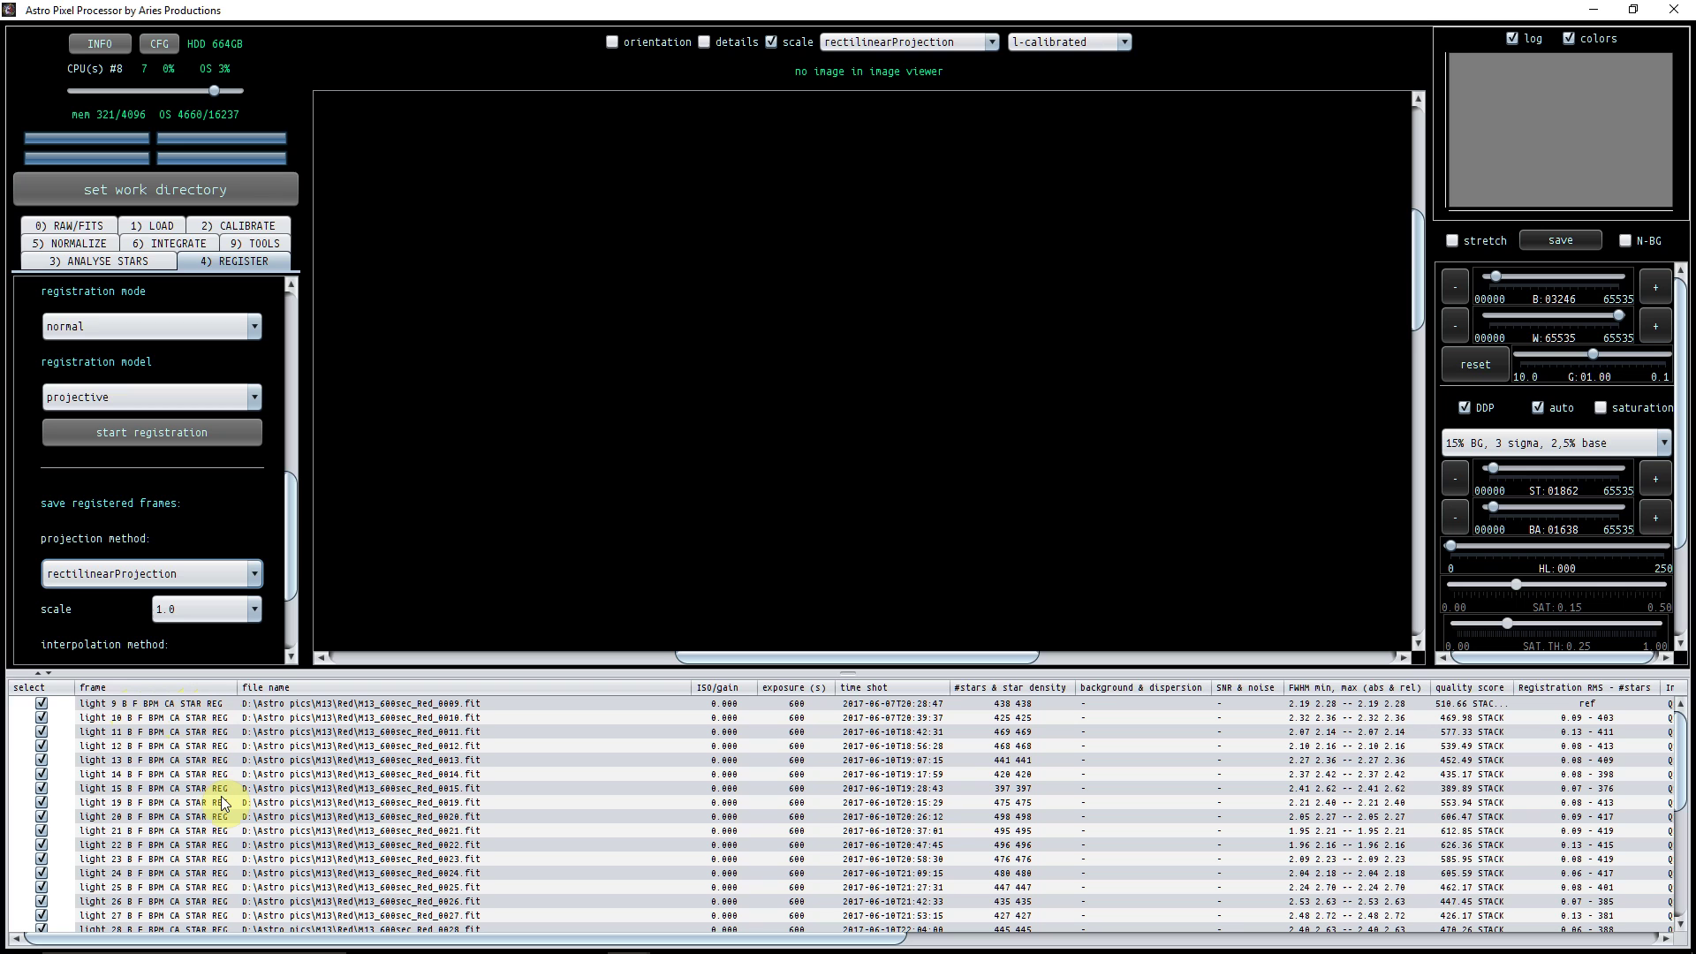
In 6) INTEGRATE, keep the LNC degree at no LNC.
left_click(151, 243)
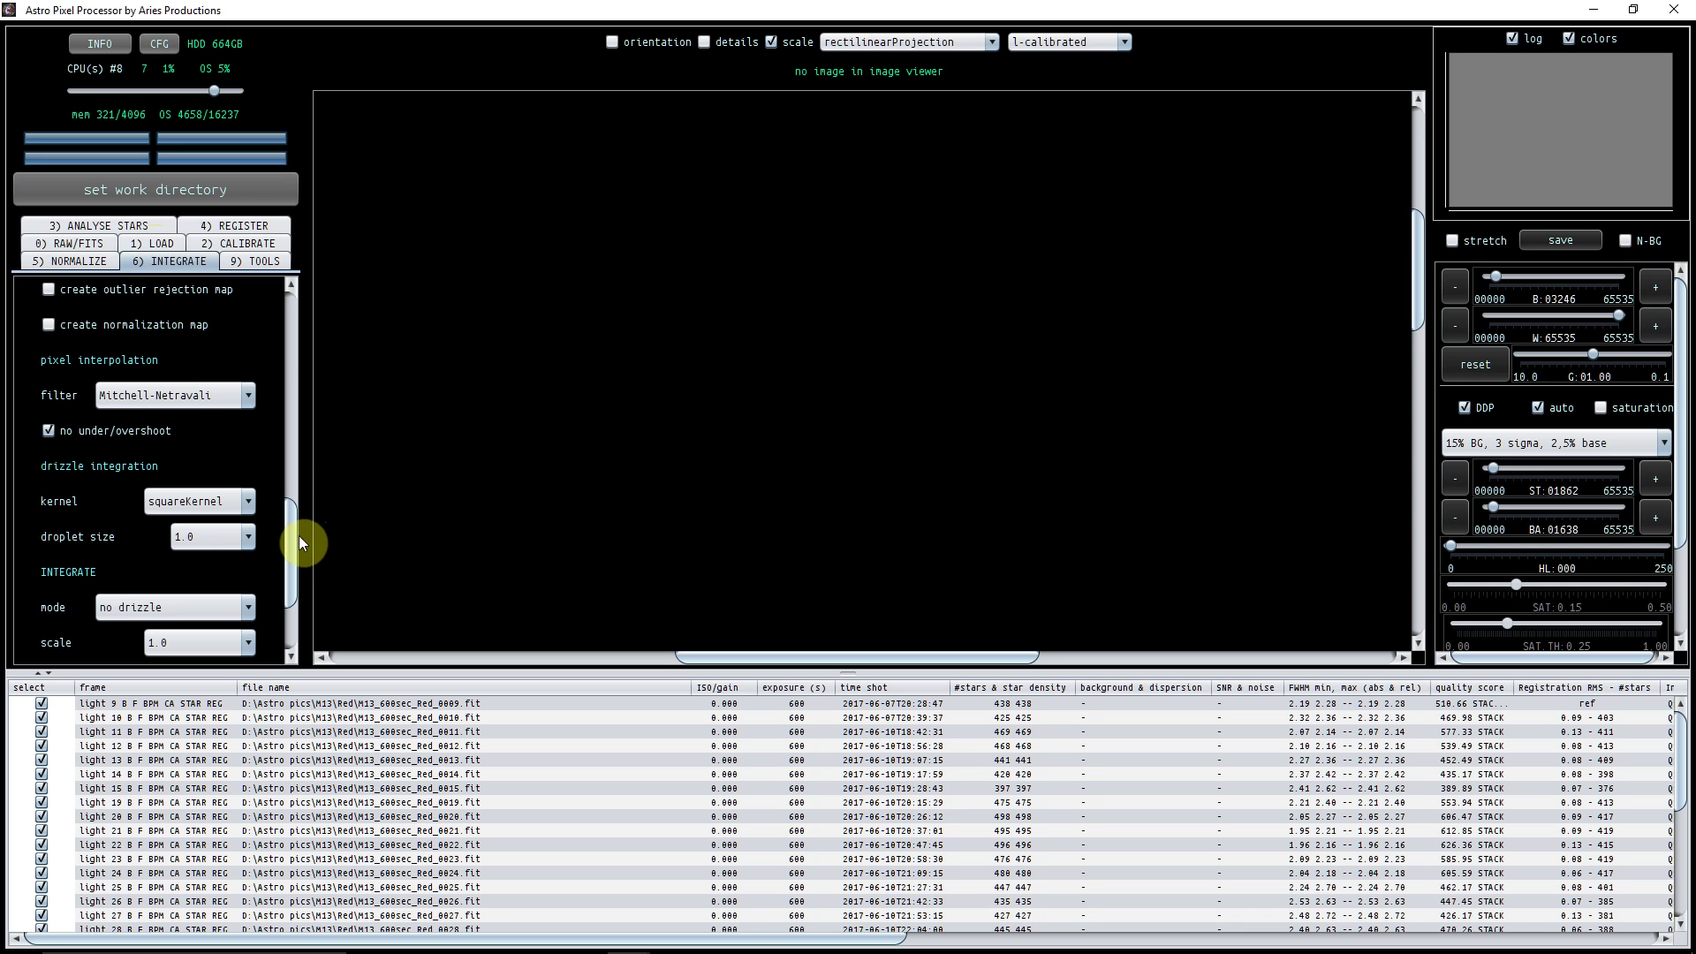
left_click_drag(293, 535, 298, 316)
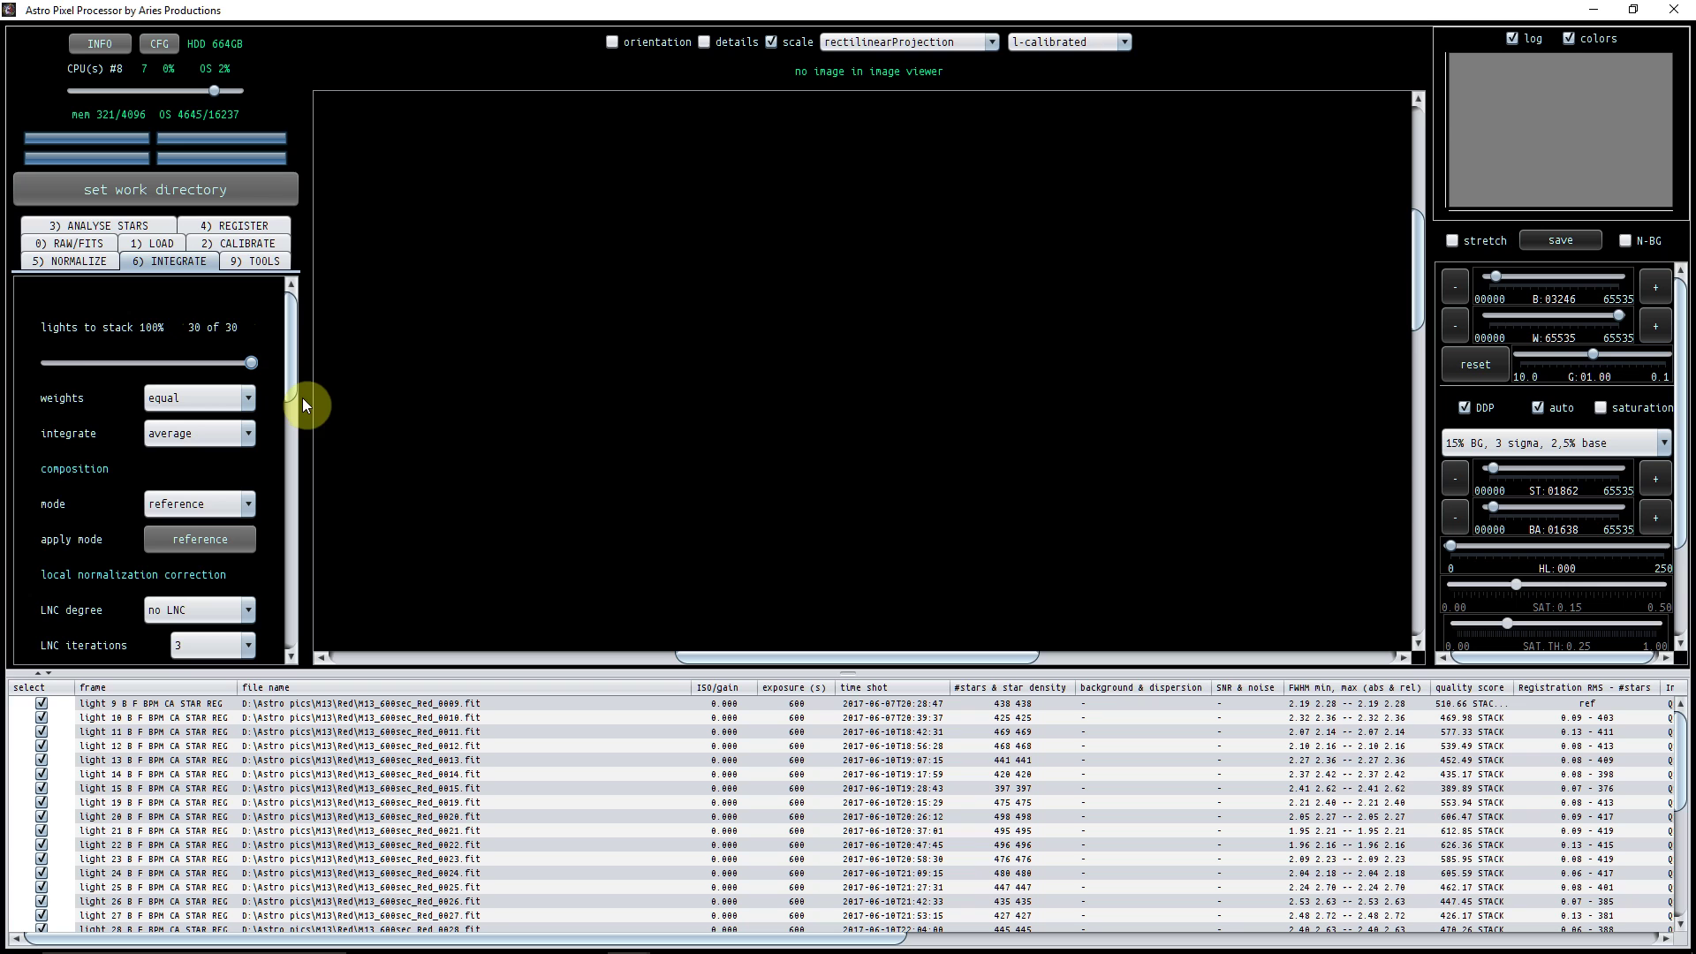
scroll(291, 393, "down", 3)
scroll(291, 411, "down", 1)
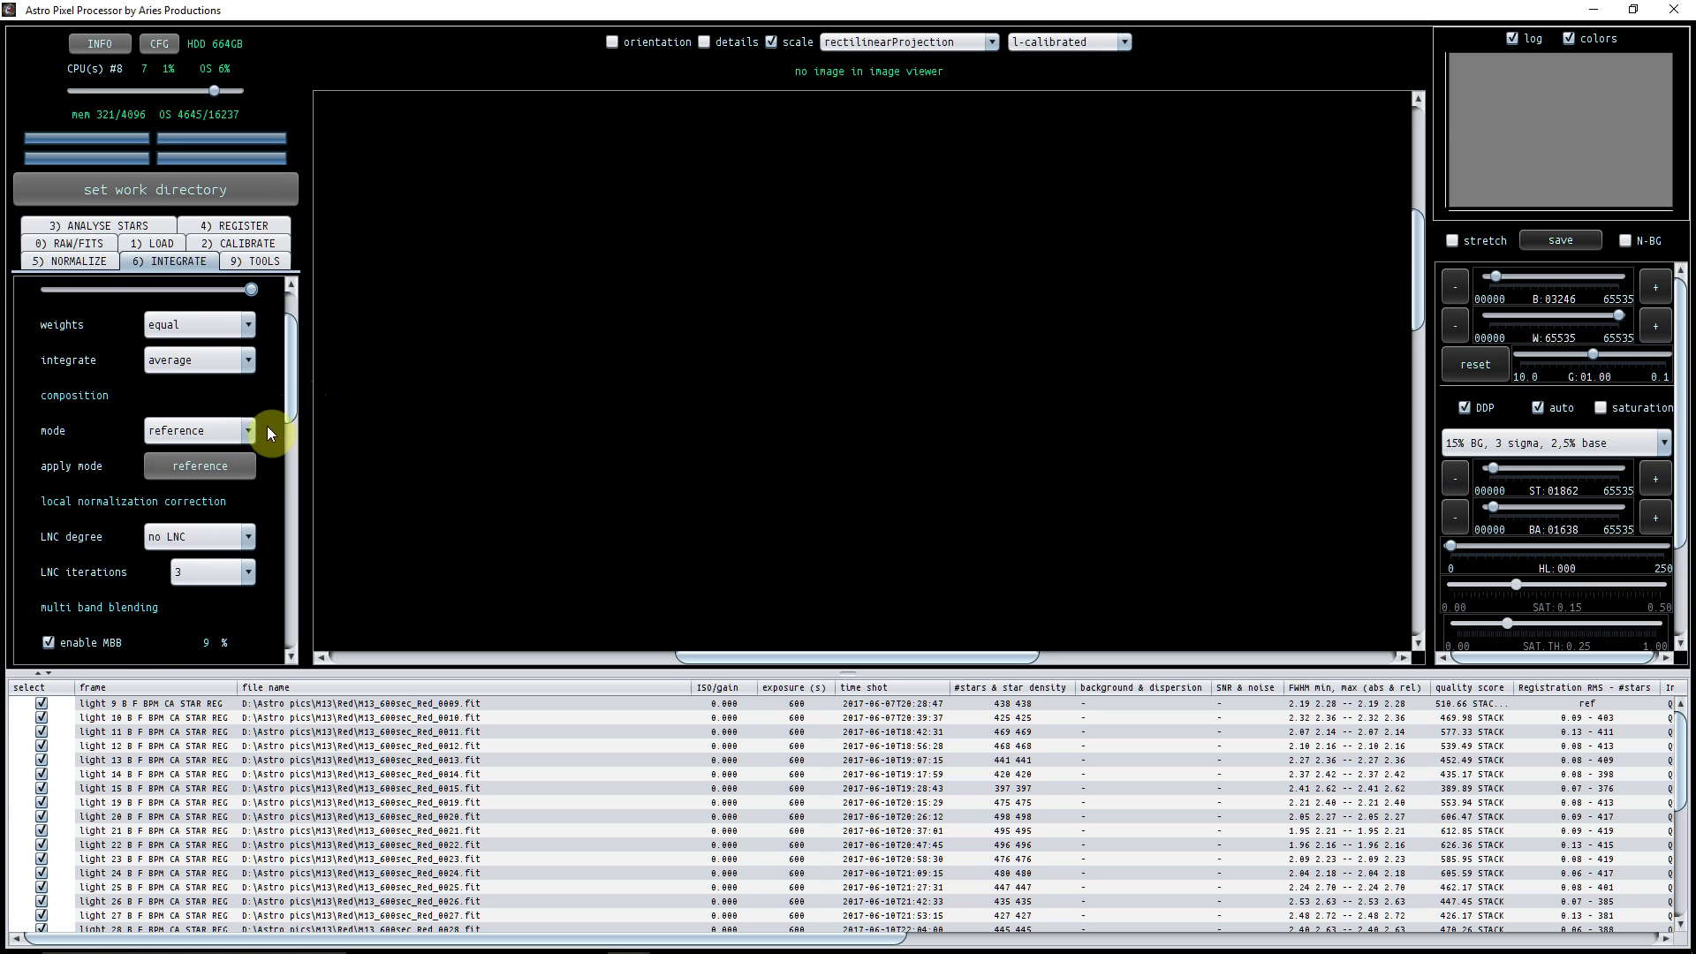
left_click_drag(289, 415, 289, 437)
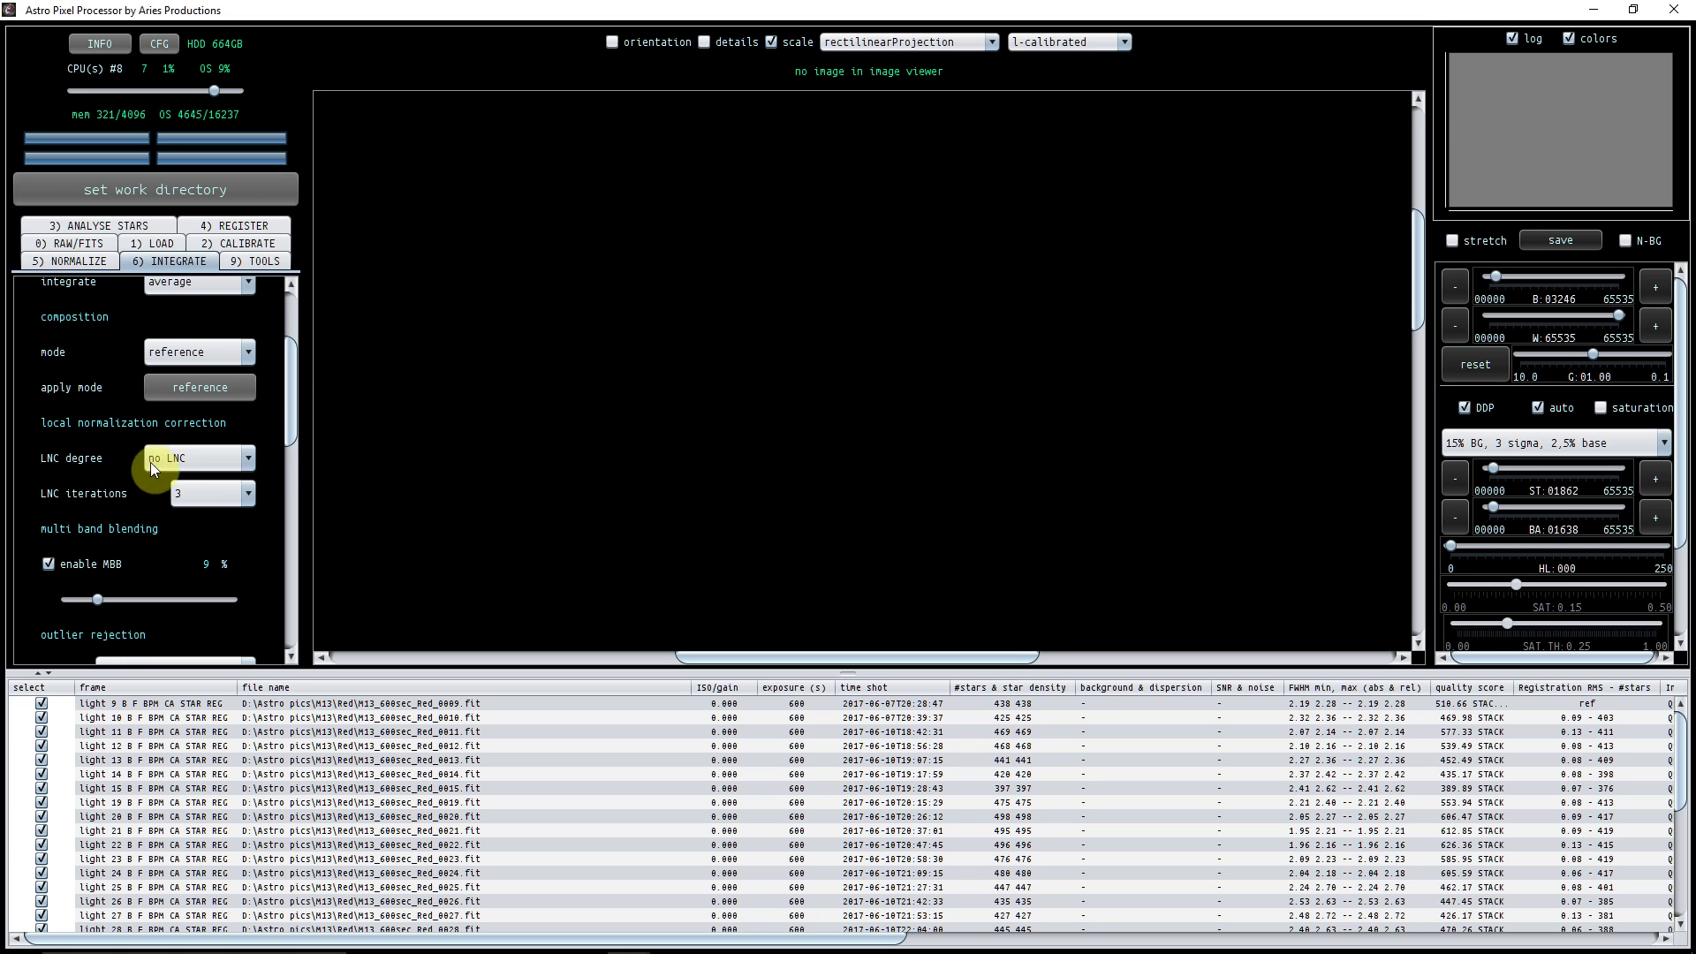
left_click(249, 462)
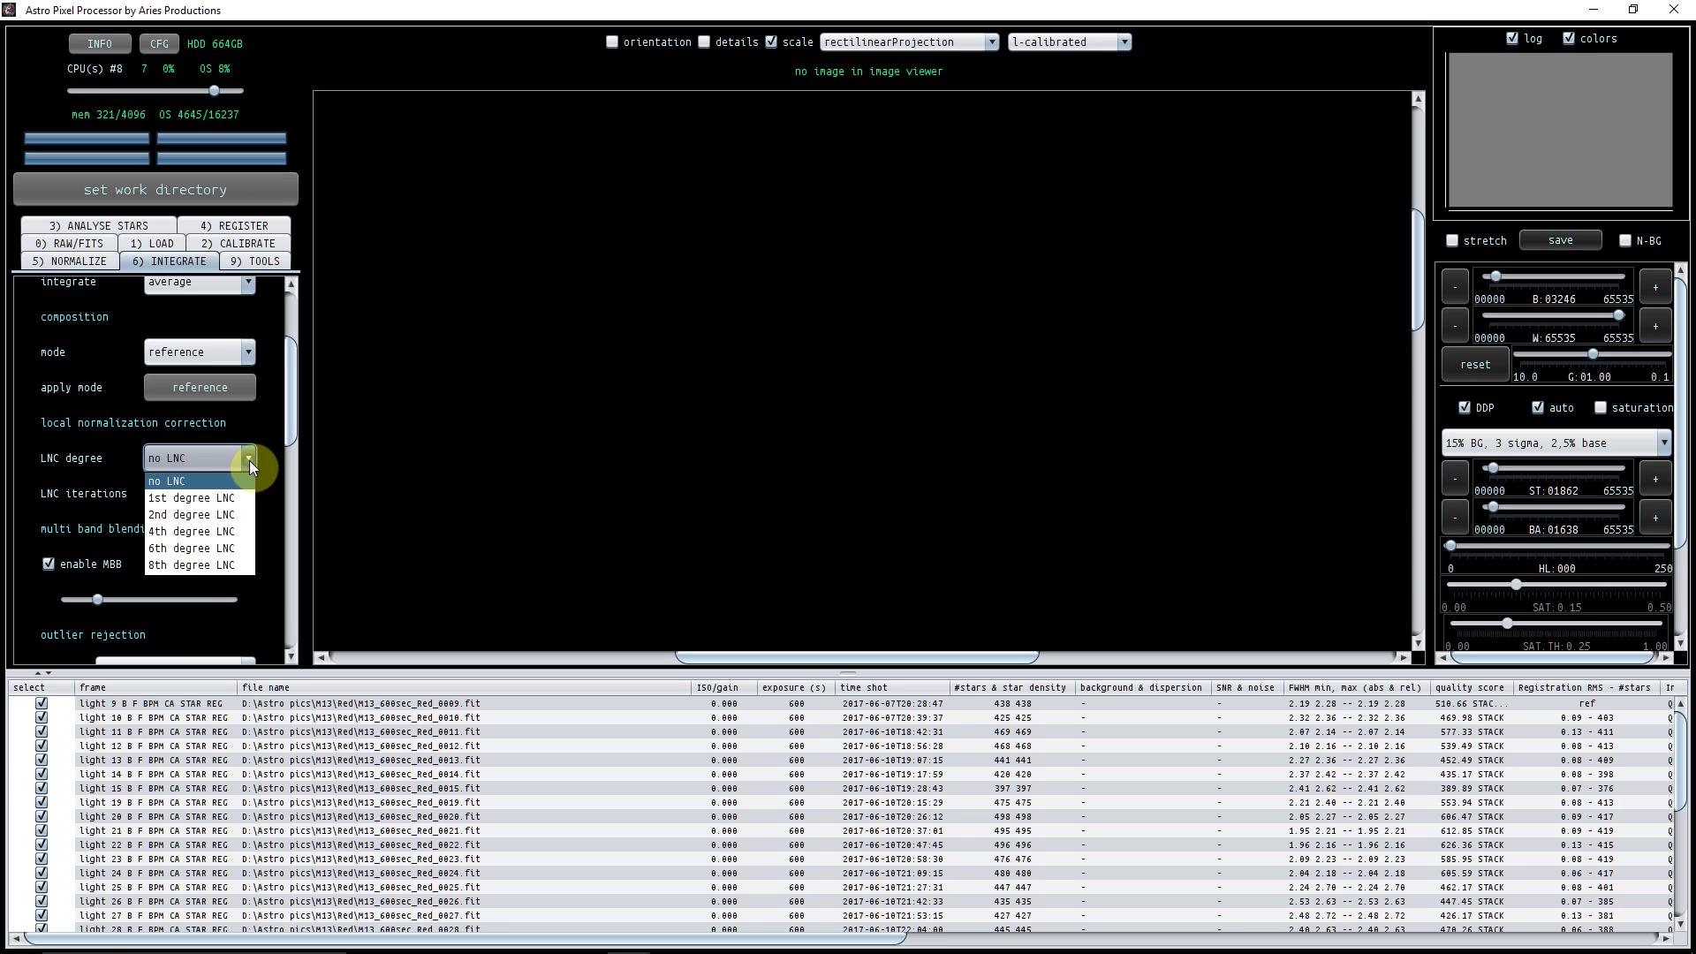
left_click(235, 479)
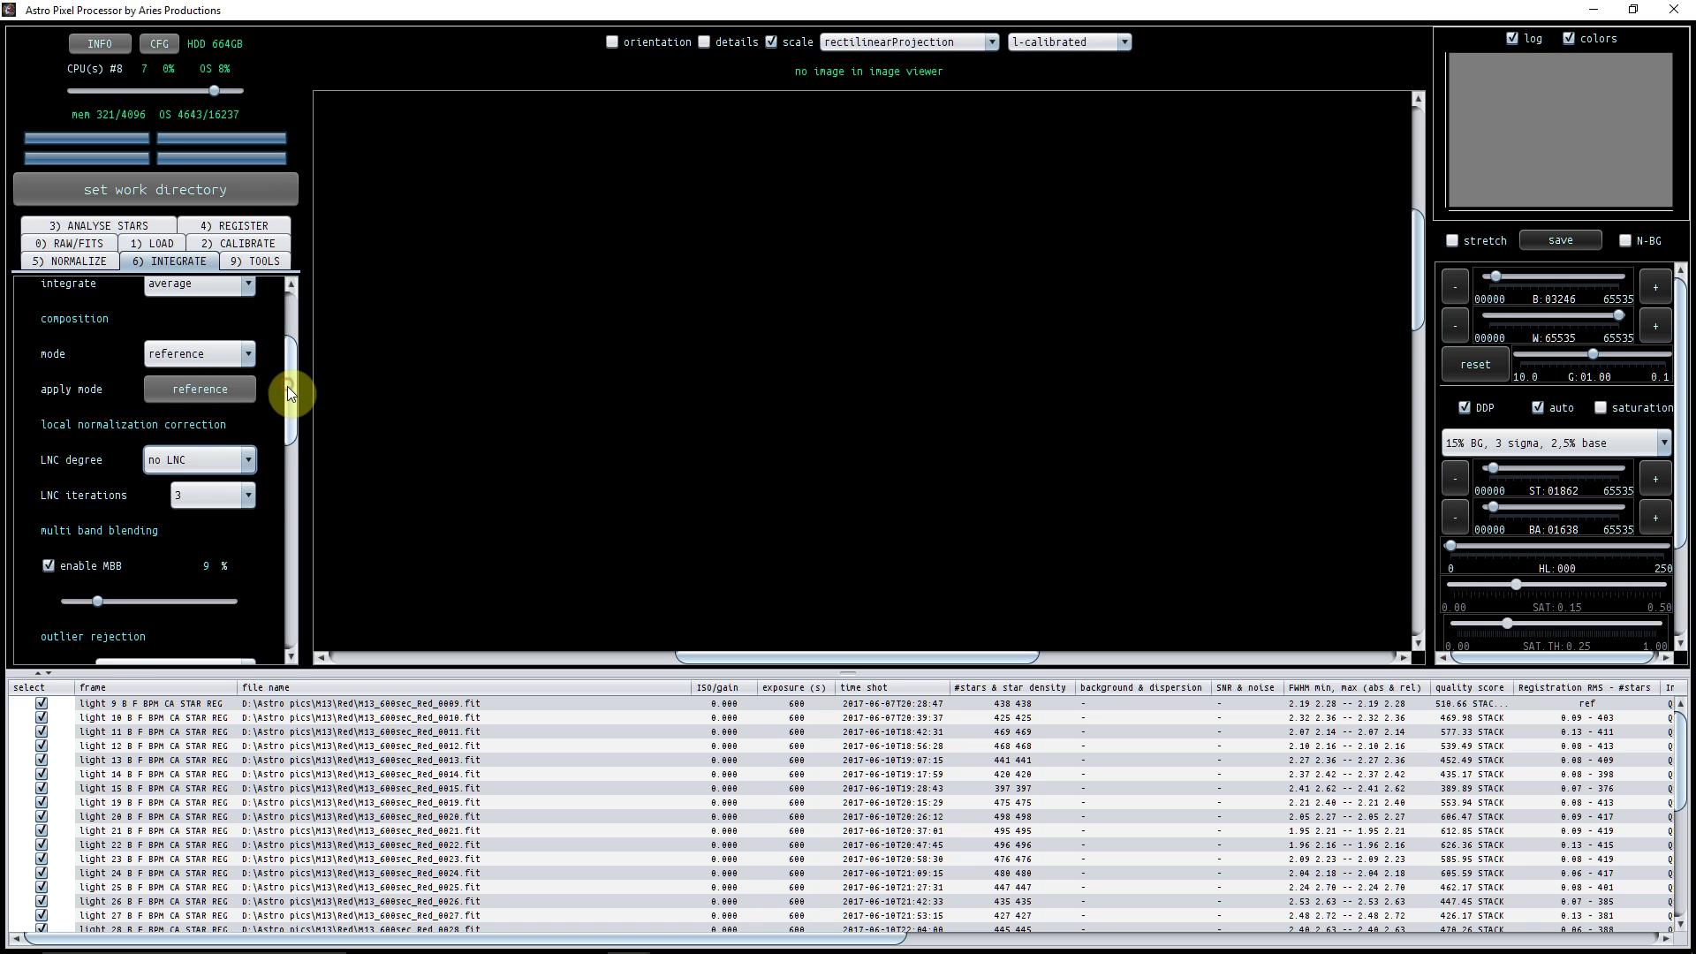
Set the outlier rejection filter to sigma clip with kappa 3.0 and 1 iteration.
left_click_drag(288, 385, 289, 461)
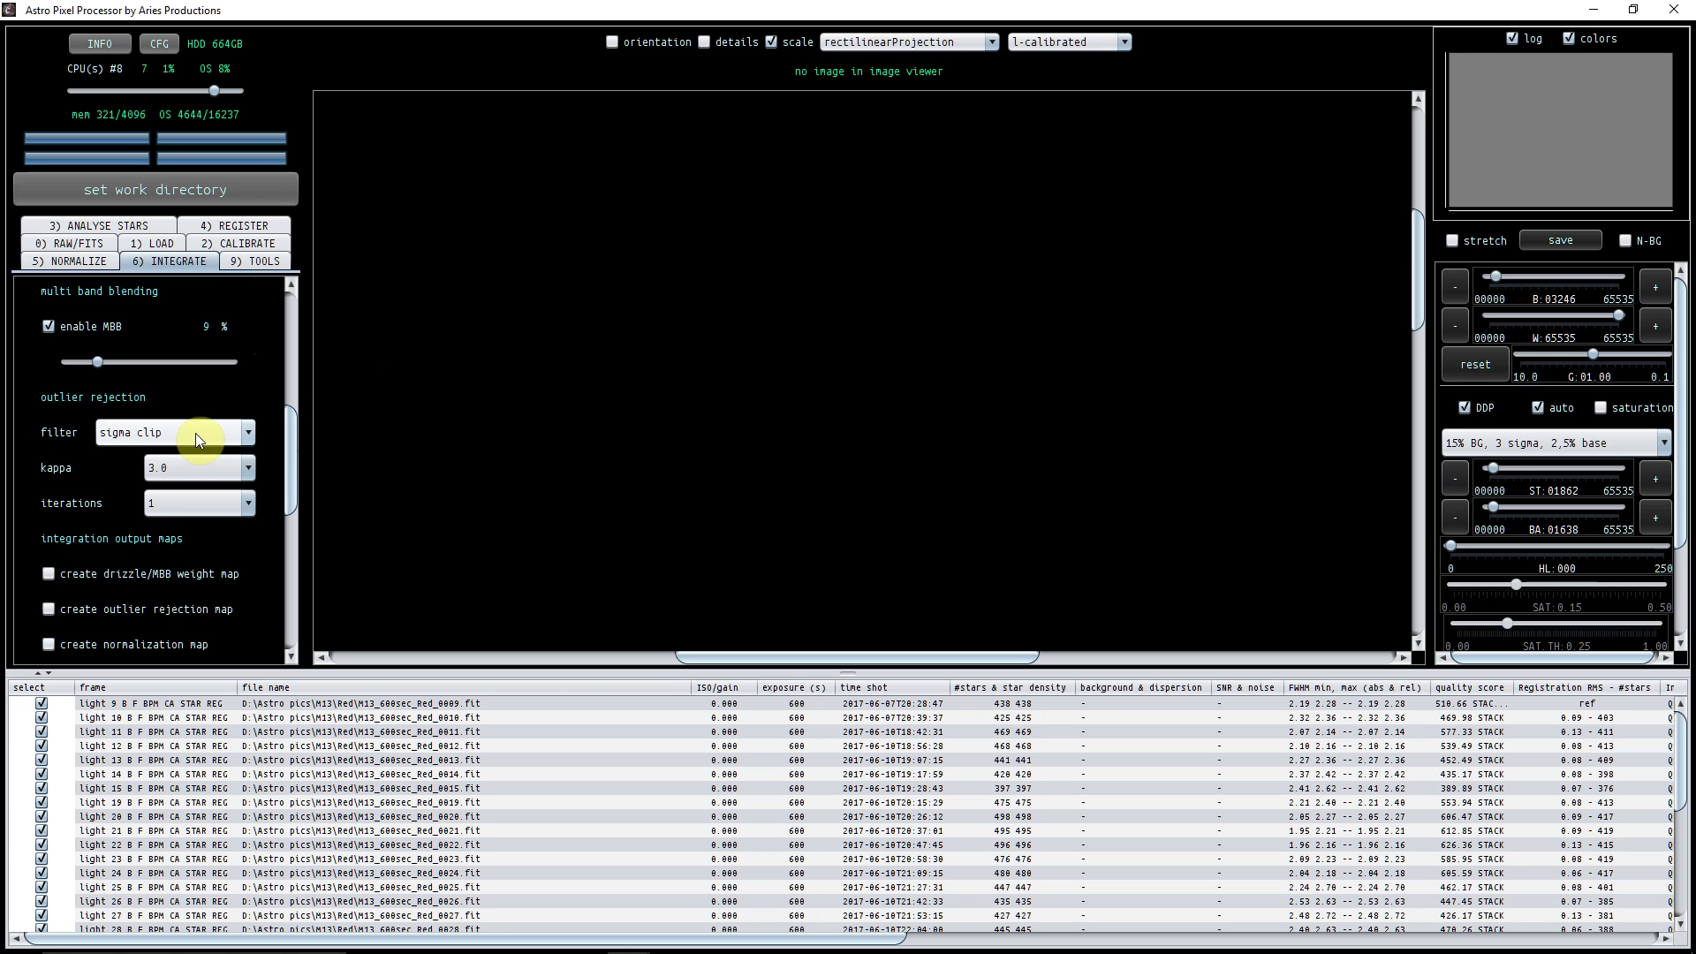
left_click(248, 432)
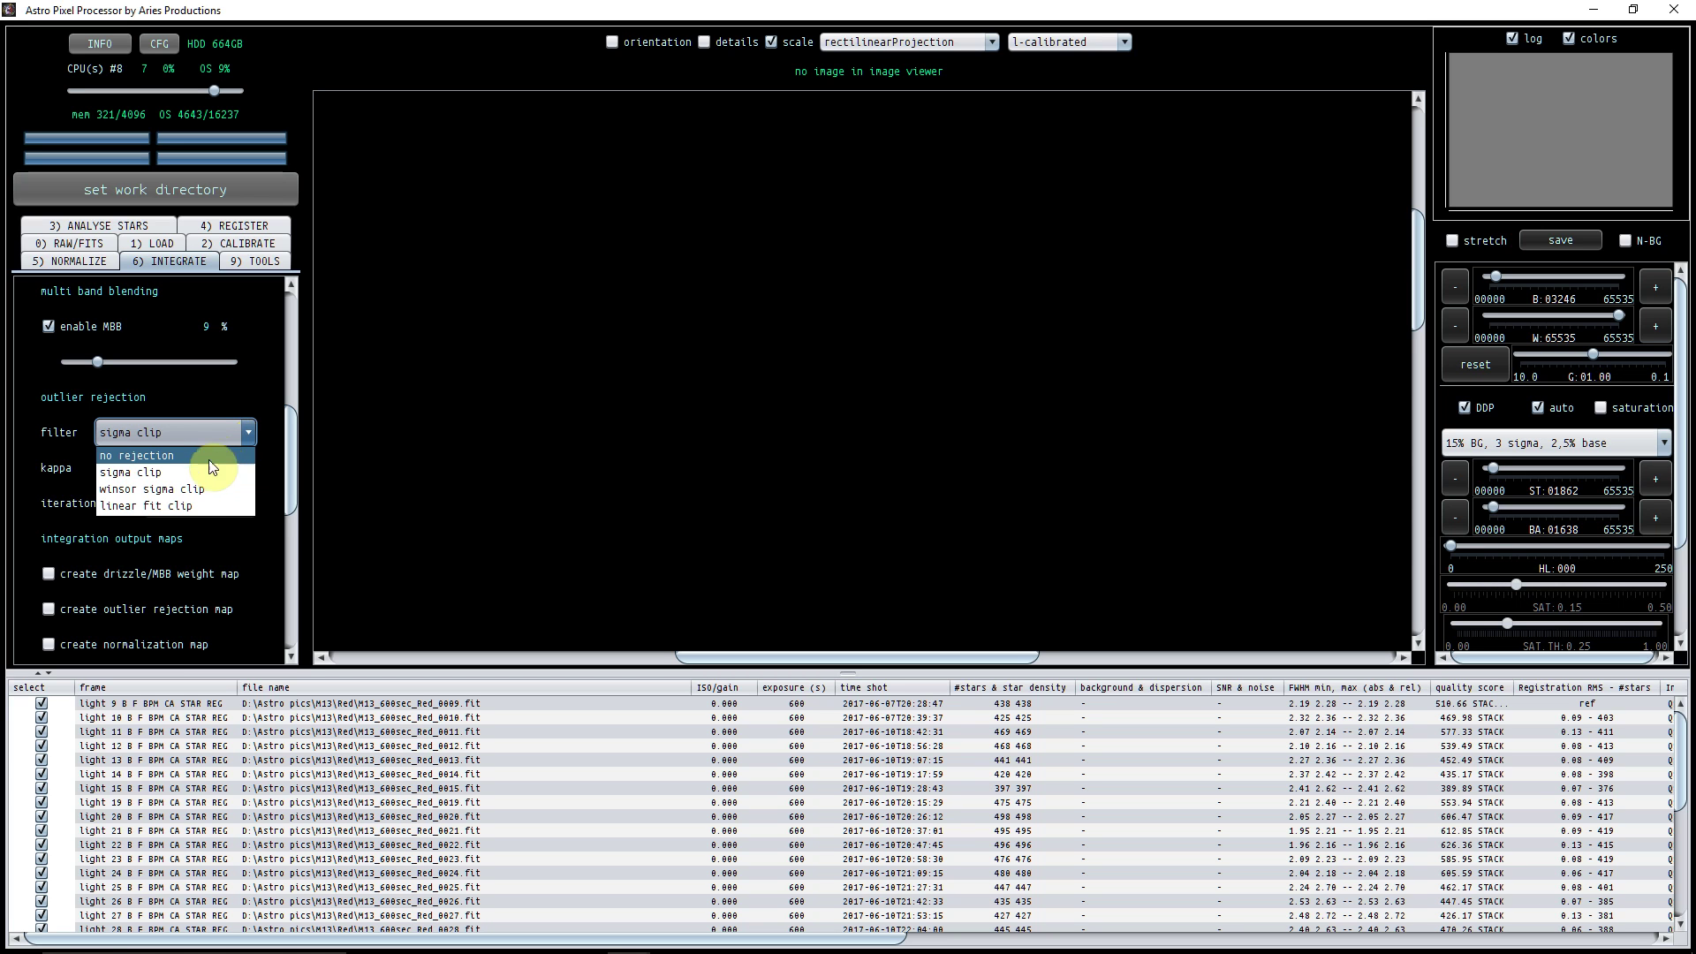
left_click(189, 475)
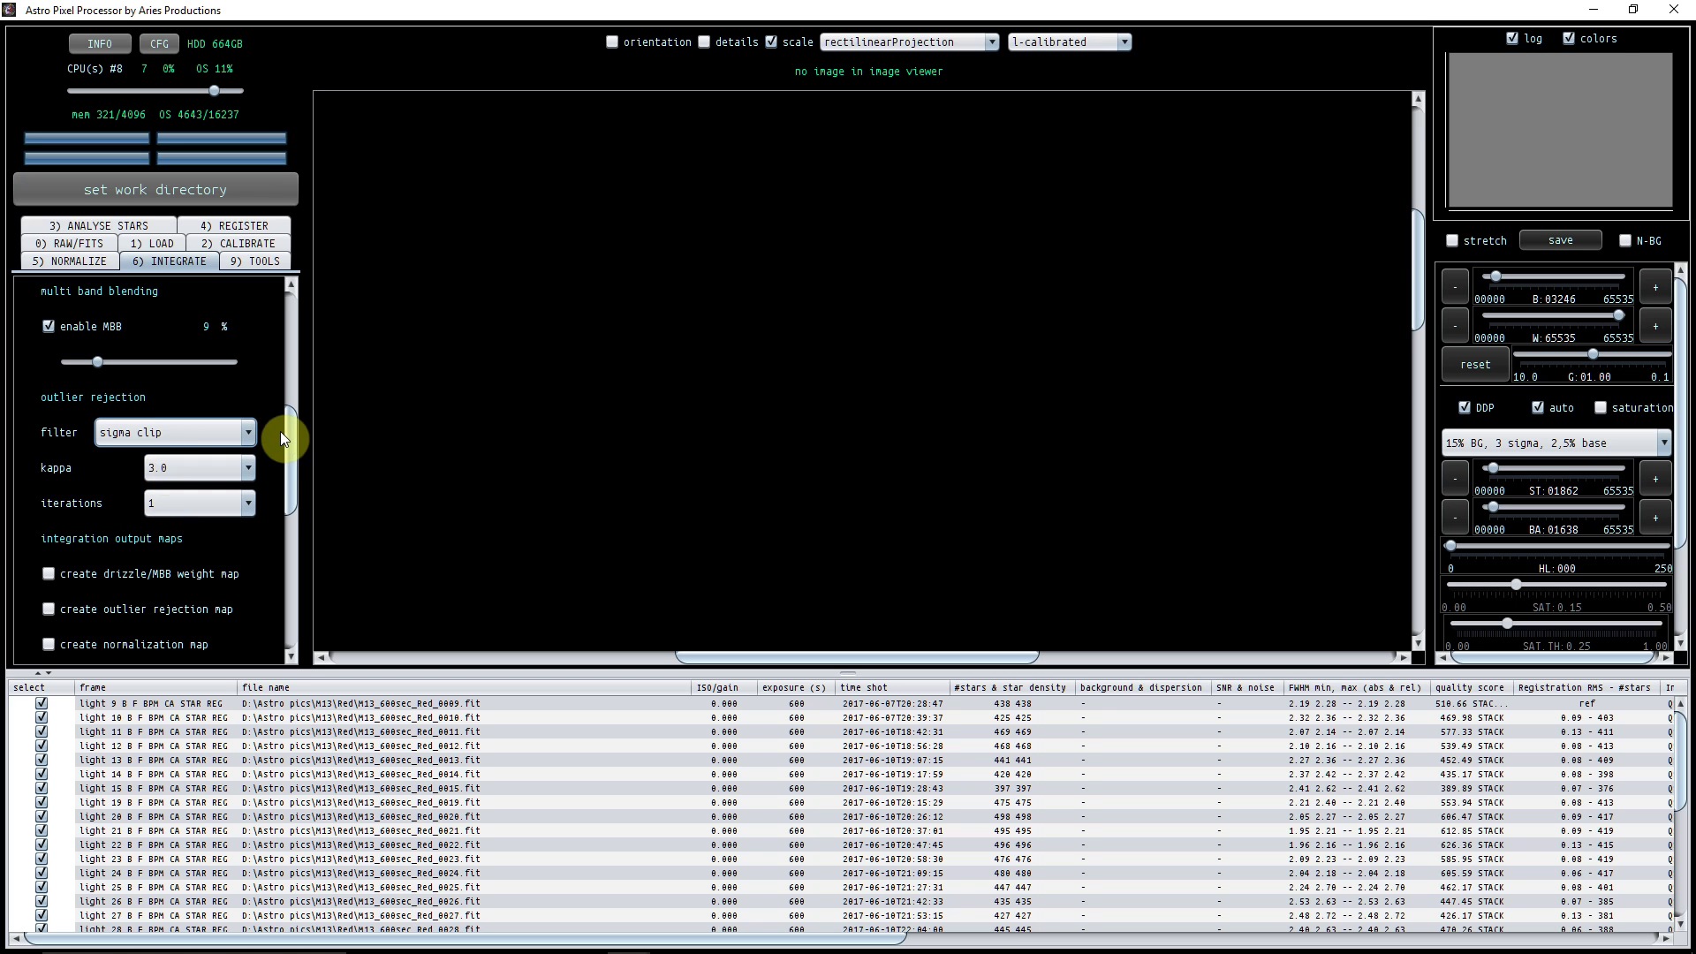
left_click_drag(293, 431, 293, 499)
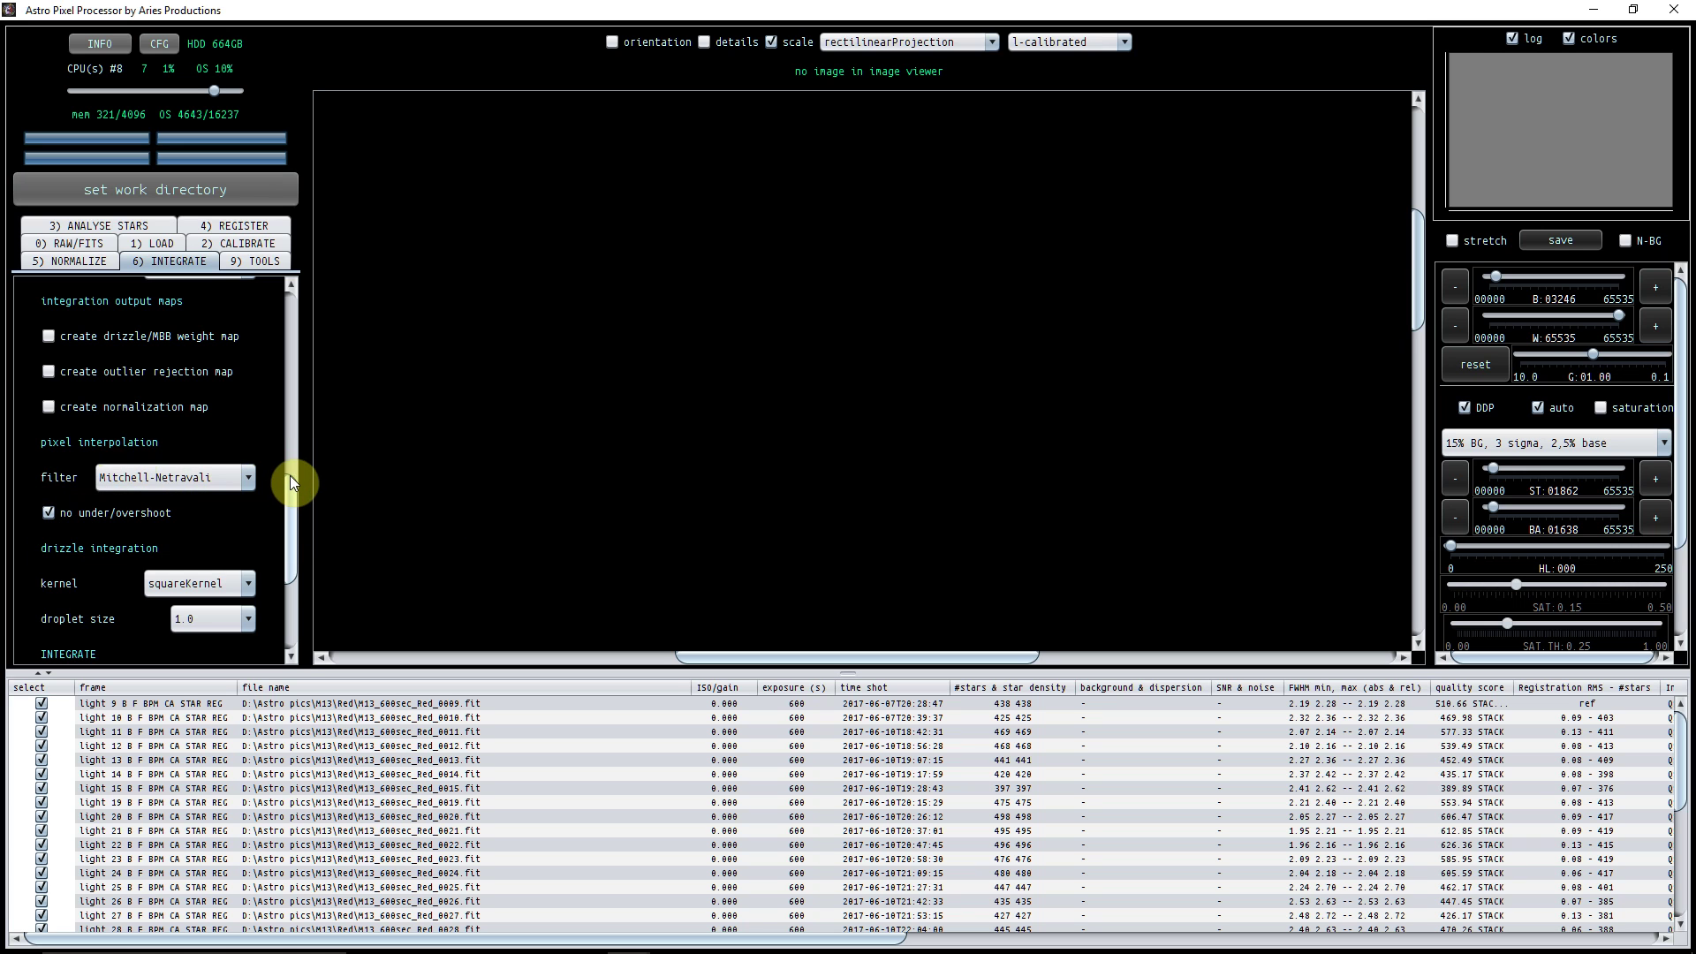
left_click_drag(290, 481, 295, 539)
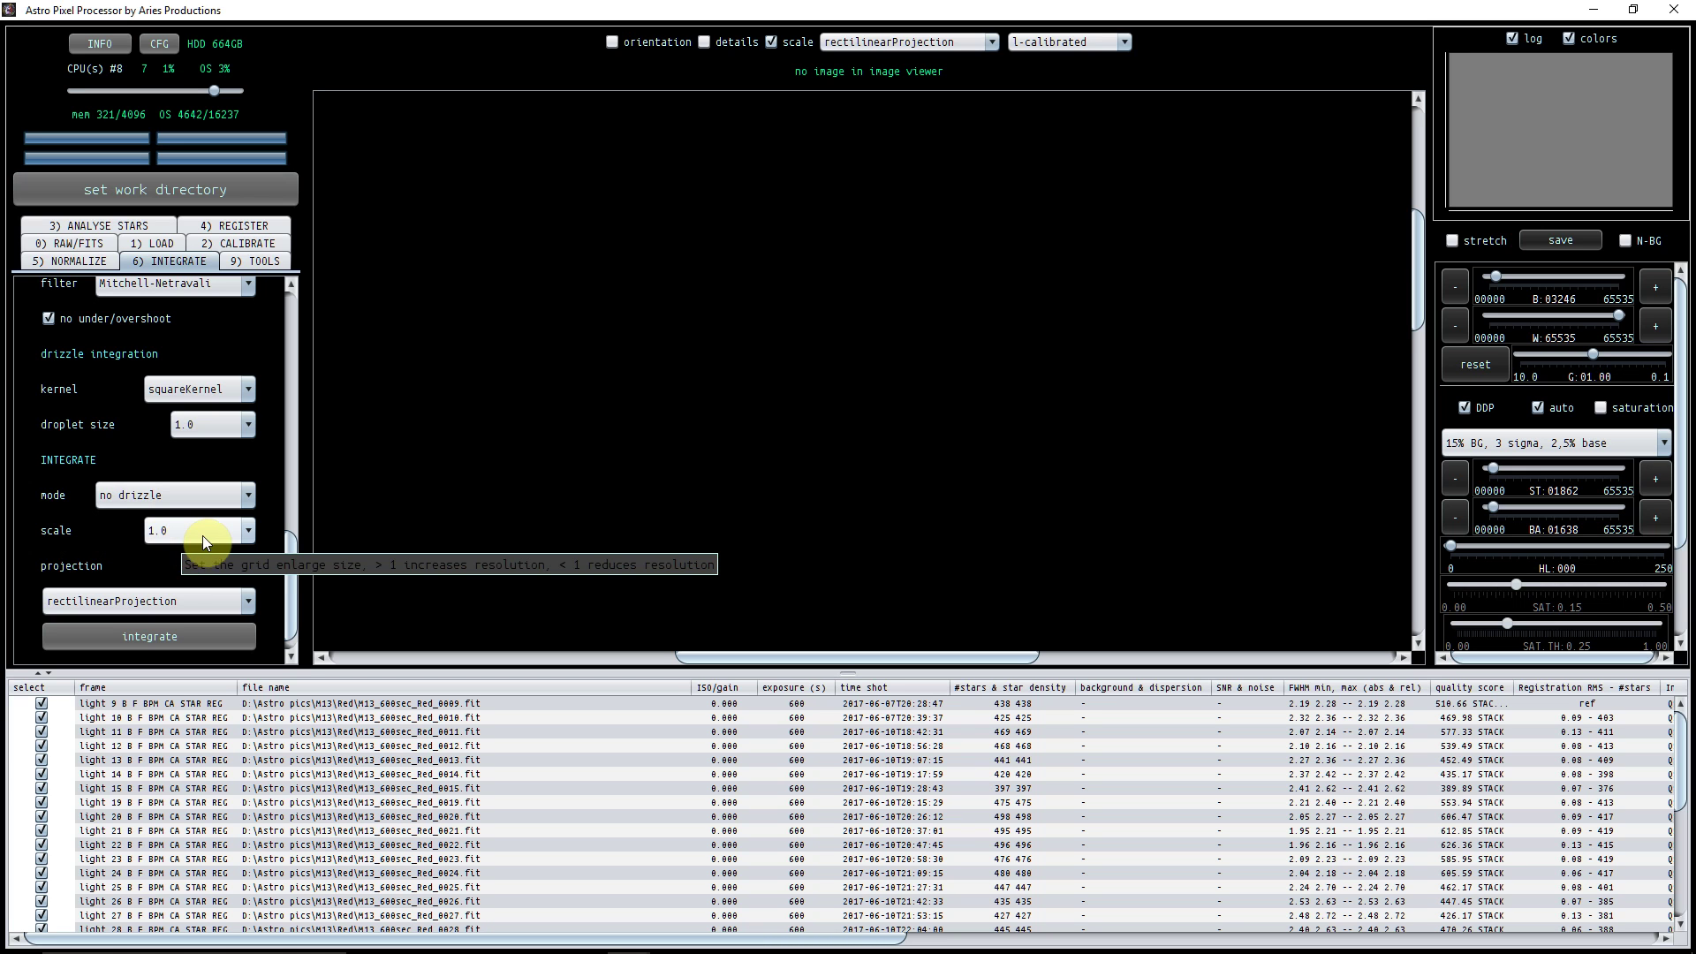
left_click(249, 530)
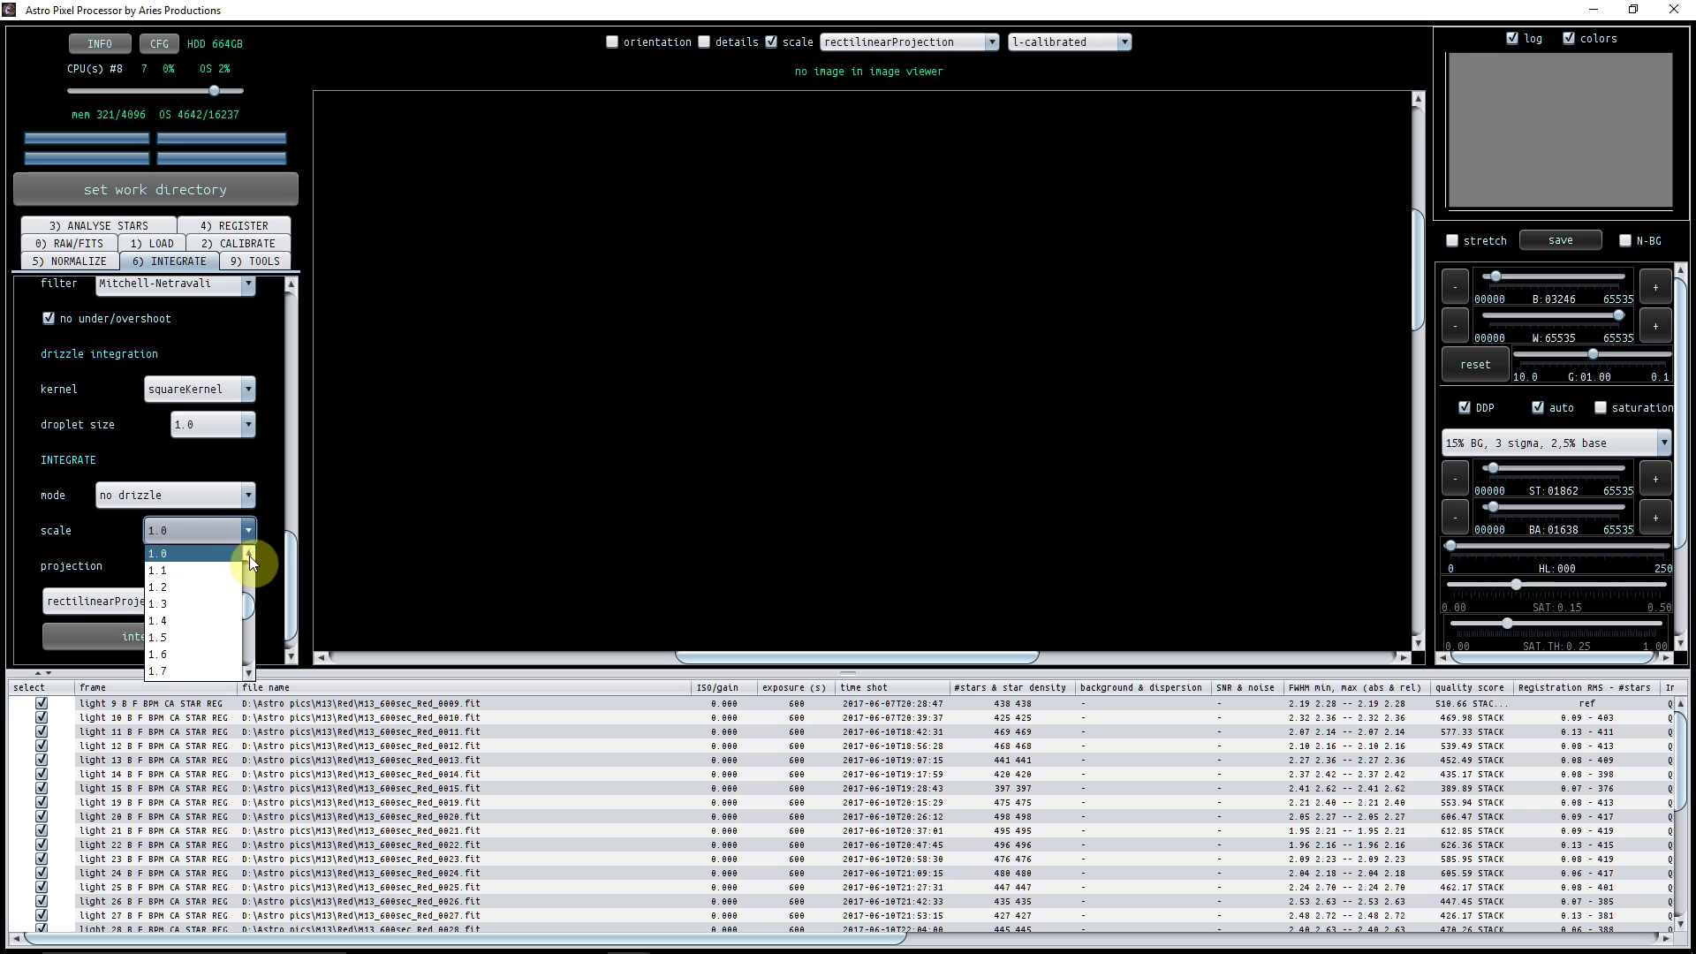
scroll(249, 555, "up", 5)
left_click(193, 554)
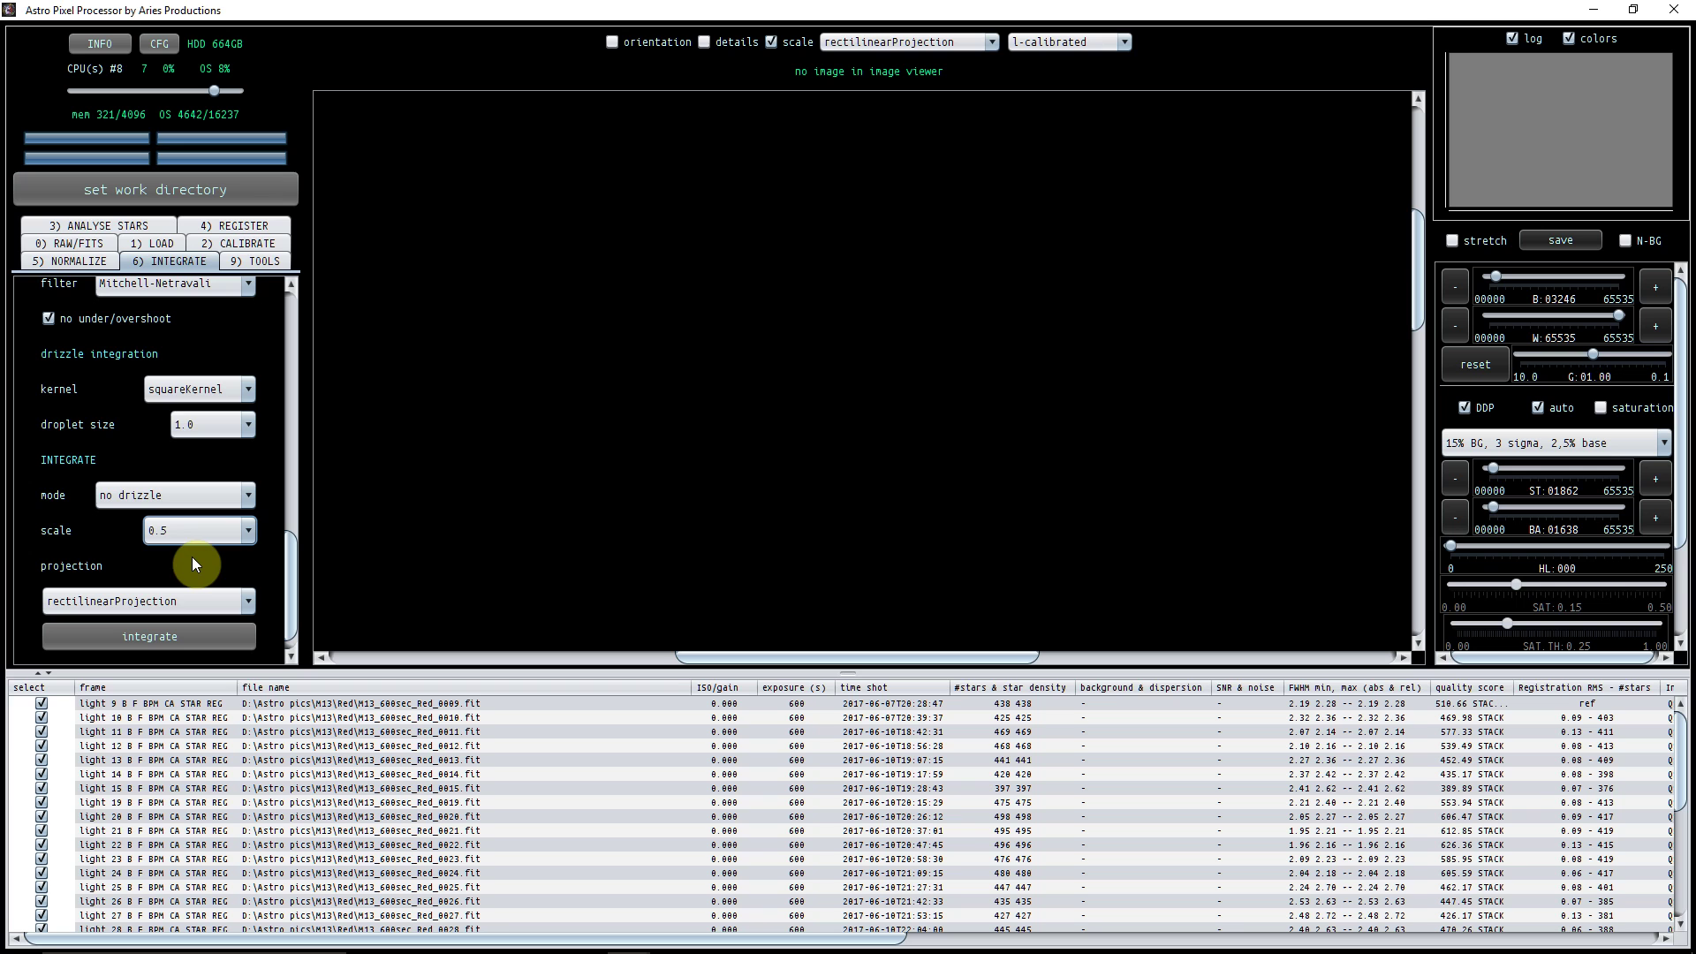
left_click(248, 531)
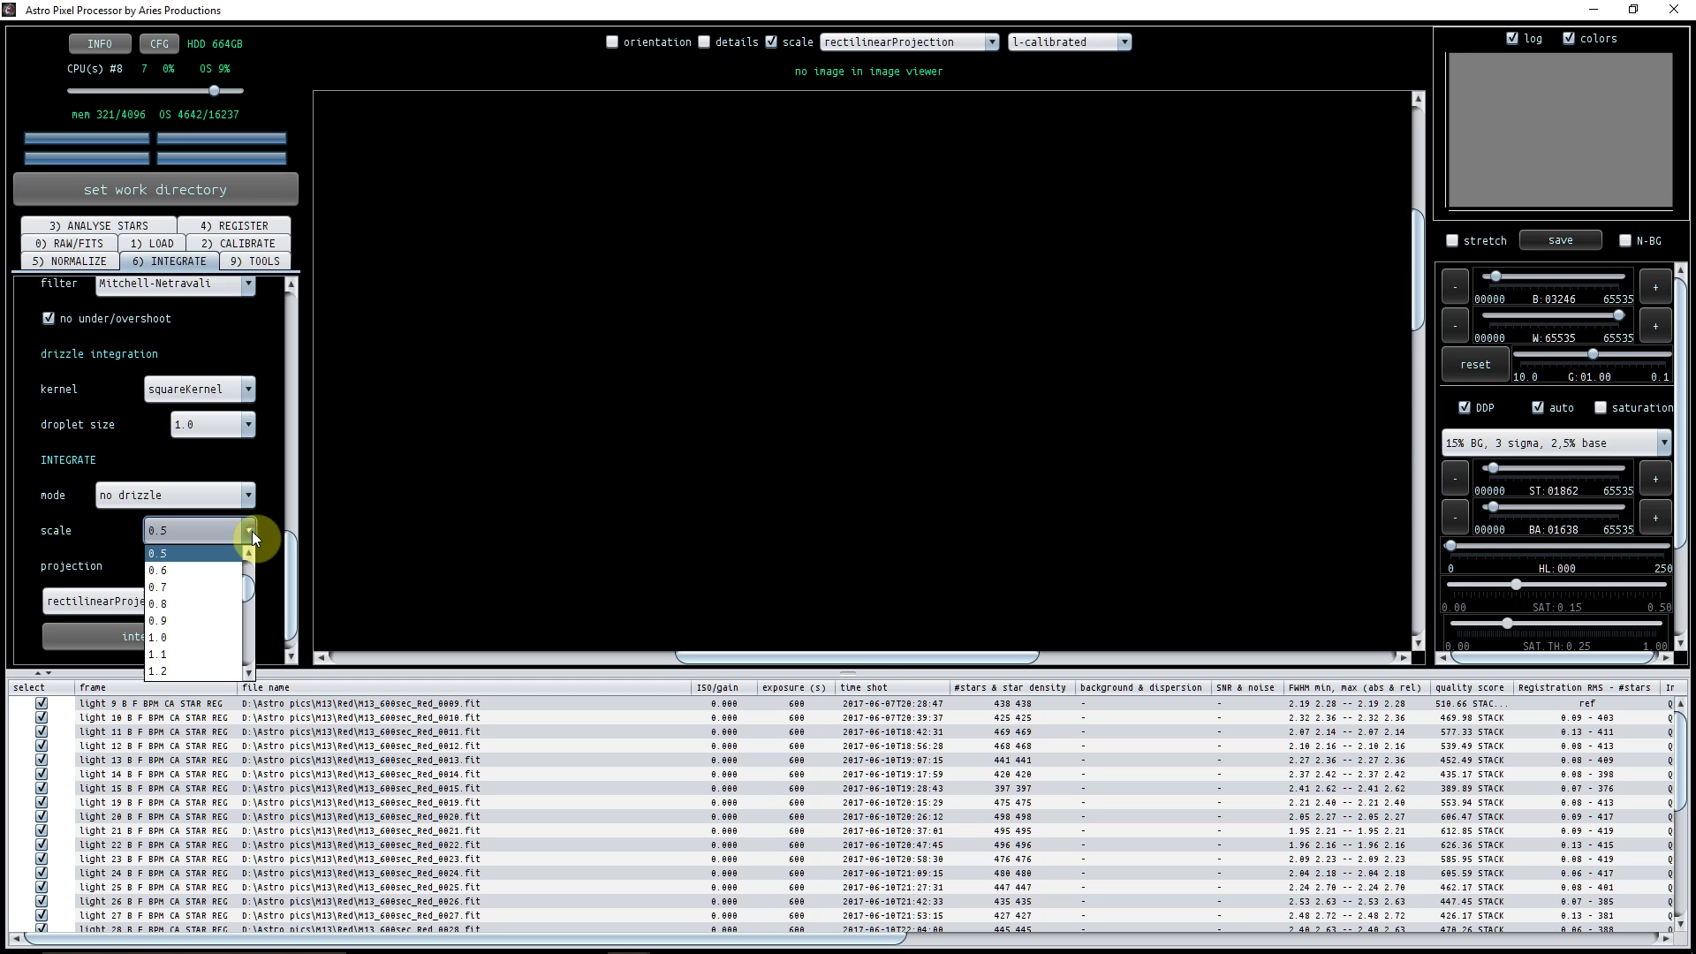
scroll(246, 584, "down", 1)
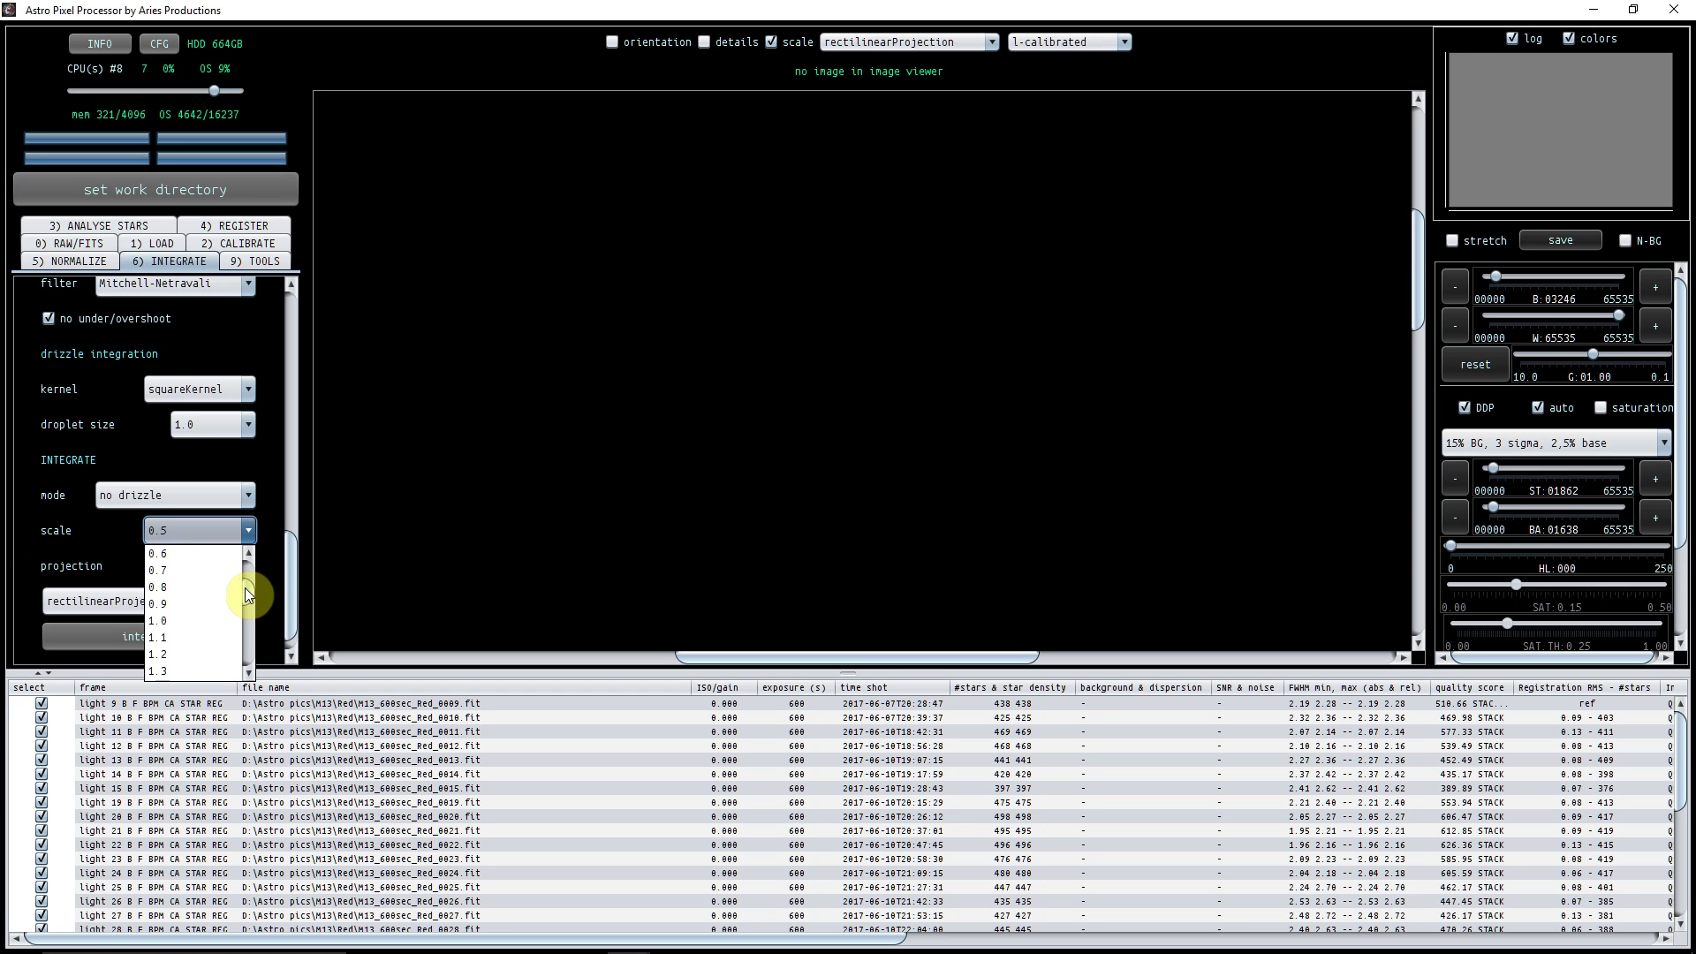
left_click(177, 622)
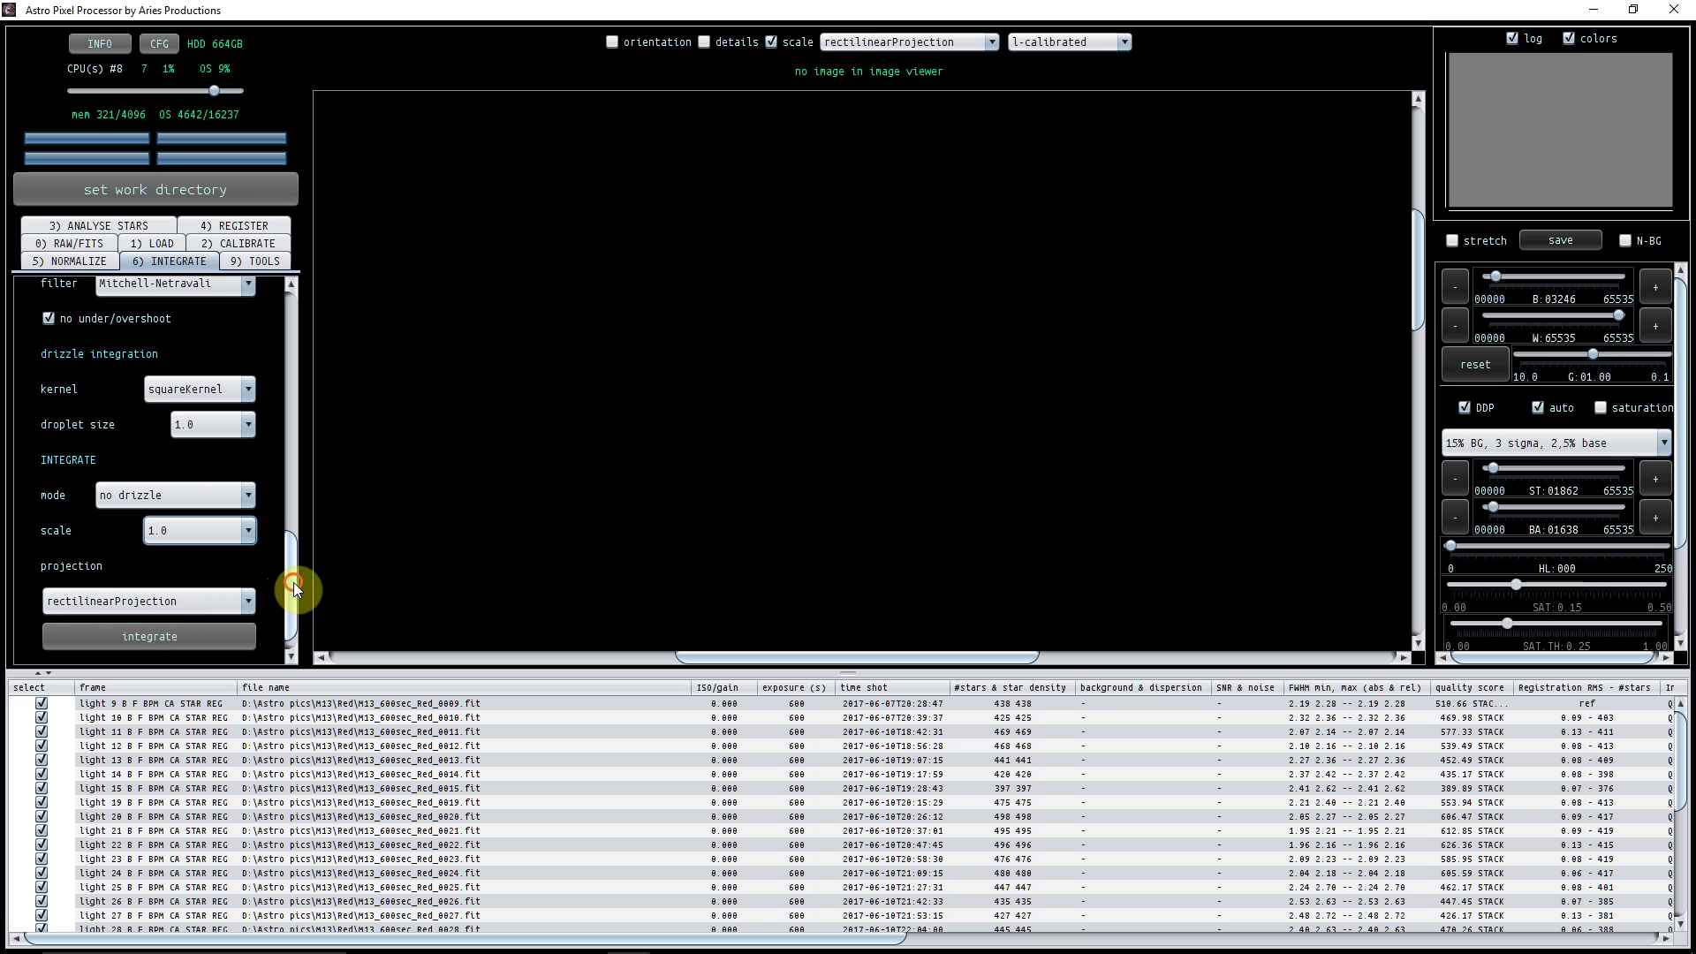
scroll(294, 588, "down", 1)
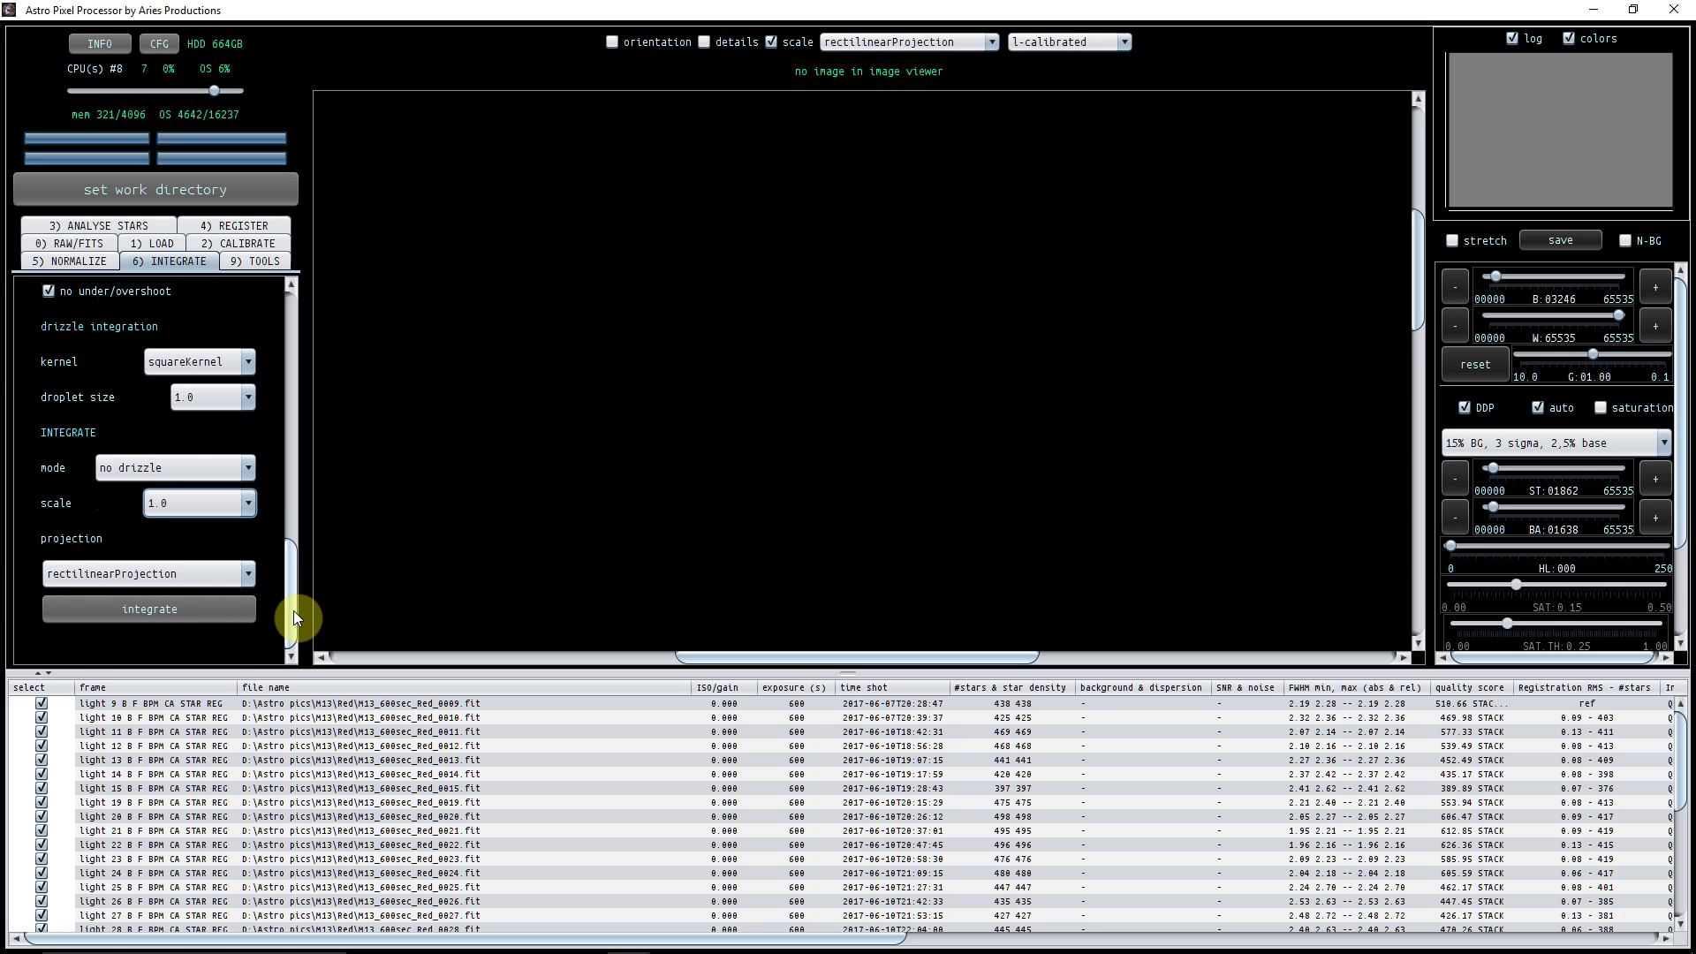
Integrate the red lights and load stack 1 (18000 s total exposure) into the viewer.
left_click(139, 608)
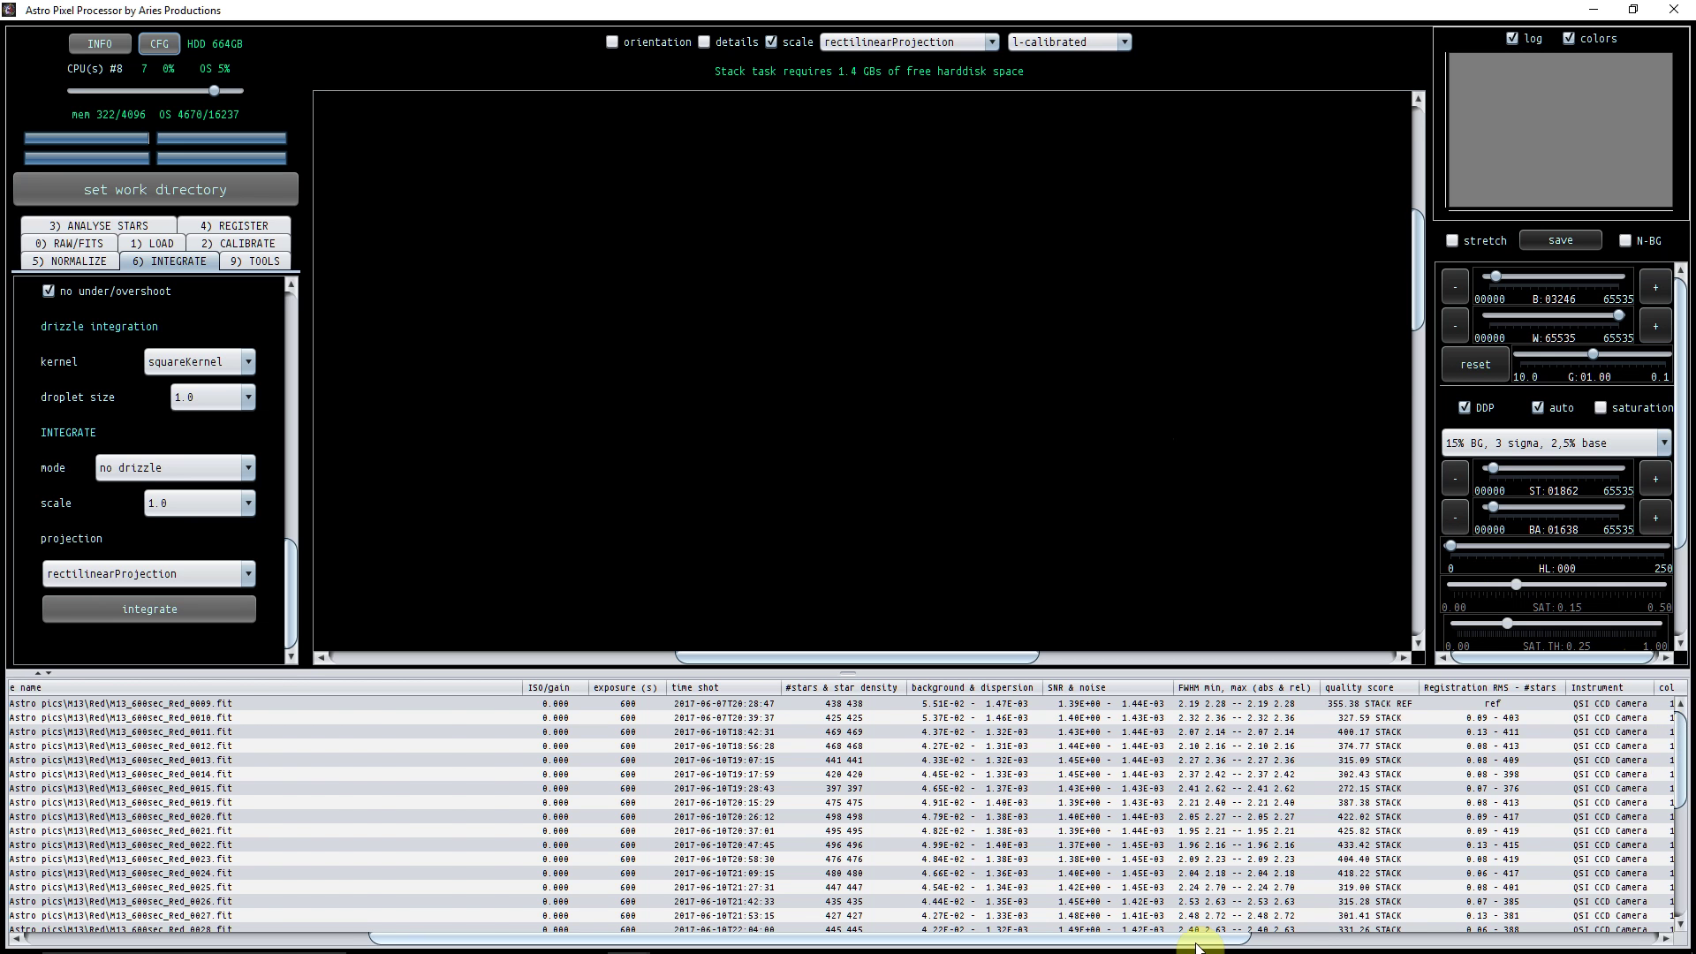
left_click_drag(1197, 938, 749, 946)
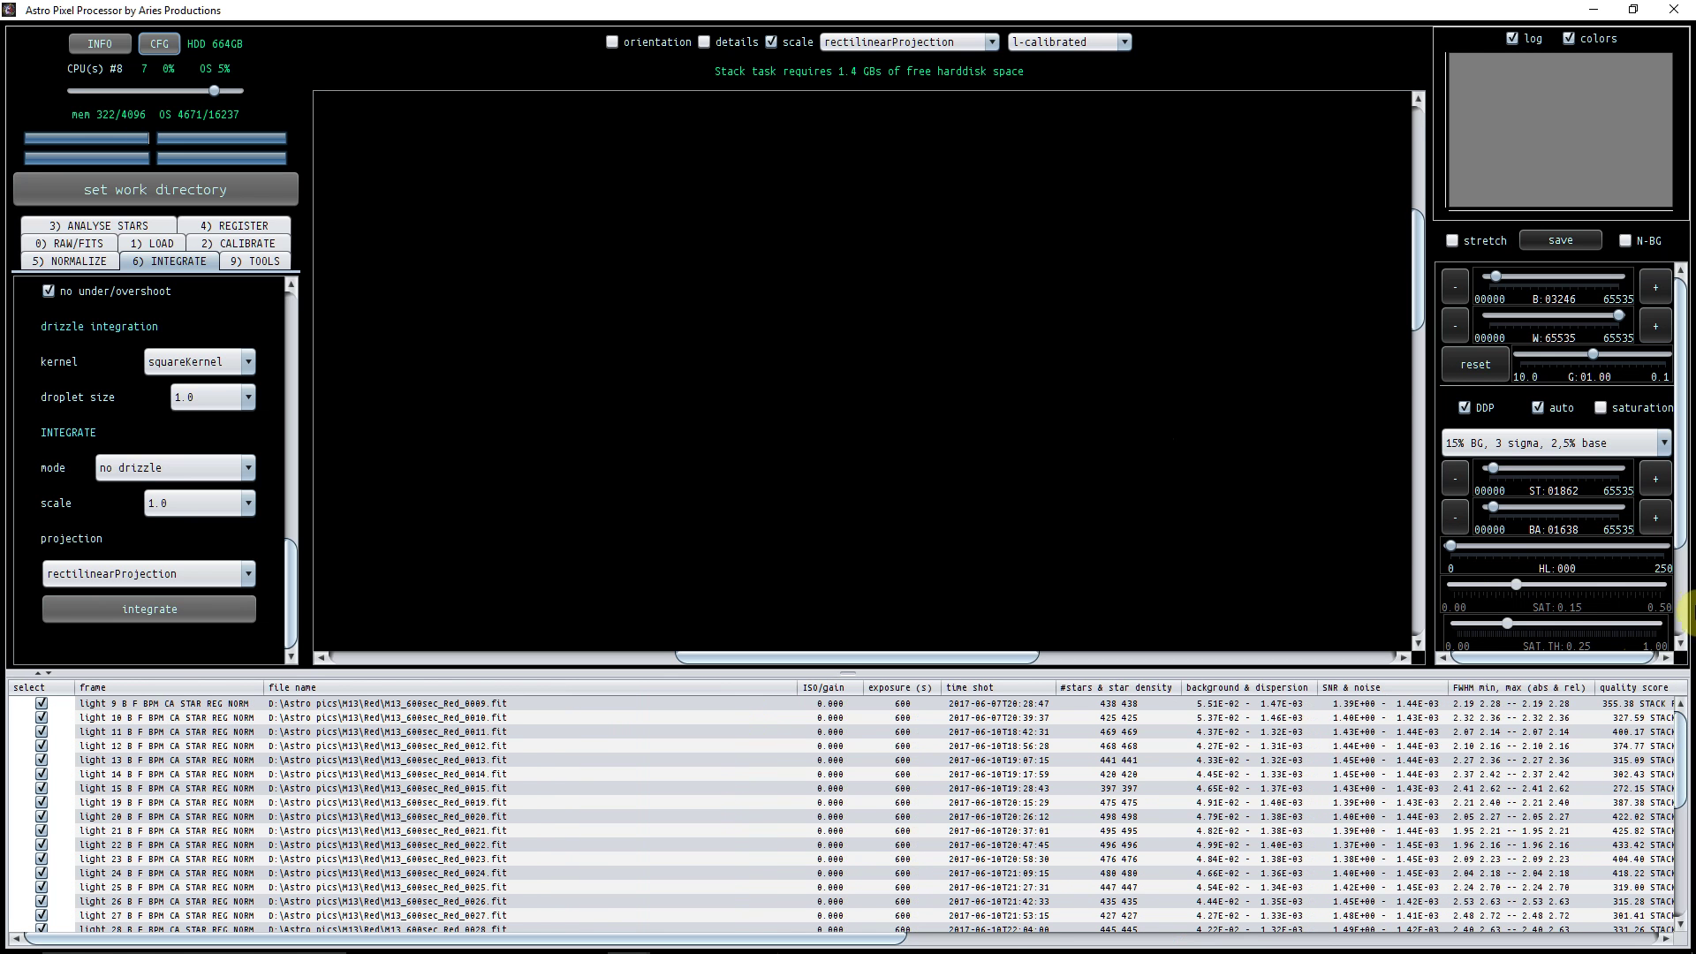
scroll(1691, 773, "down", 2)
scroll(1692, 773, "down", 5)
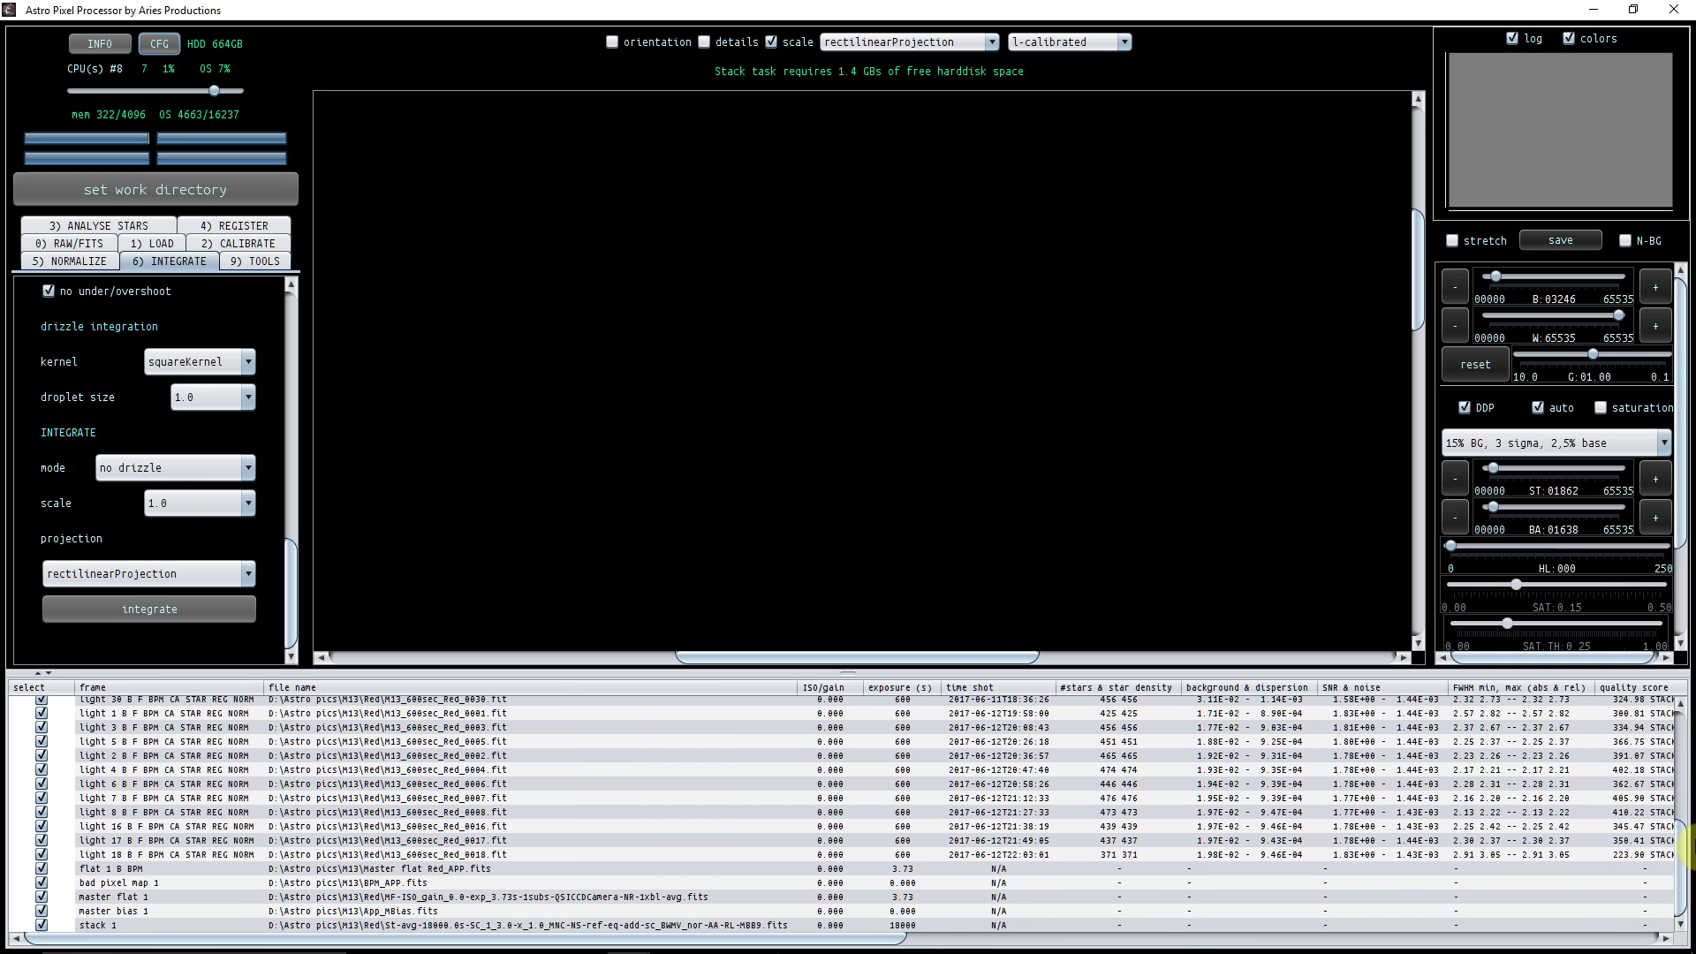
mouse_move(2, 917)
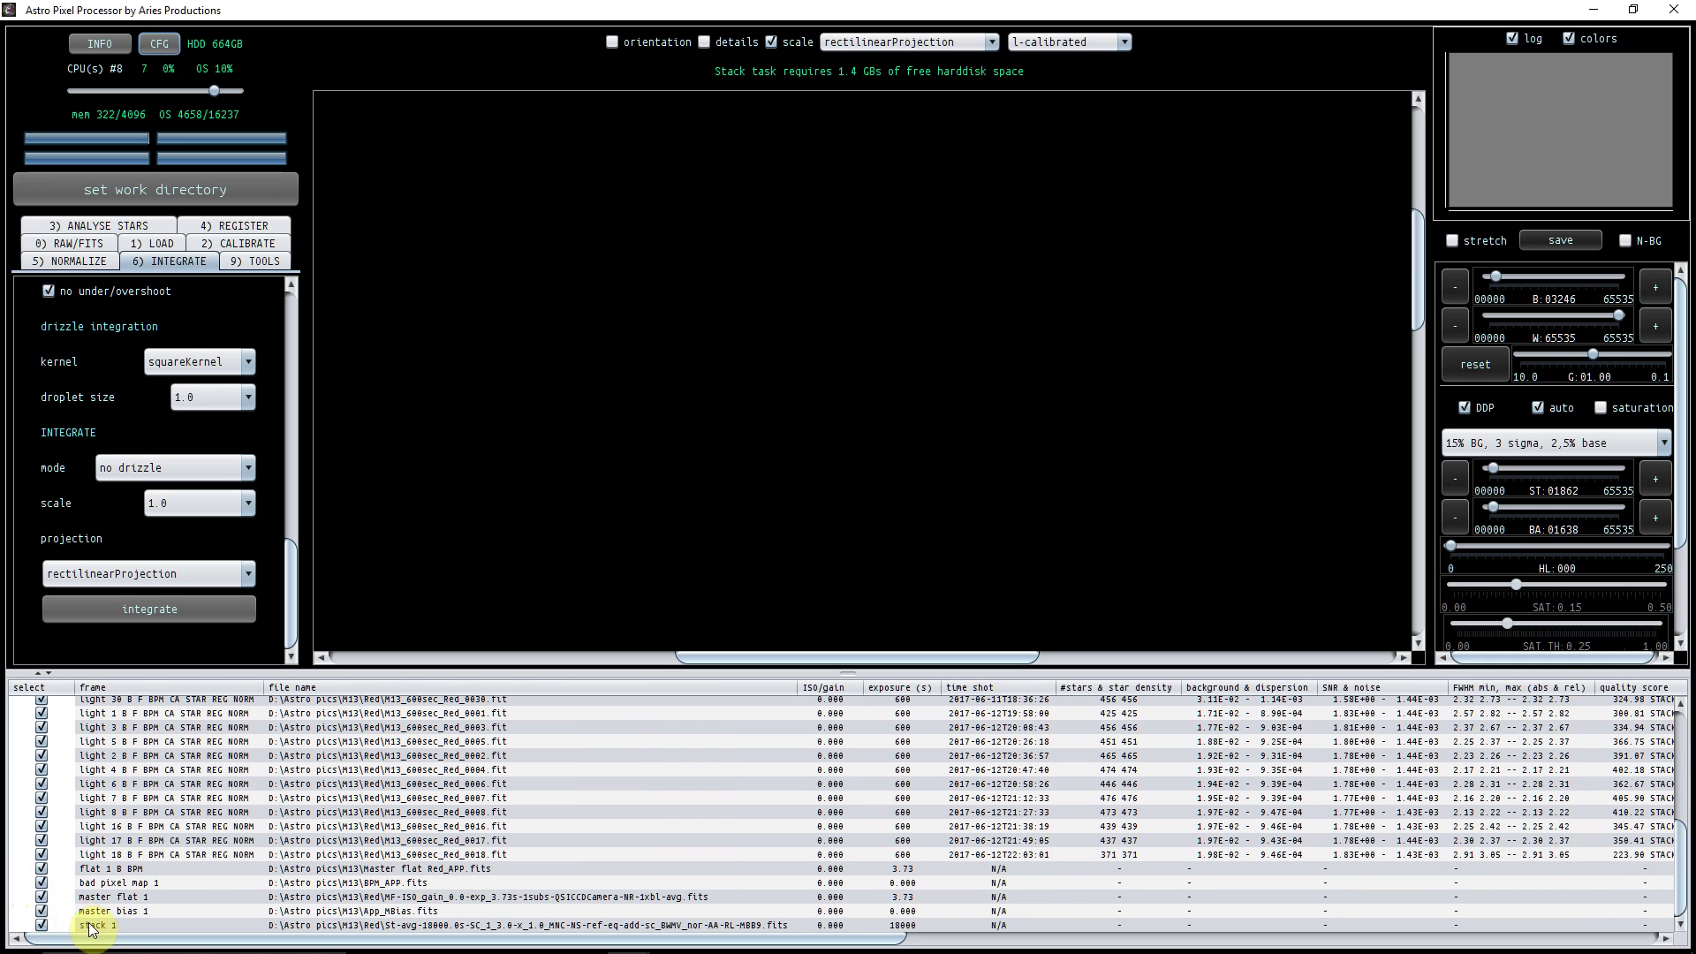
left_click(94, 927)
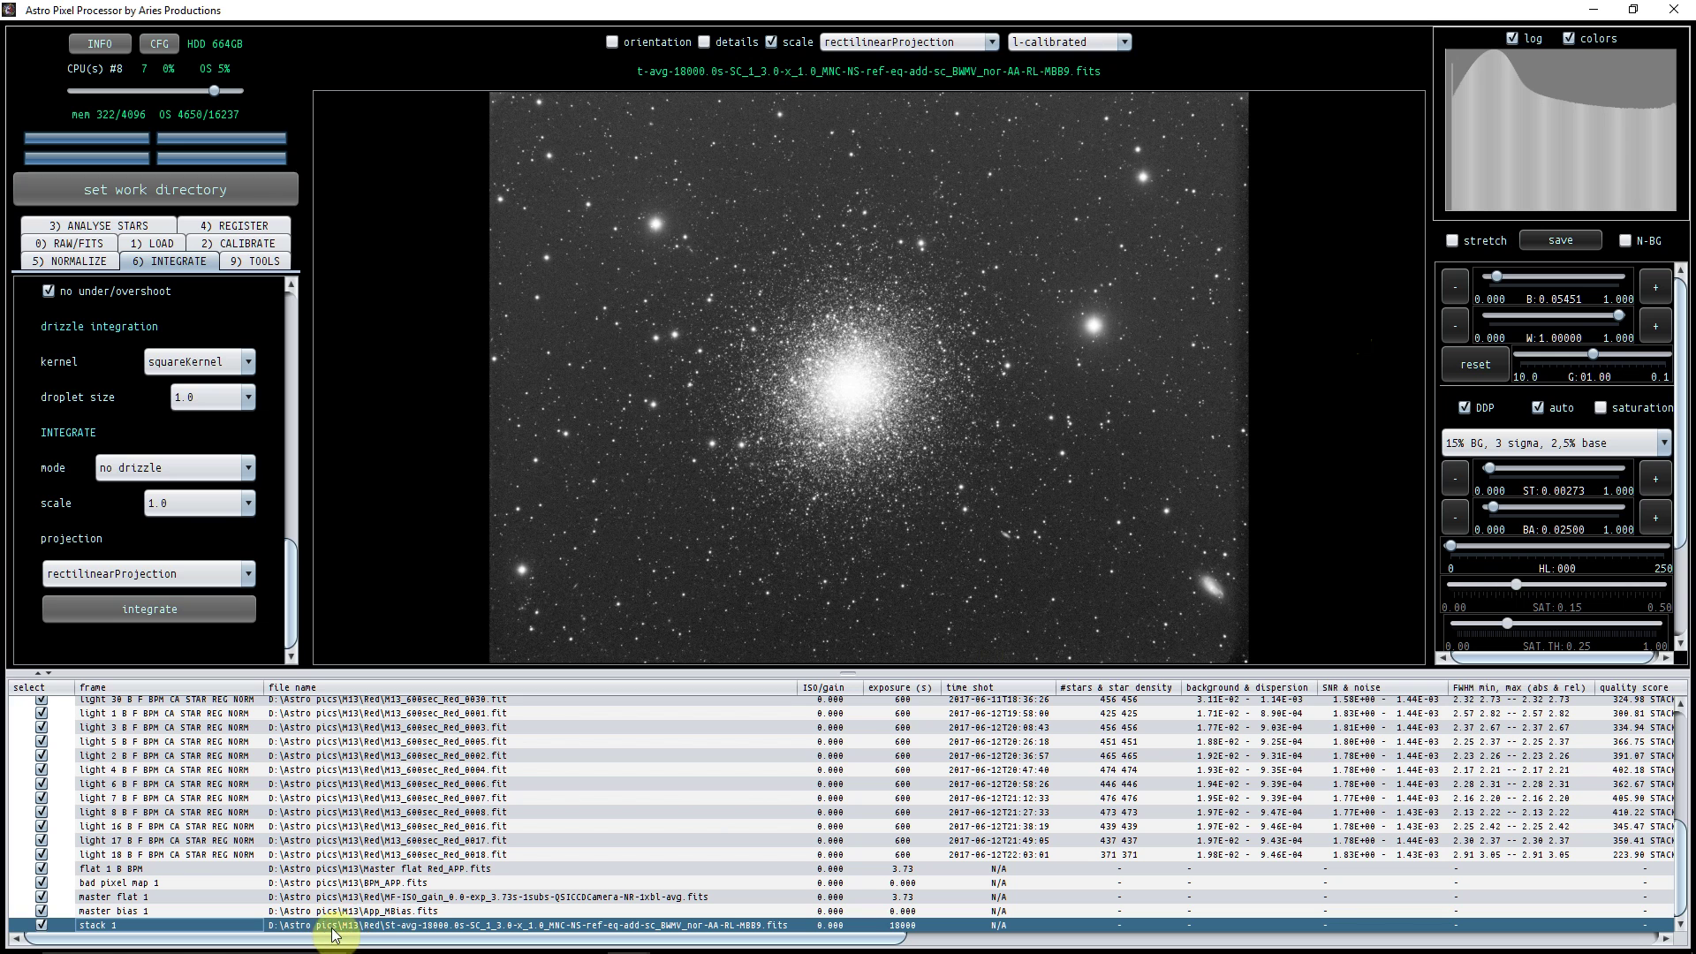
Save the stacked result as M13_red, keeping FITS as the file type.
left_click(1554, 247)
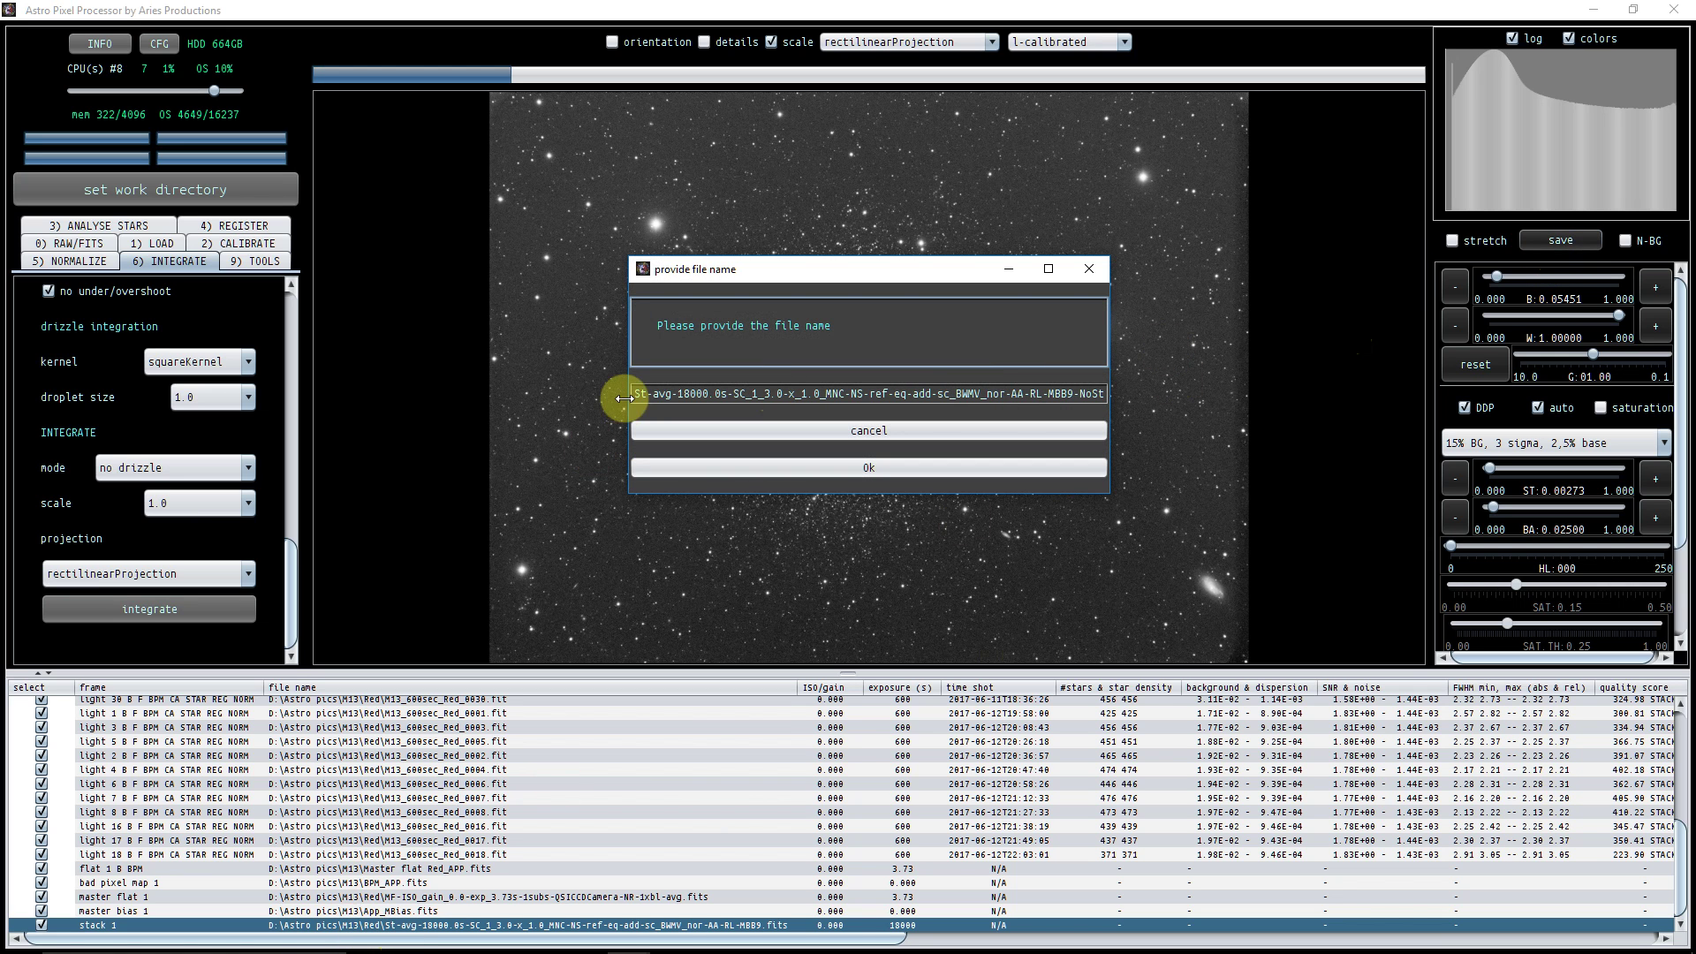
left_click_drag(644, 394, 1094, 394)
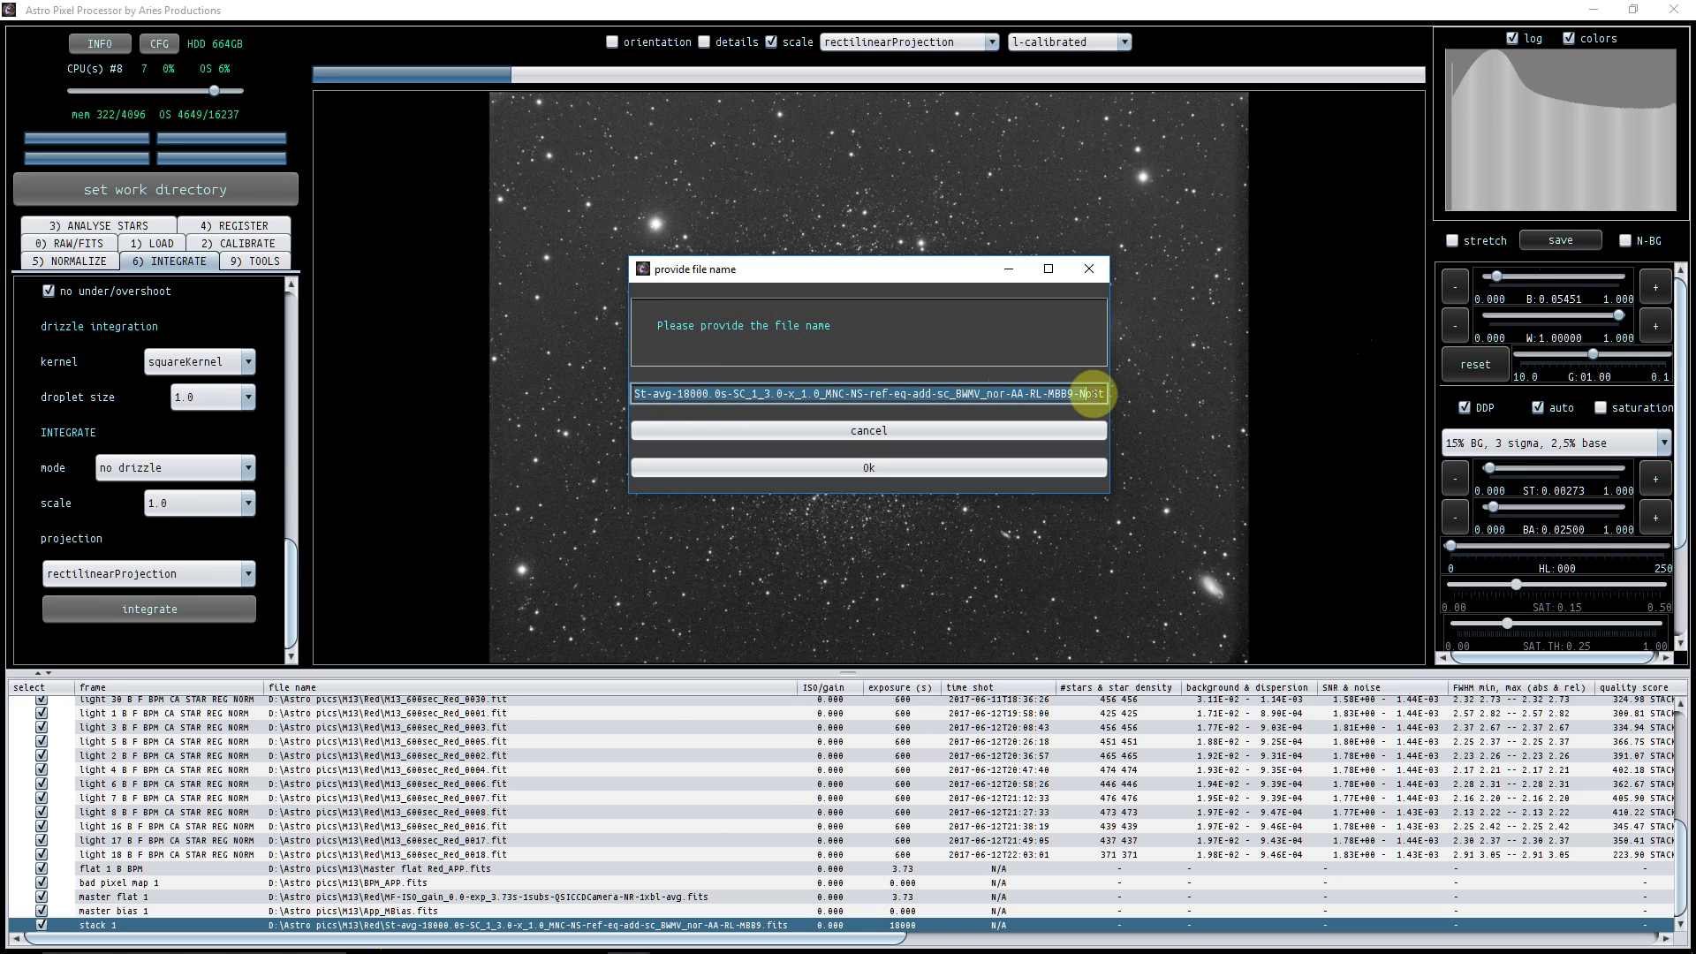
type("M13")
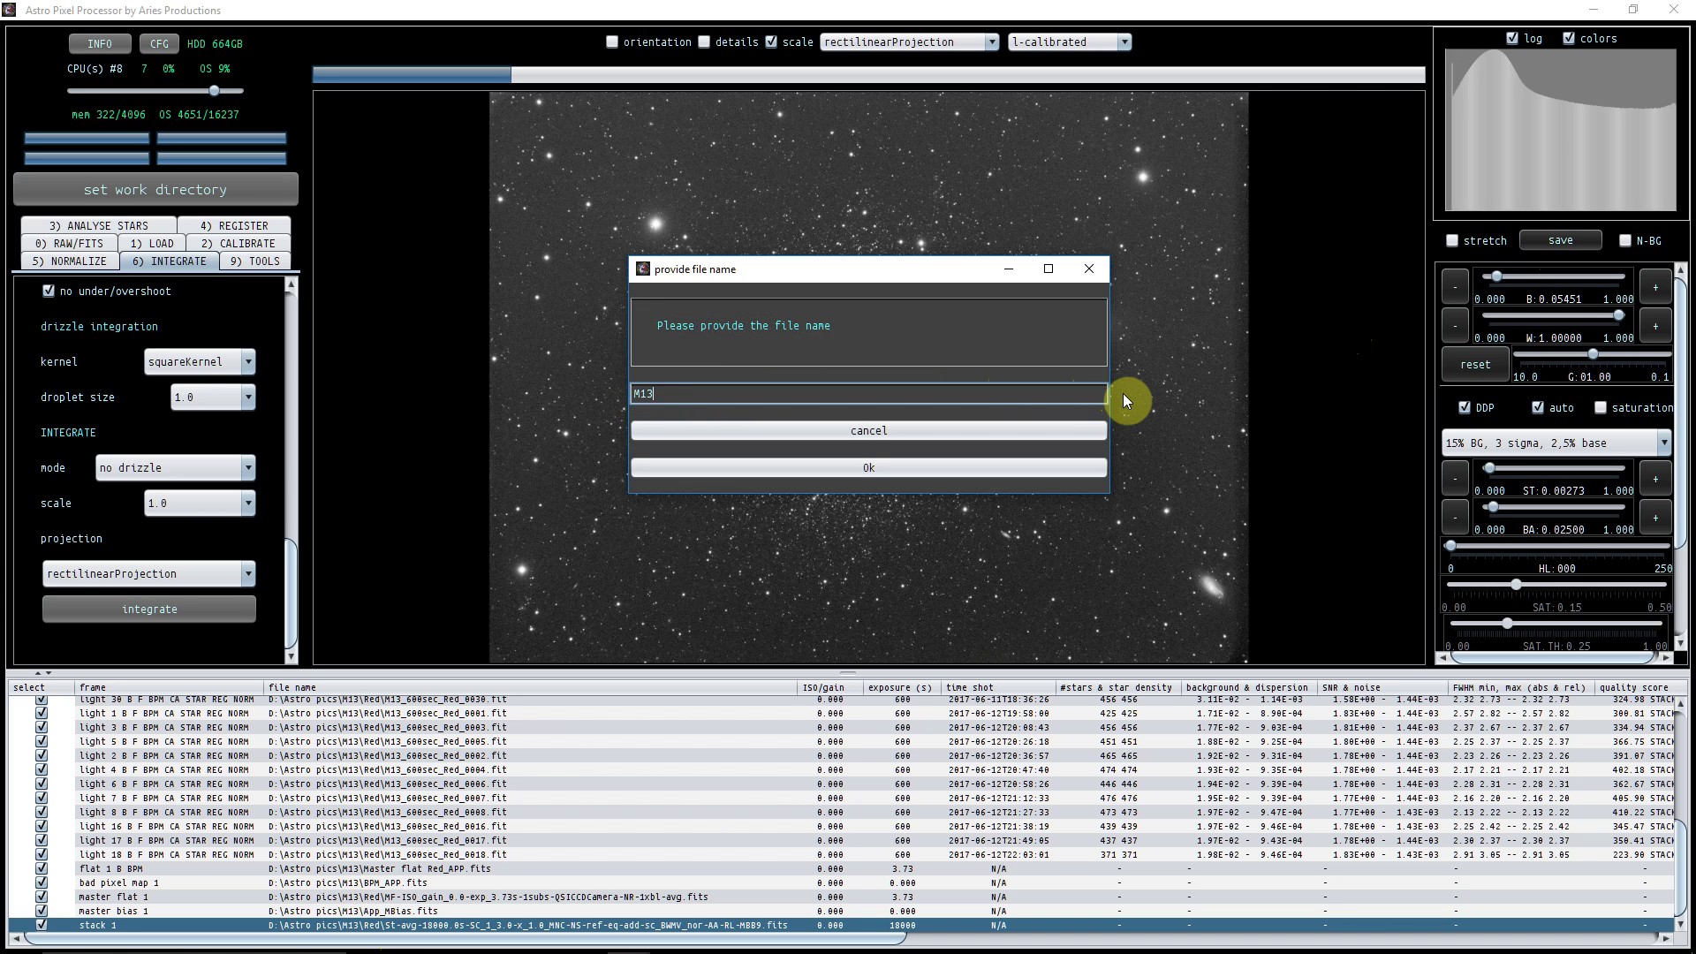
type("_red")
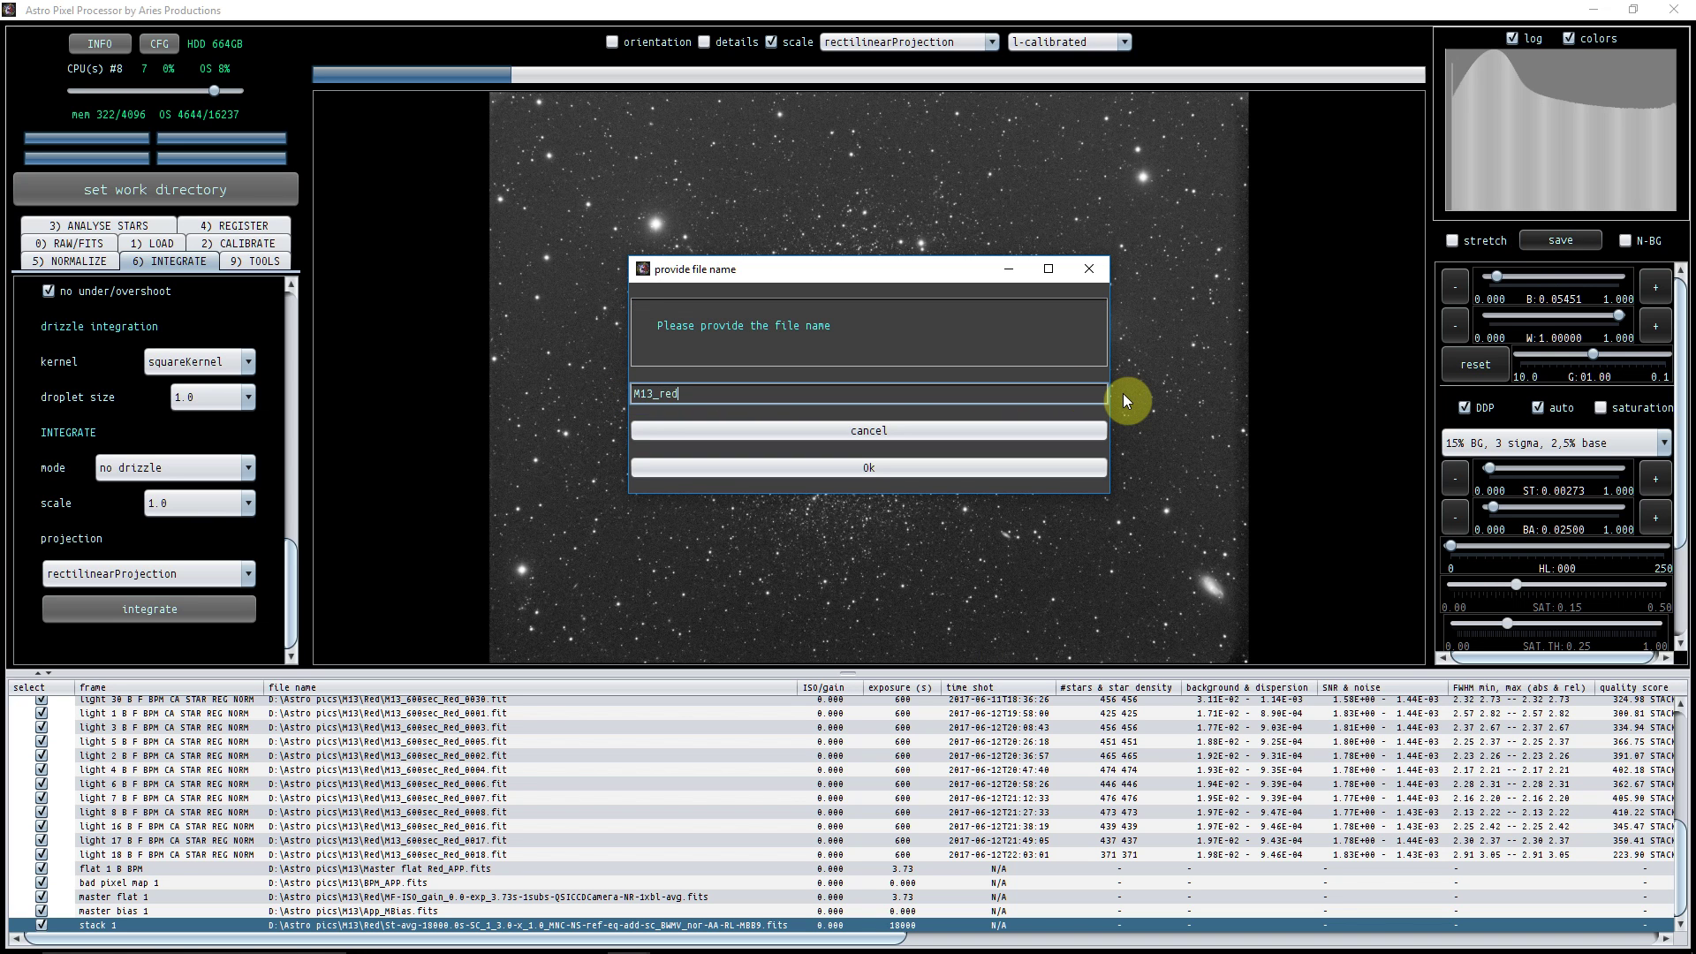
left_click(877, 468)
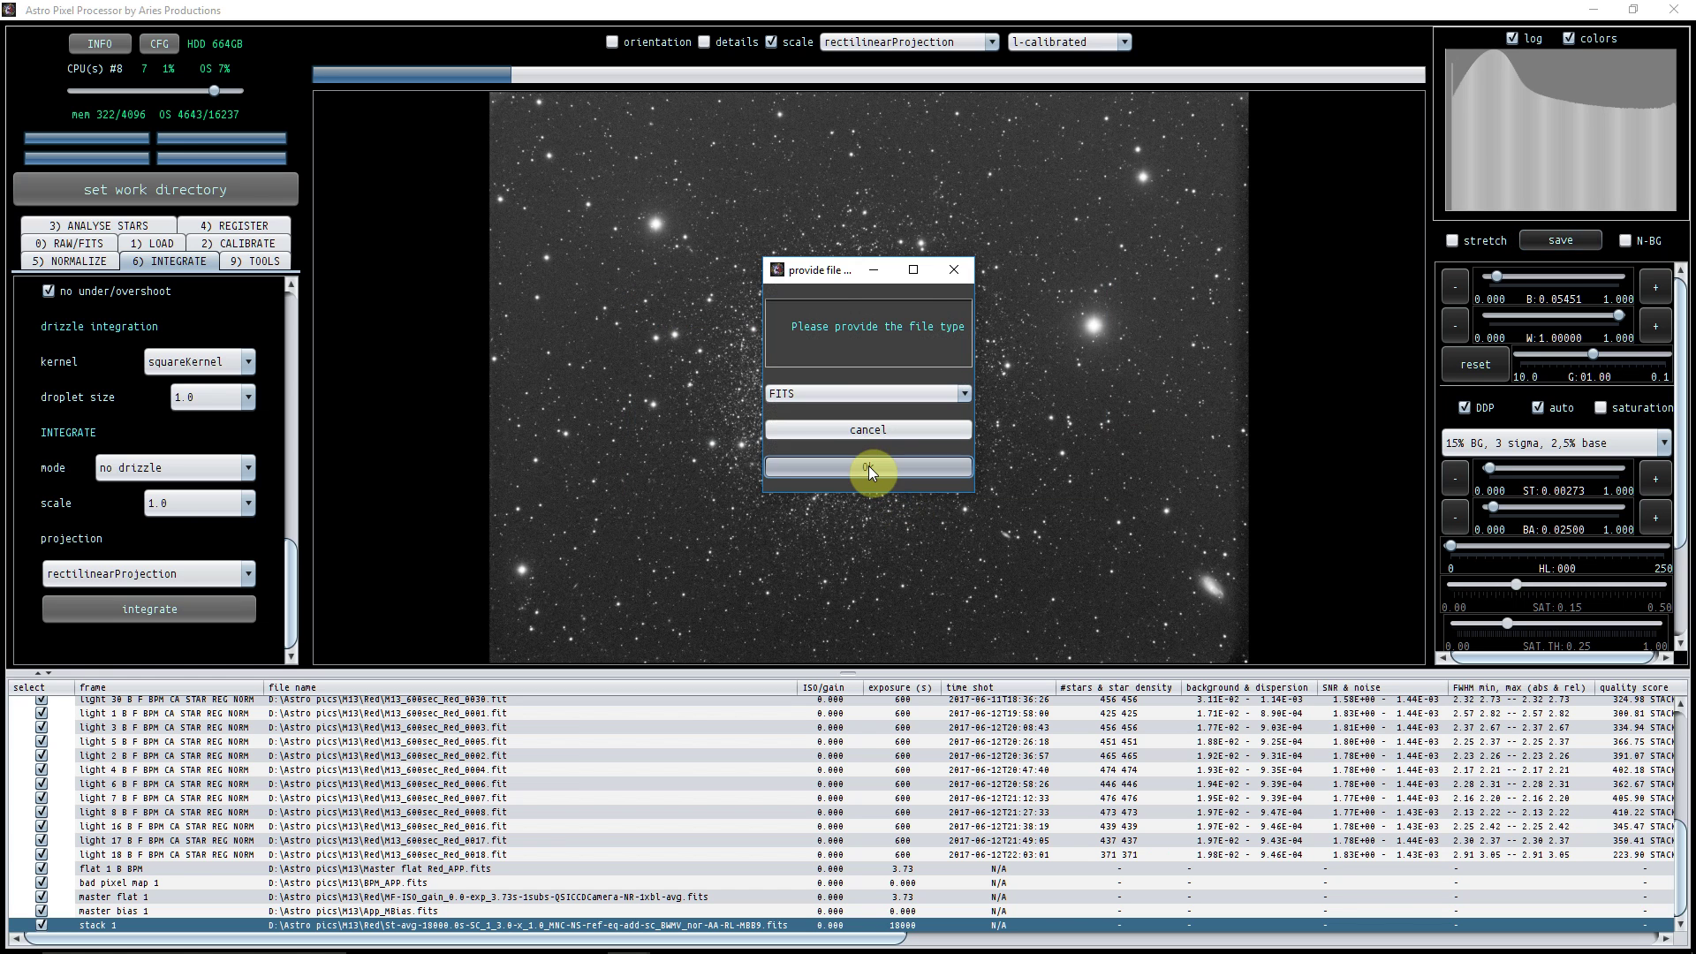
left_click(868, 464)
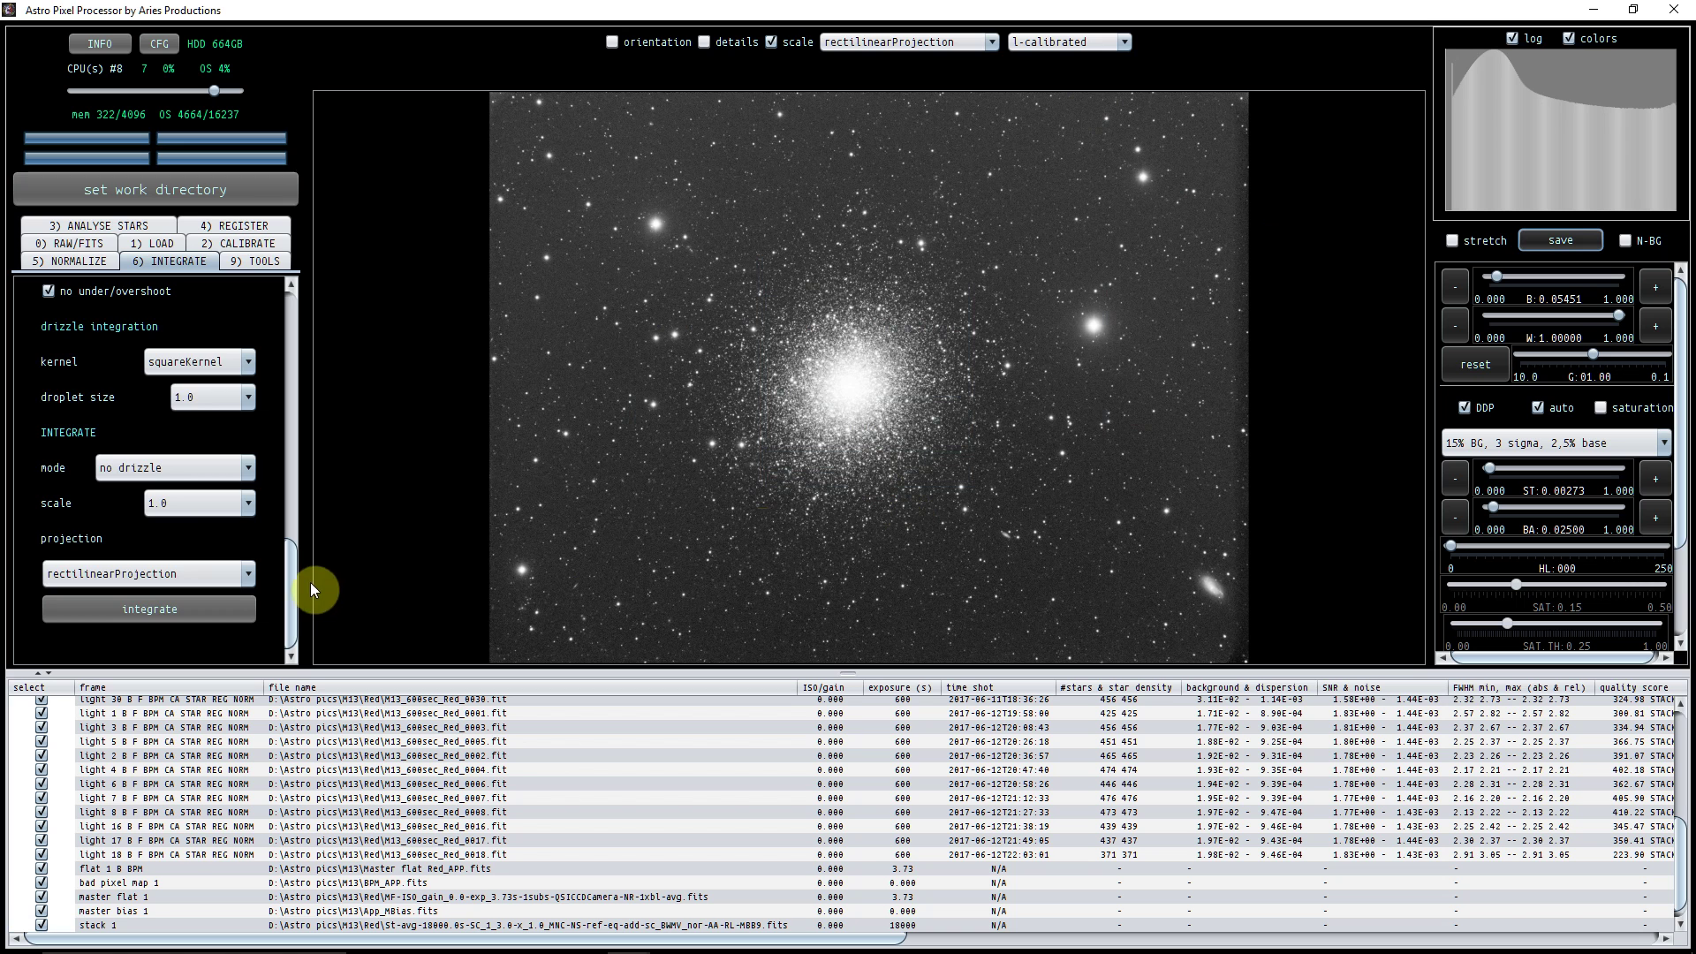
Scroll the integrate panel back up and switch to the 9) TOOLS tab.
left_click_drag(290, 586, 293, 328)
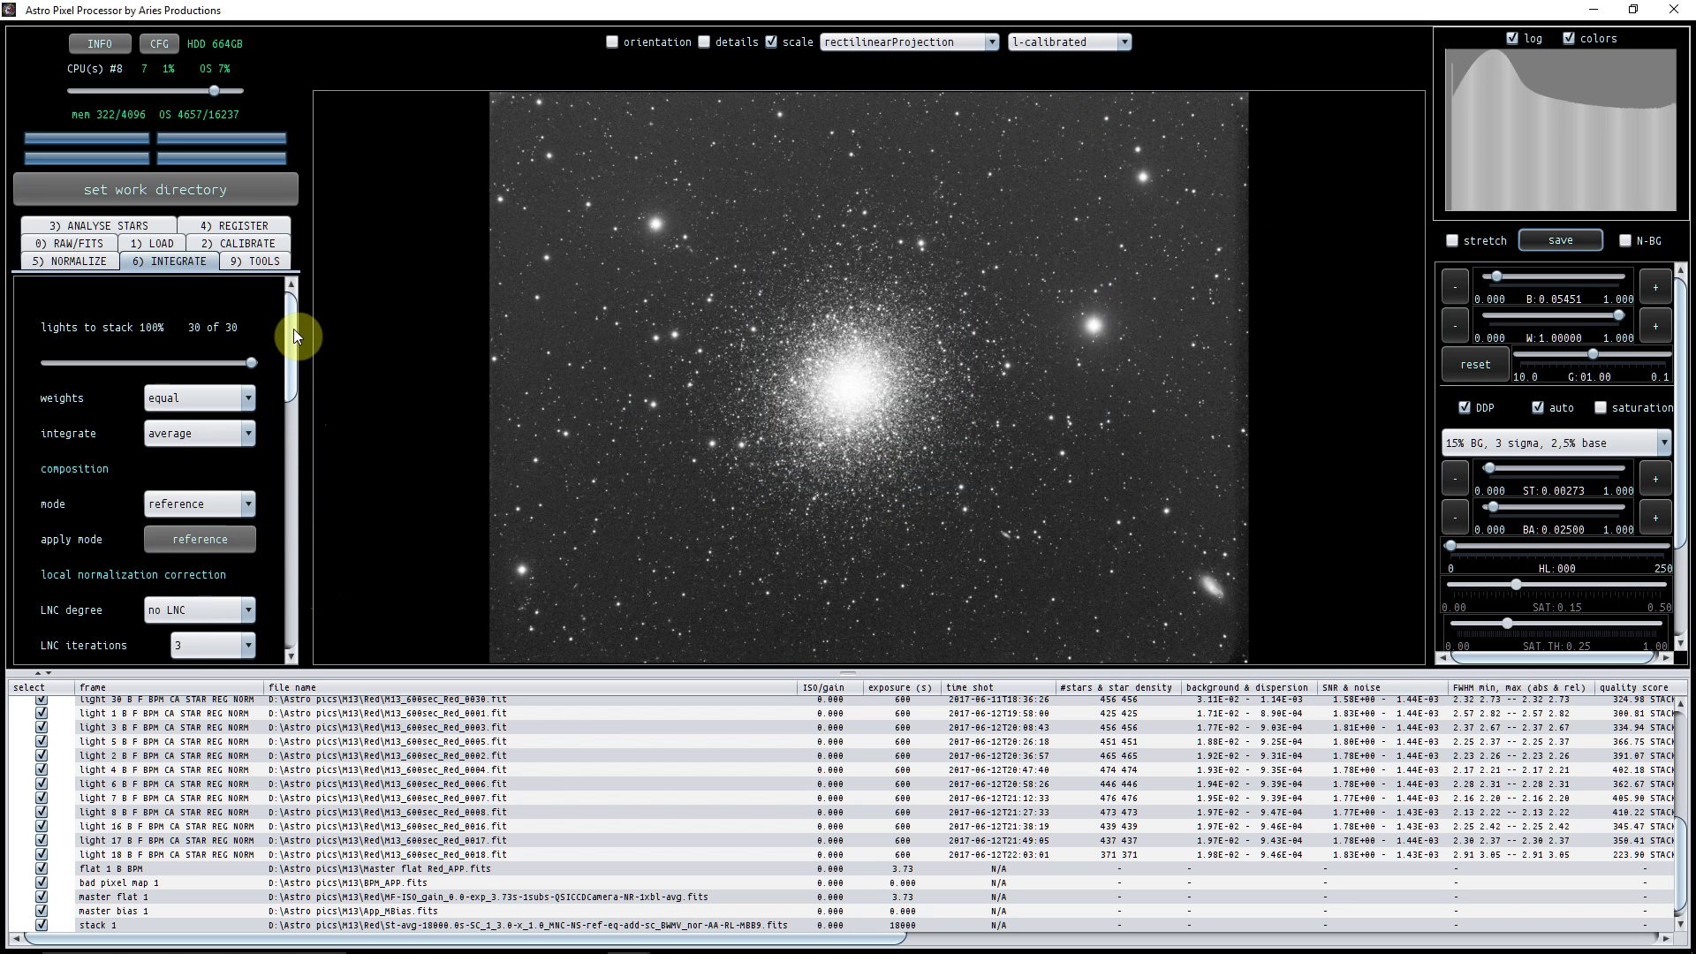
left_click(235, 260)
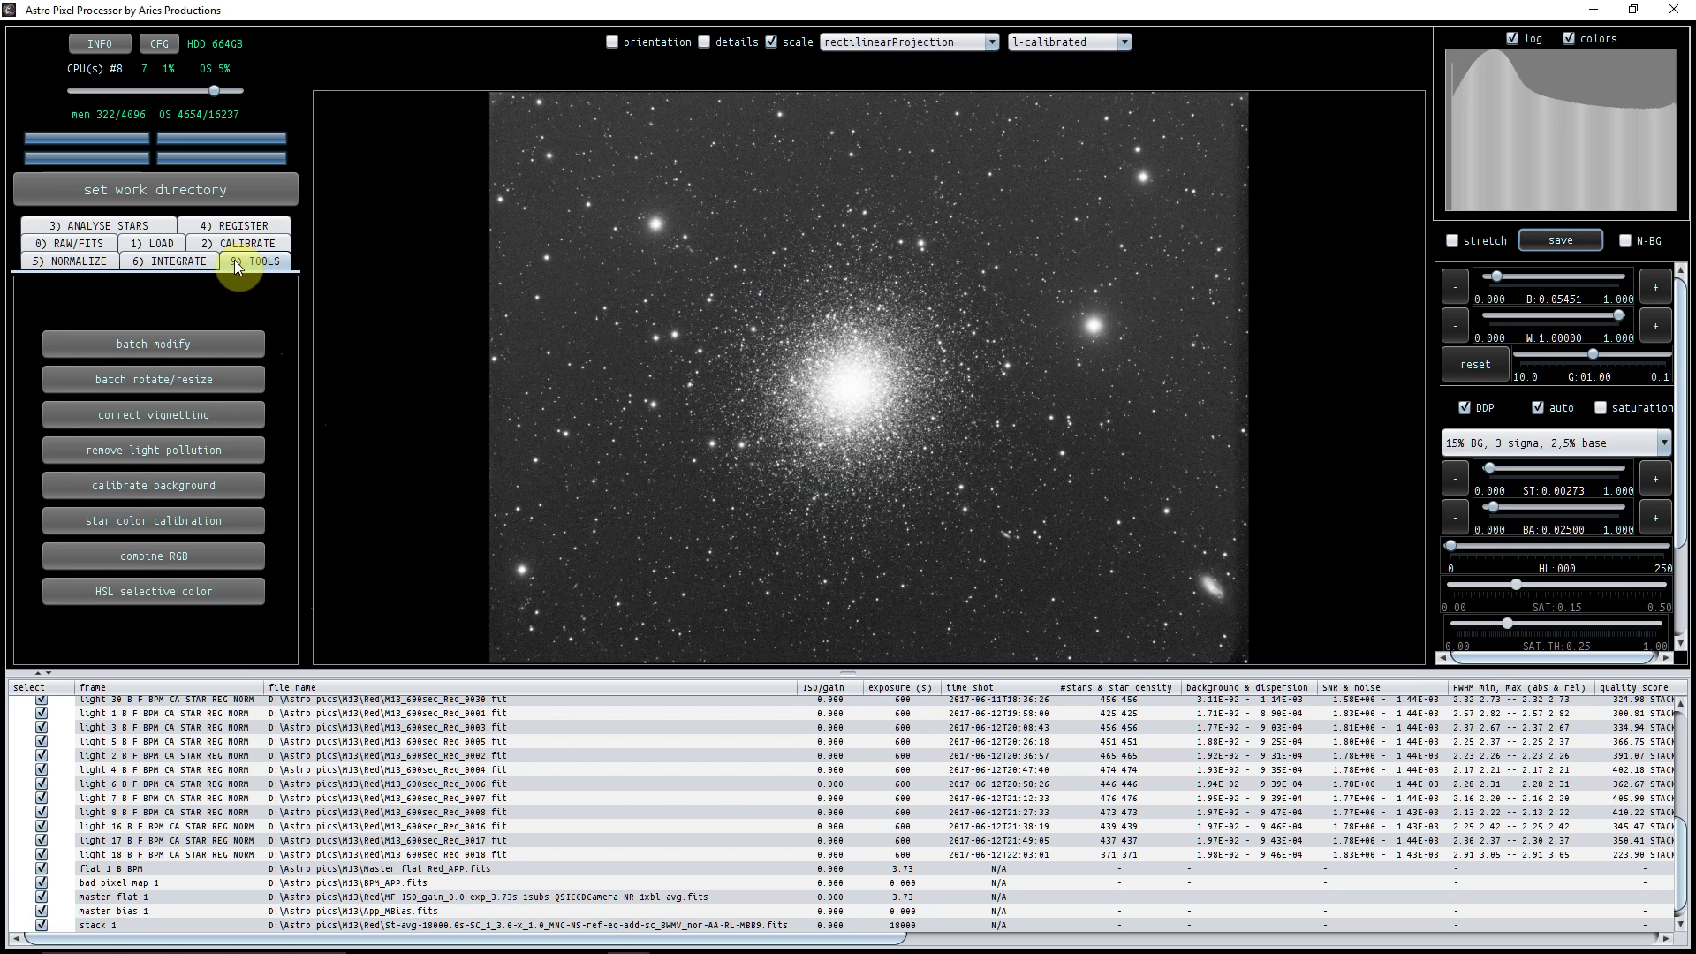